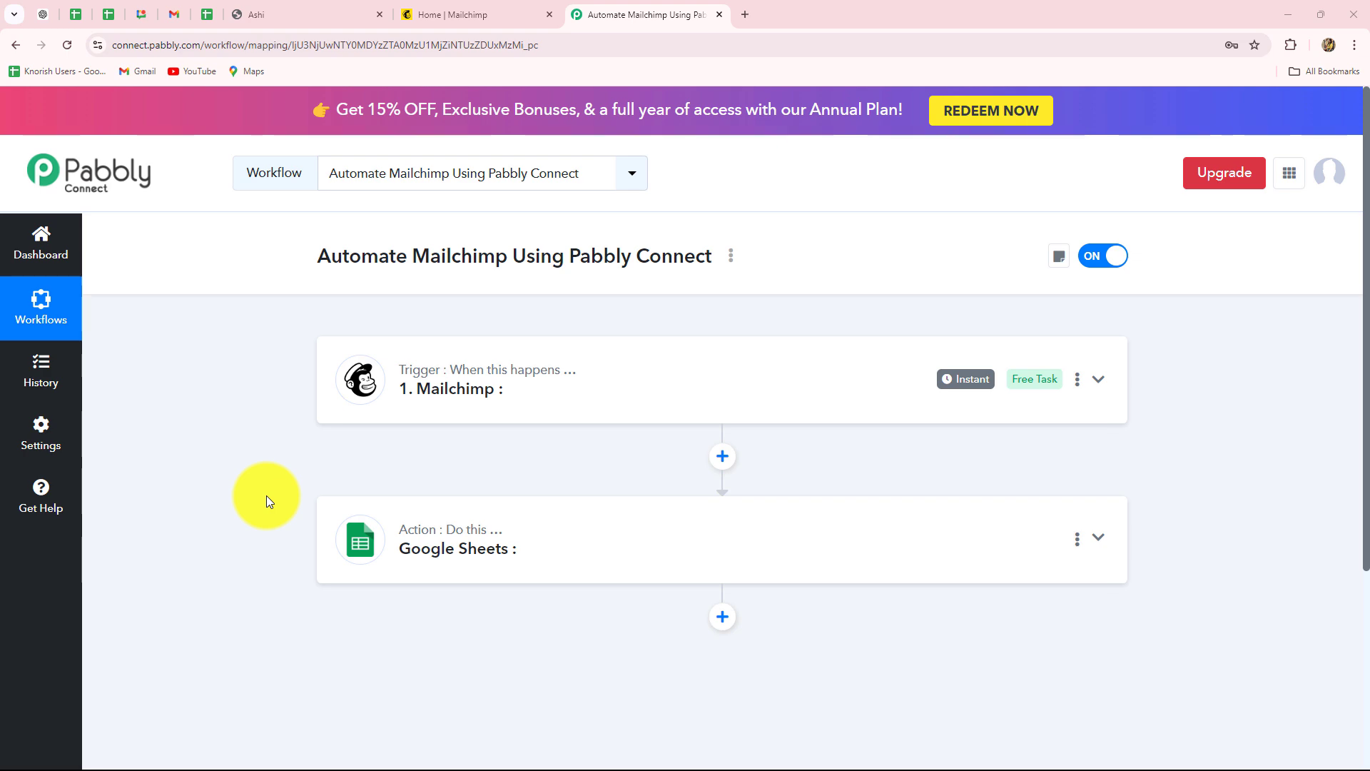
{"action": "left_click", "coordinate": [445, 8]}
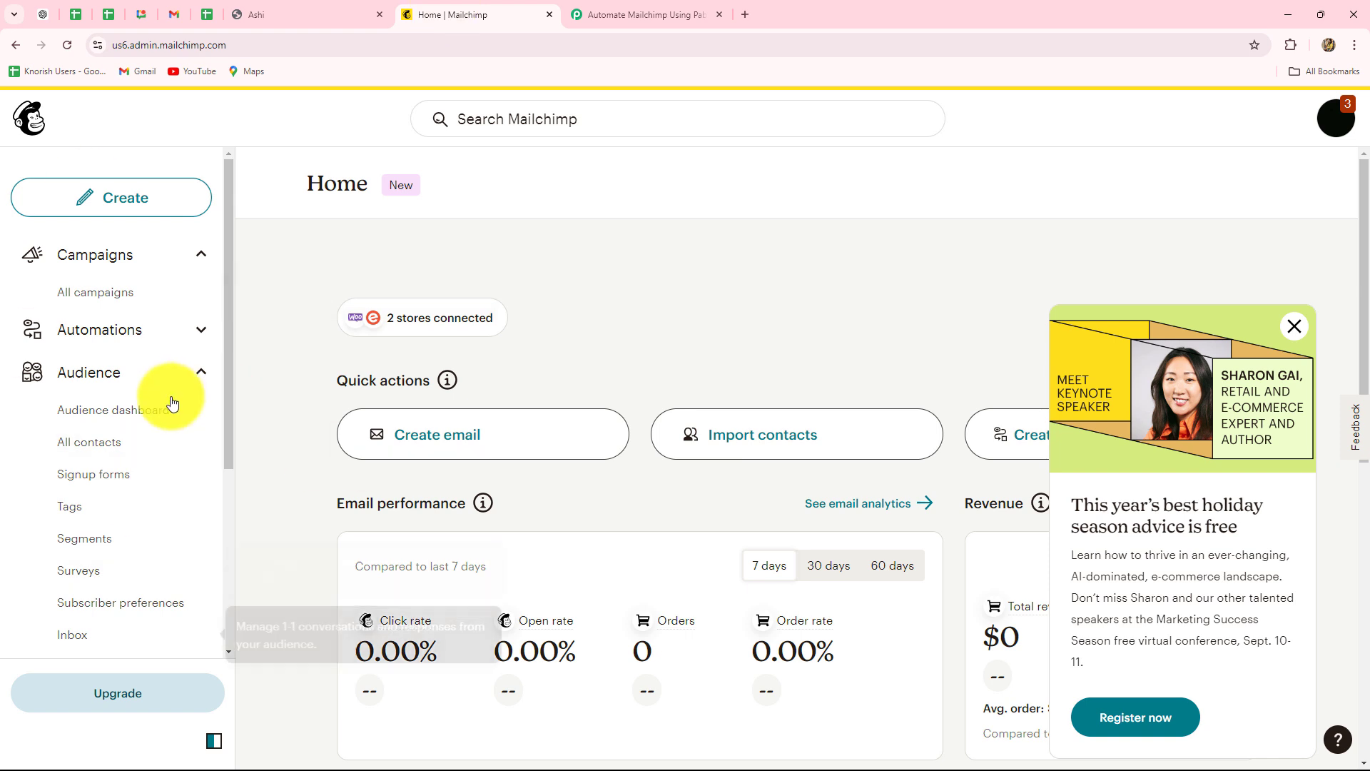
{"action": "left_click", "coordinate": [605, 15]}
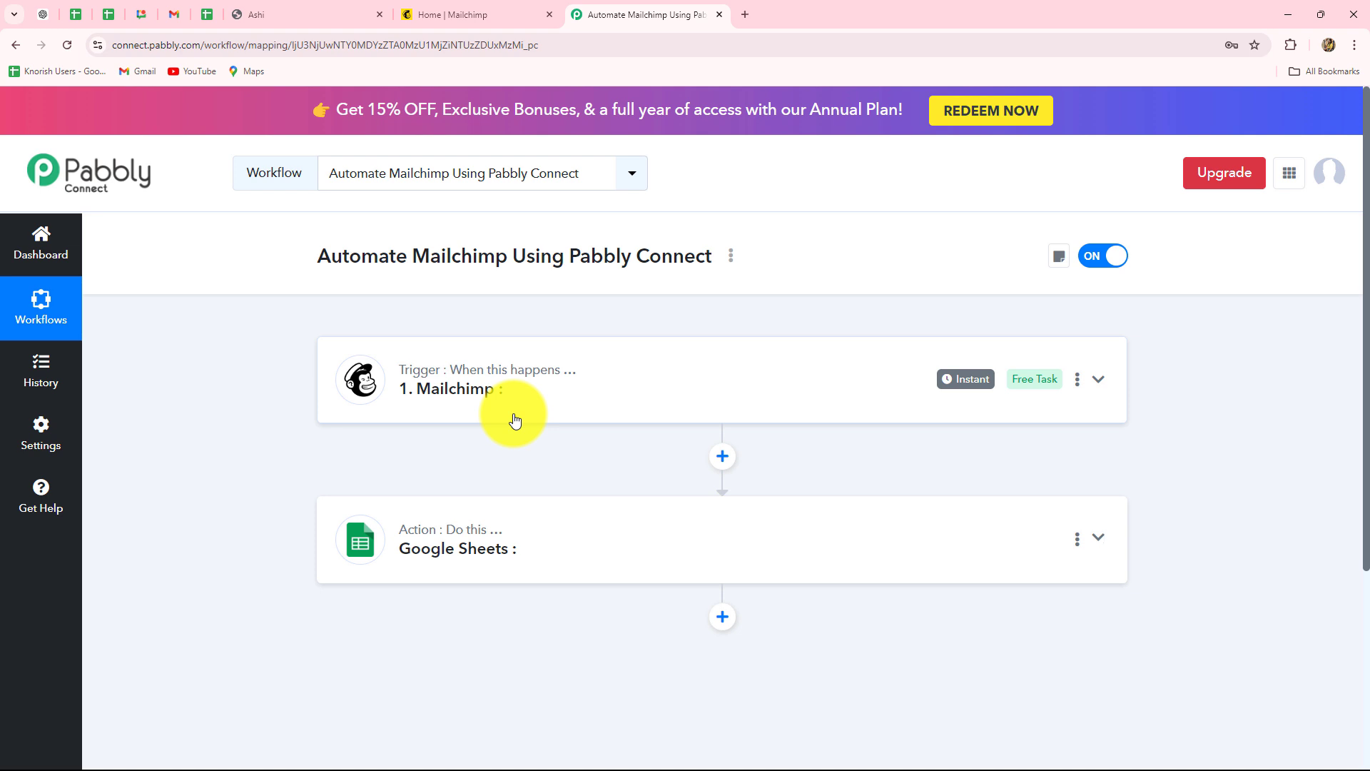
Set the trigger event of the workflow's Mailchimp trigger to New Subscriber.
{"action": "mouse_move", "coordinate": [490, 374]}
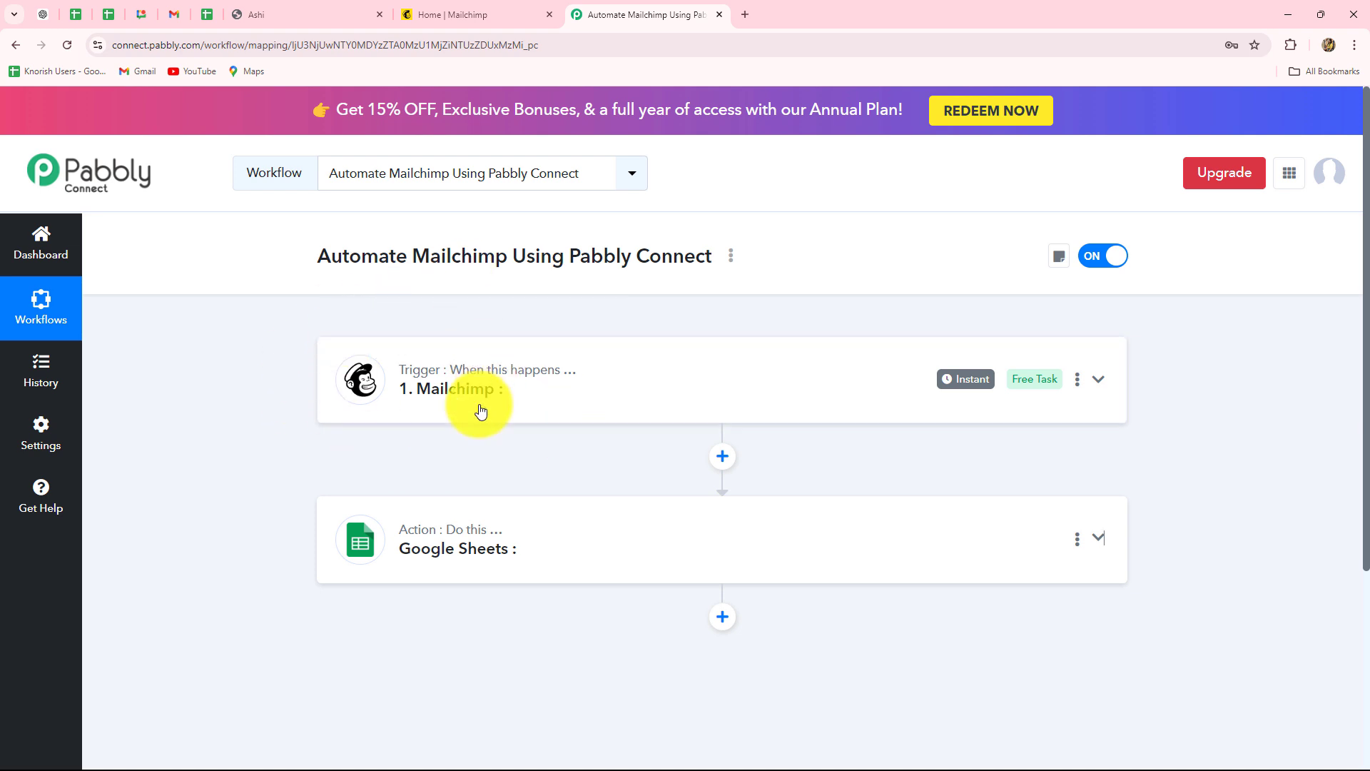
{"action": "left_click", "coordinate": [488, 371]}
{"action": "scroll", "coordinate": [254, 443], "scroll_direction": "down", "scroll_amount": 2}
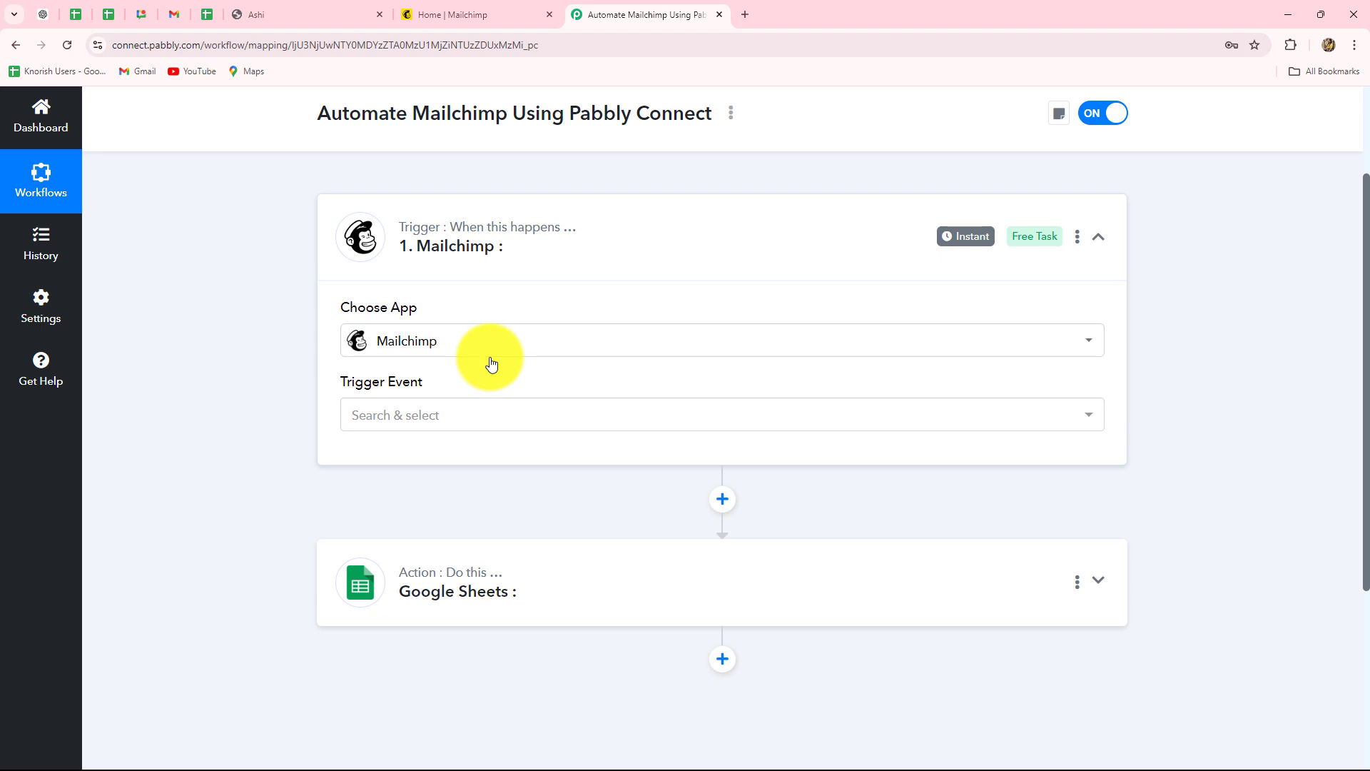
{"action": "left_click", "coordinate": [379, 425]}
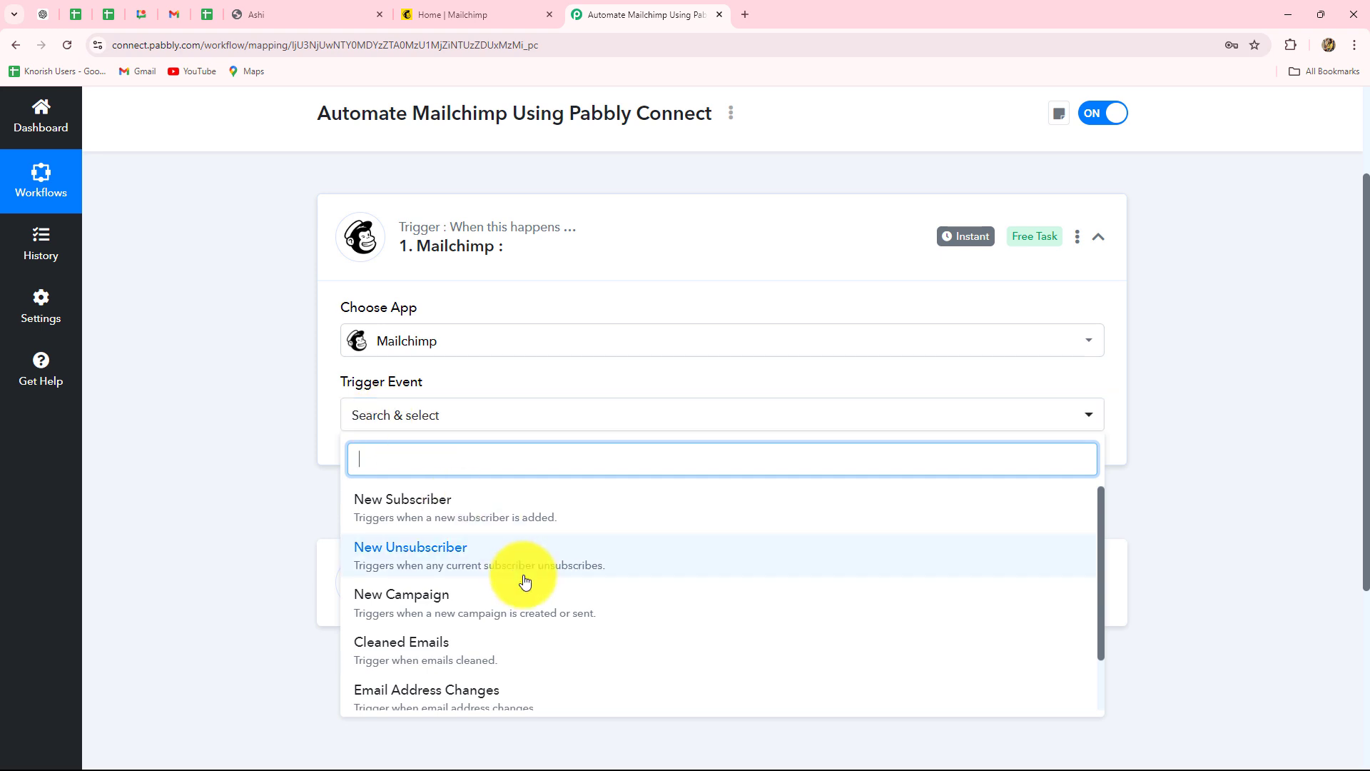
{"action": "scroll", "coordinate": [524, 581], "scroll_direction": "down", "scroll_amount": 2}
{"action": "scroll", "coordinate": [531, 593], "scroll_direction": "up", "scroll_amount": 2}
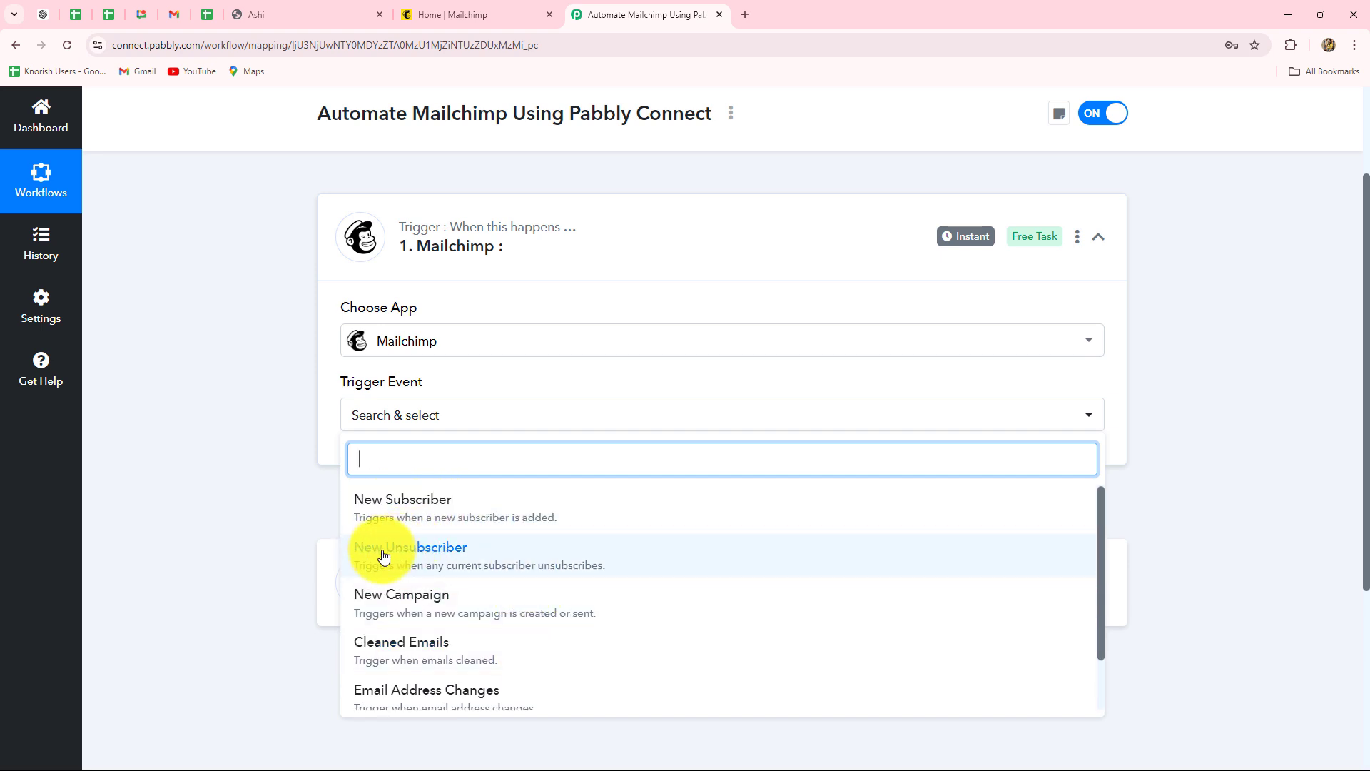
{"action": "scroll", "coordinate": [496, 627], "scroll_direction": "down", "scroll_amount": 2}
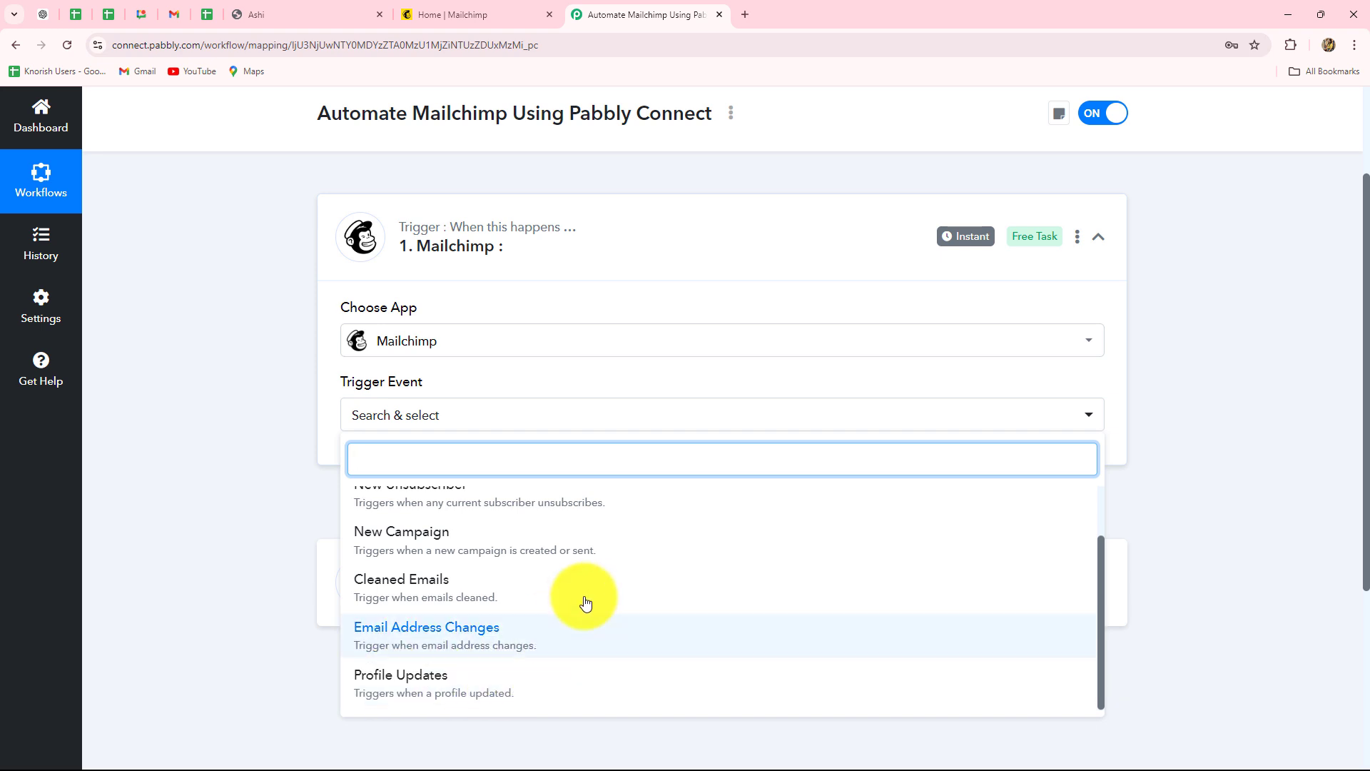
{"action": "scroll", "coordinate": [586, 600], "scroll_direction": "down", "scroll_amount": 2}
{"action": "scroll", "coordinate": [587, 598], "scroll_direction": "up", "scroll_amount": 3}
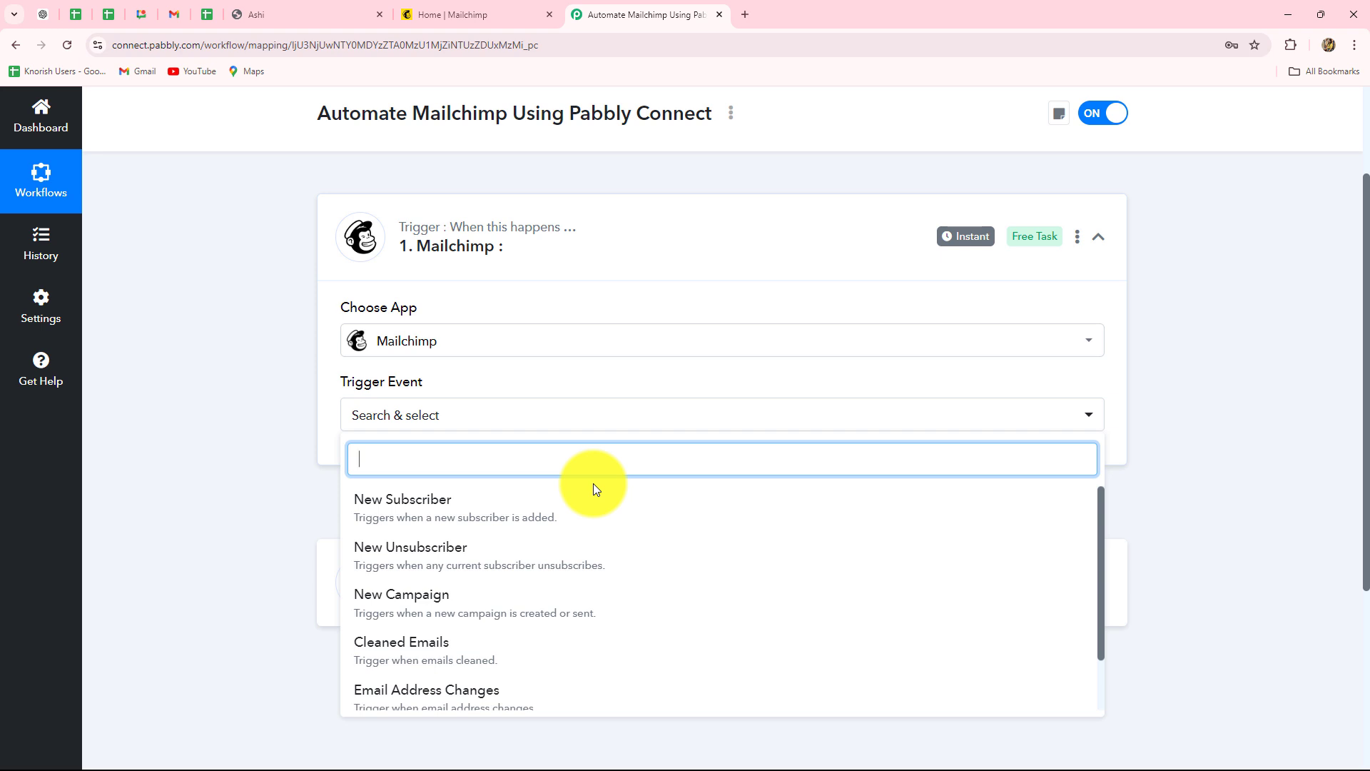
{"action": "left_click", "coordinate": [526, 511]}
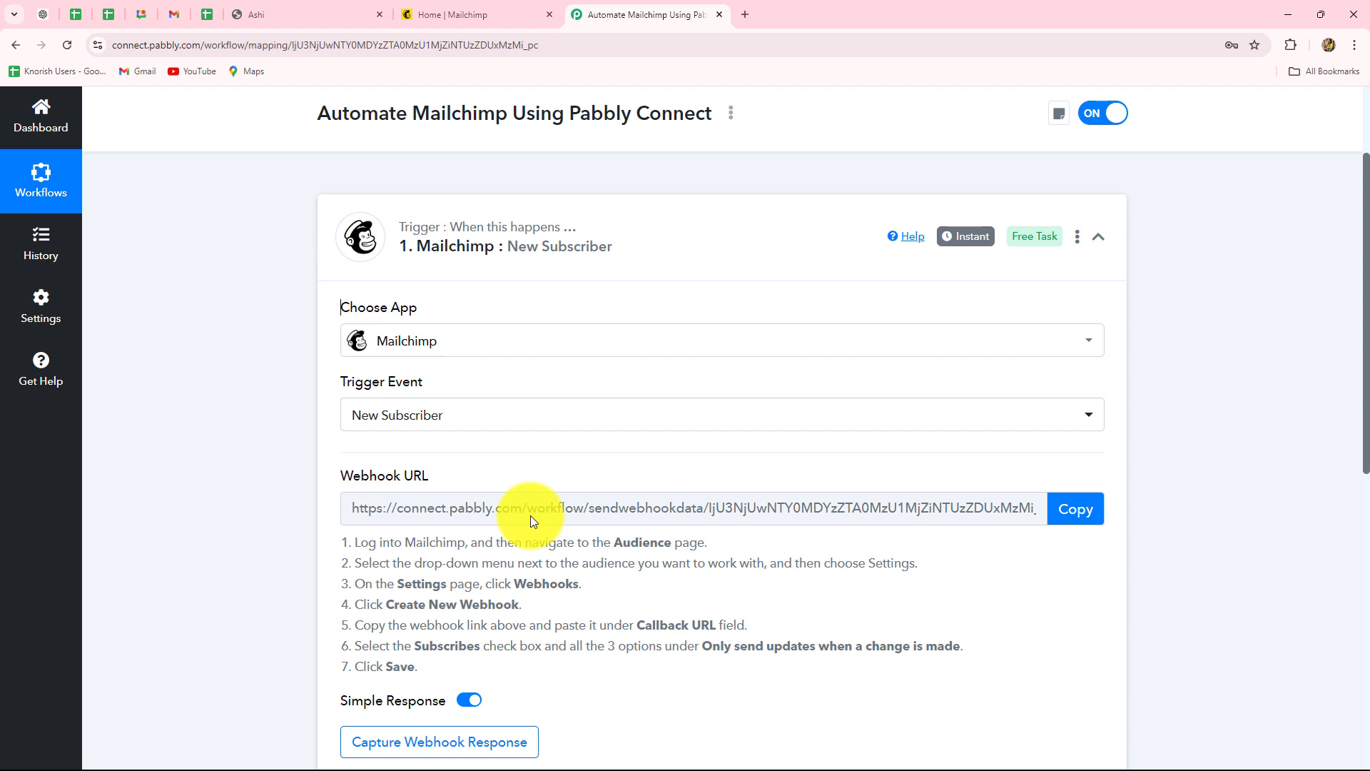
Copy the webhook URL of the Mailchimp New Subscriber trigger.
{"action": "scroll", "coordinate": [530, 516], "scroll_direction": "down", "scroll_amount": 2}
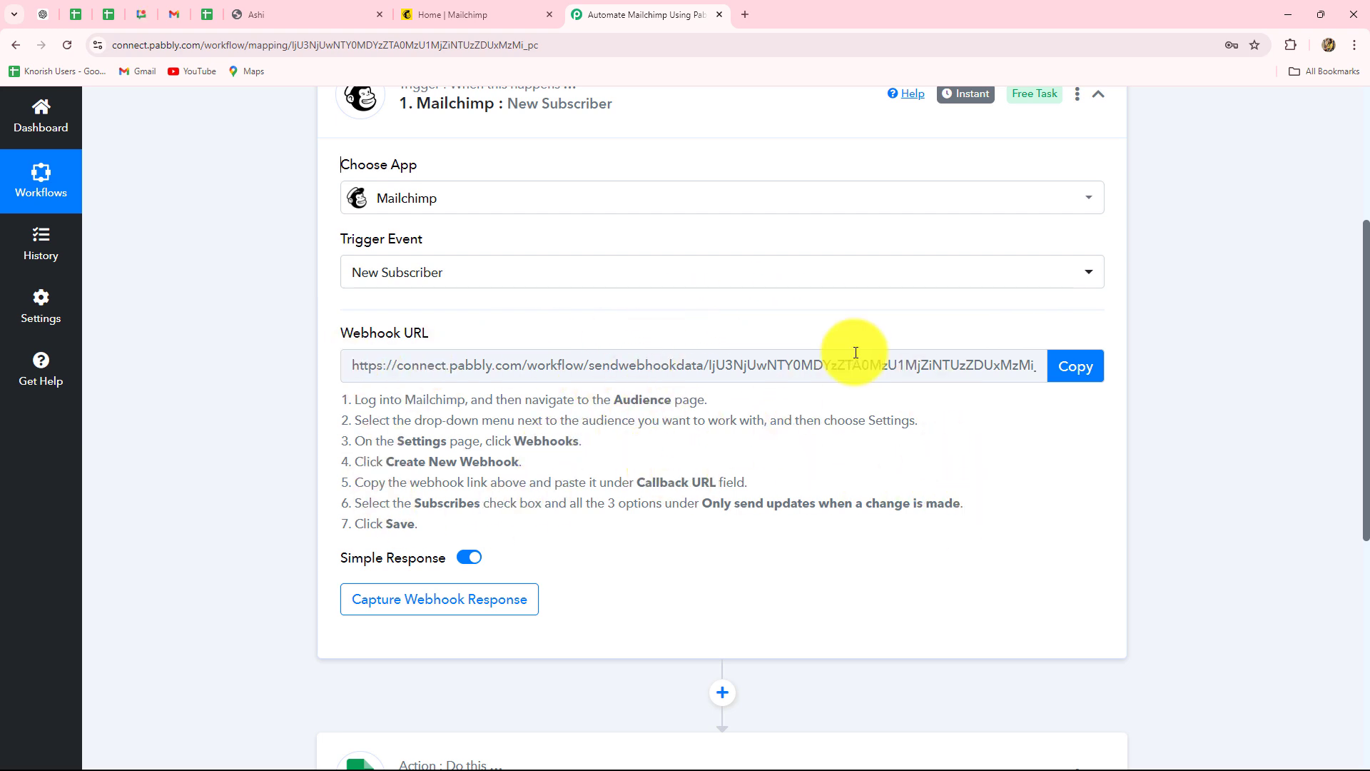
{"action": "left_click", "coordinate": [1080, 367]}
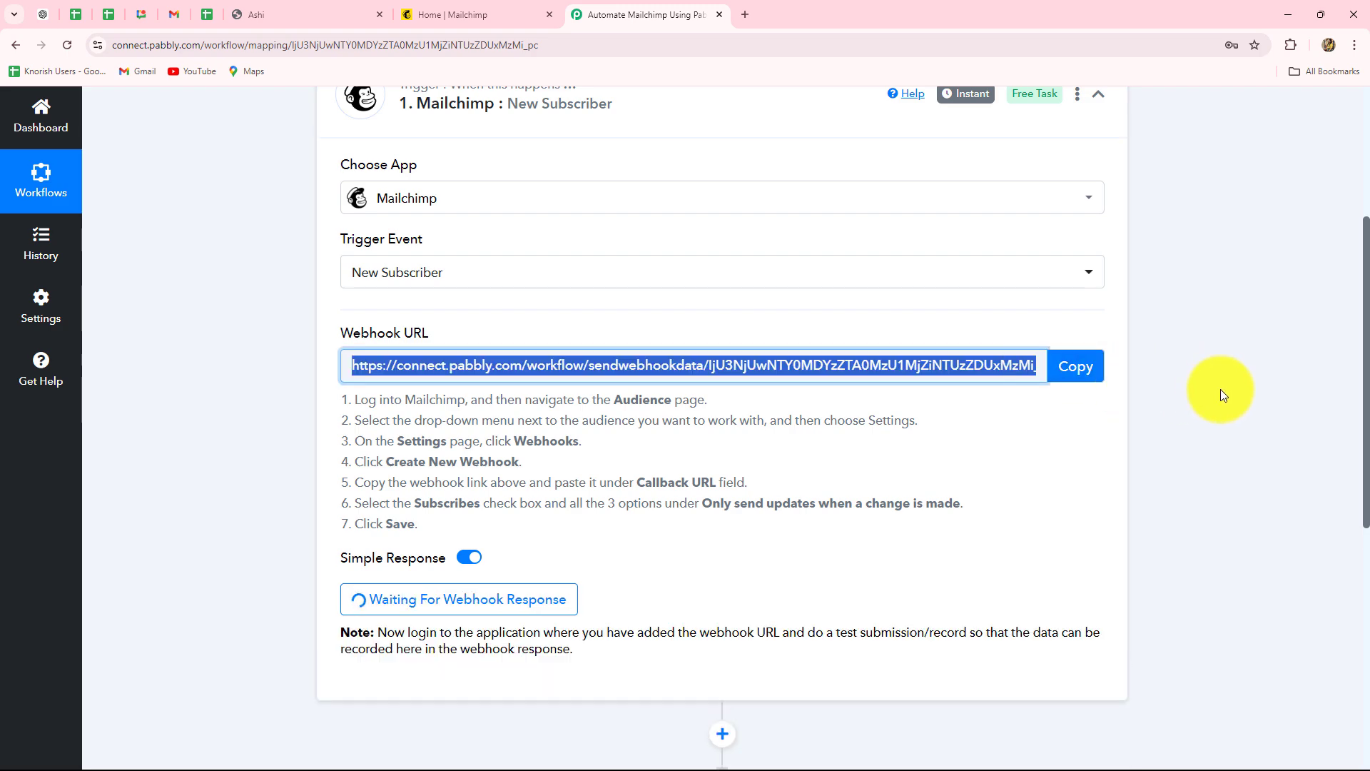
{"action": "scroll", "coordinate": [1220, 388], "scroll_direction": "up", "scroll_amount": 1}
Switch to Mailchimp and open the webhooks page in the PabblyConnect audience's settings.
{"action": "left_click", "coordinate": [438, 18]}
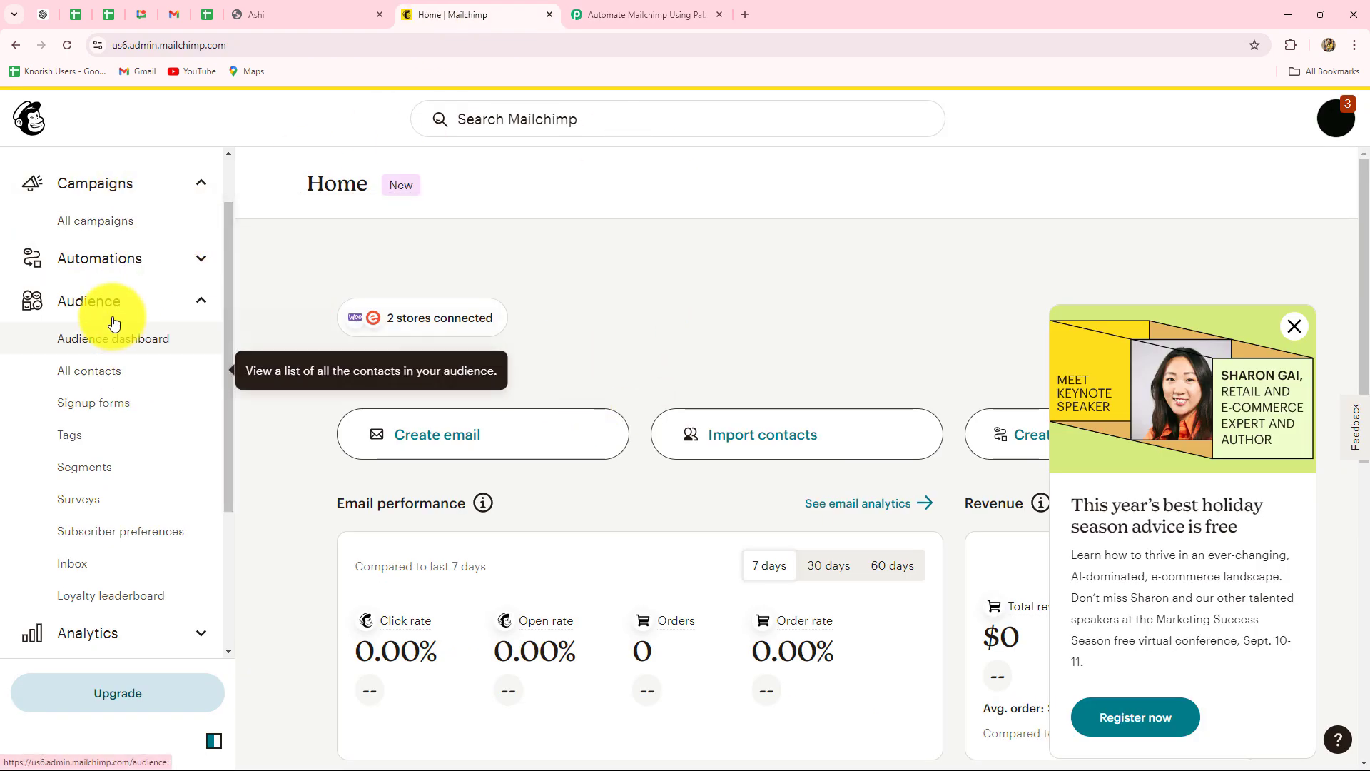
{"action": "left_click", "coordinate": [90, 308]}
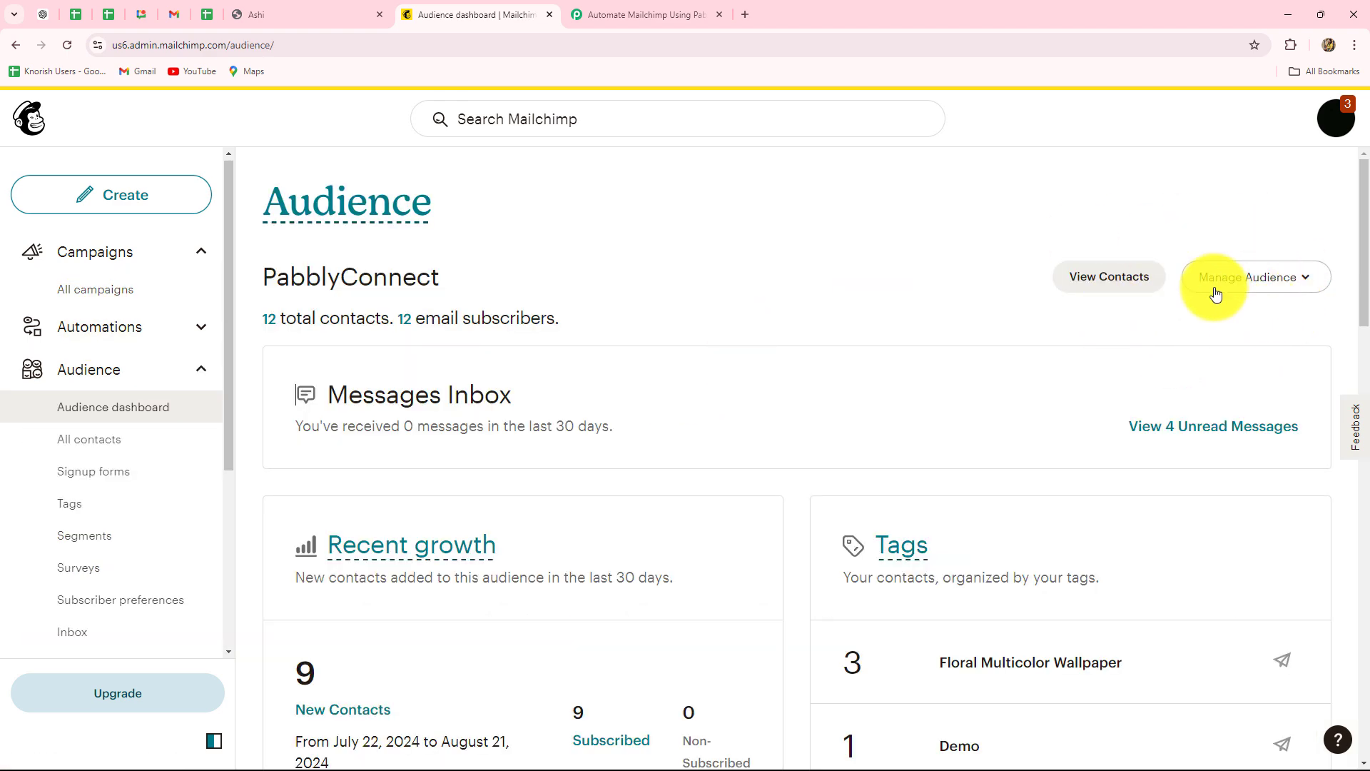
{"action": "left_click", "coordinate": [1282, 283]}
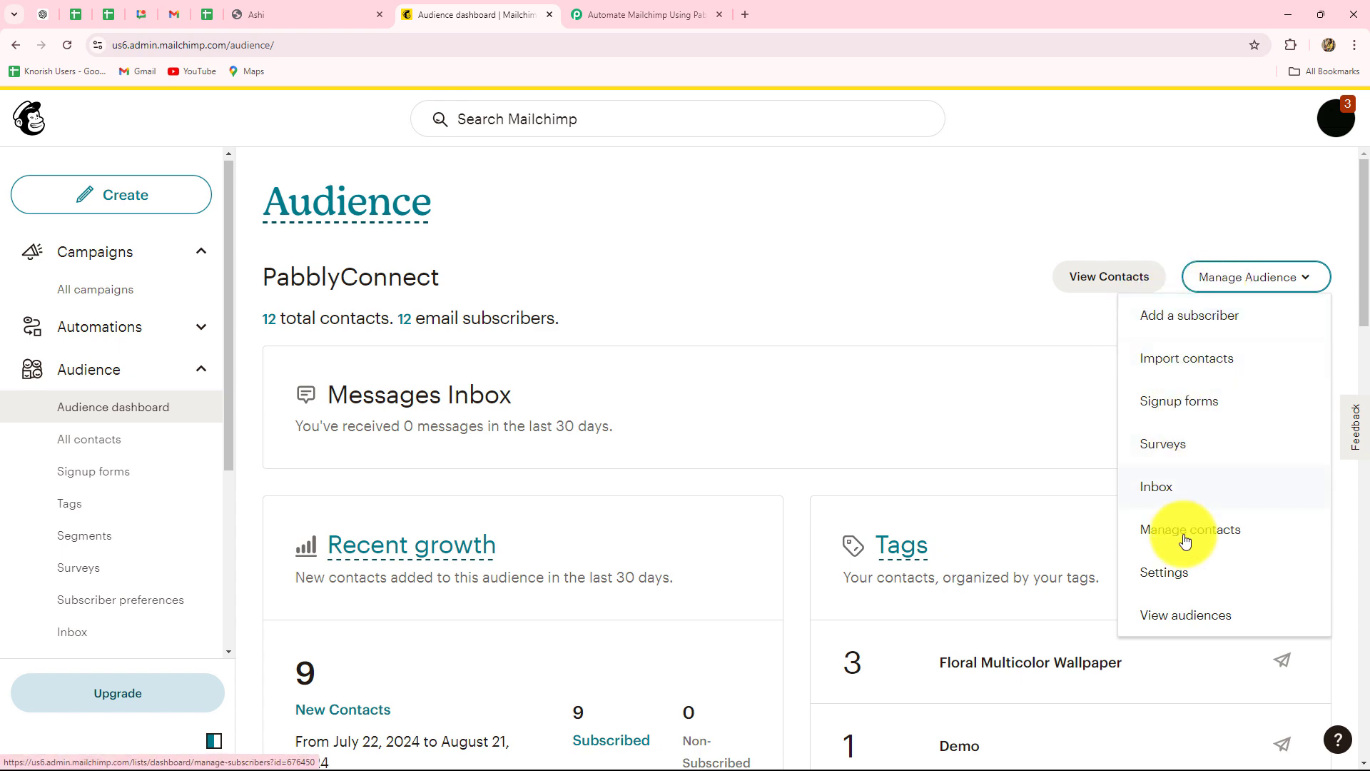
{"action": "left_click", "coordinate": [1170, 572]}
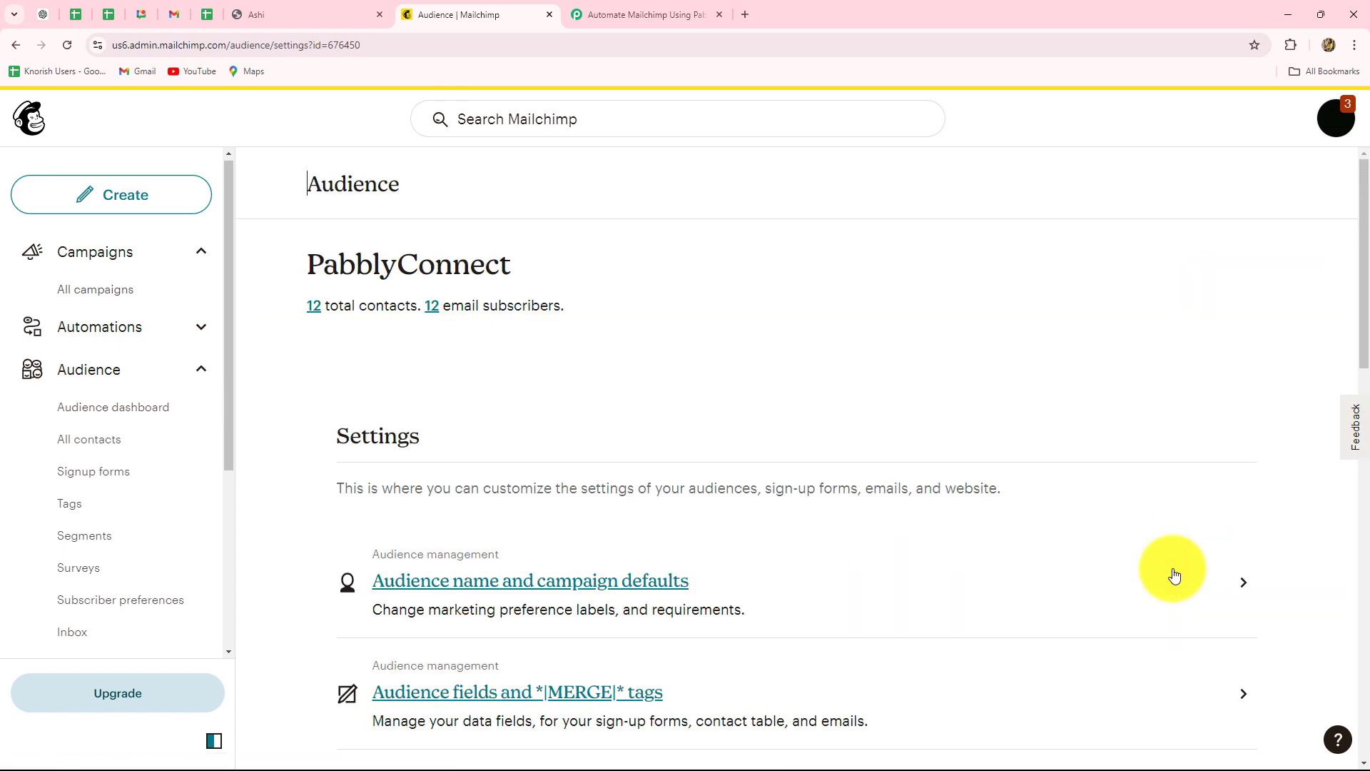
{"action": "scroll", "coordinate": [993, 465], "scroll_direction": "down", "scroll_amount": 10}
{"action": "scroll", "coordinate": [992, 464], "scroll_direction": "down", "scroll_amount": 3}
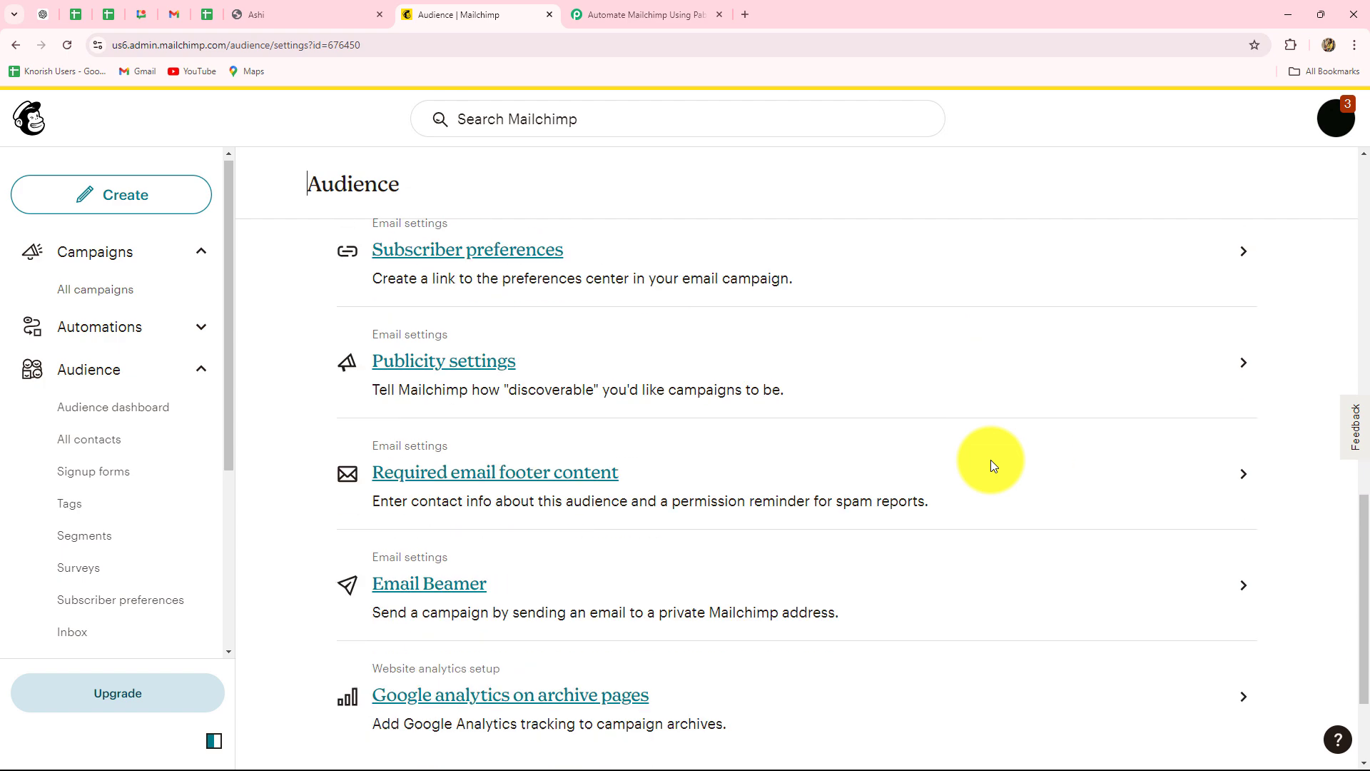
{"action": "scroll", "coordinate": [992, 463], "scroll_direction": "up", "scroll_amount": 3}
{"action": "left_click", "coordinate": [421, 353]}
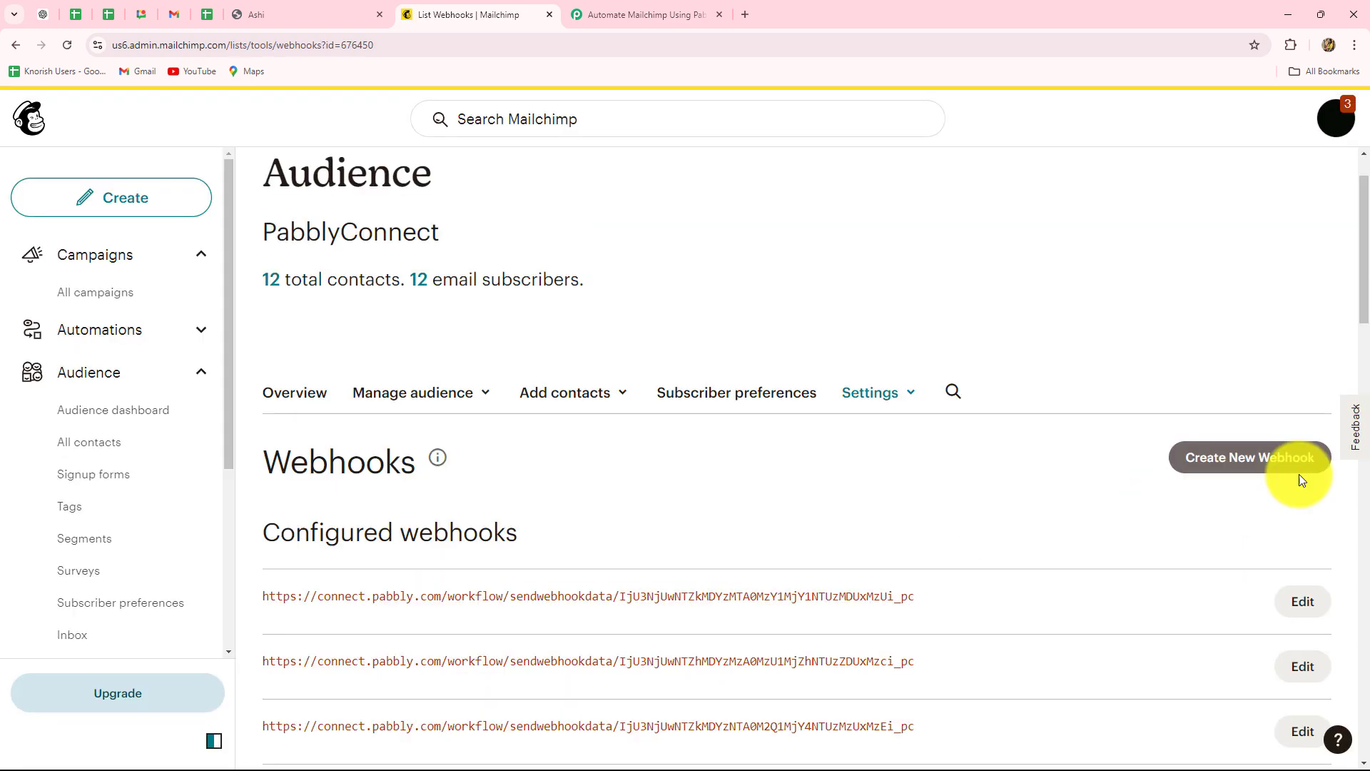
Start a new webhook for the audience and paste the copied webhook URL as its callback URL.
{"action": "left_click", "coordinate": [1270, 462]}
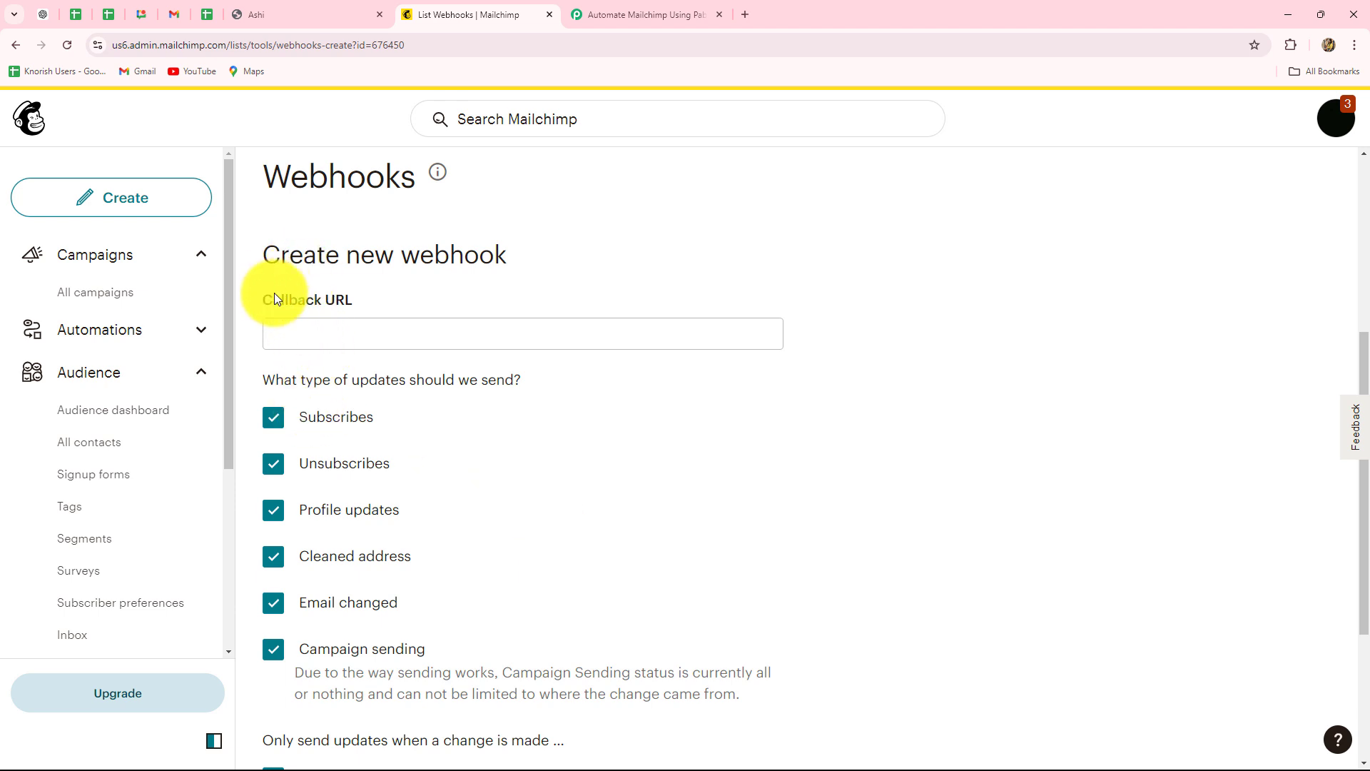
{"action": "left_click", "coordinate": [304, 336]}
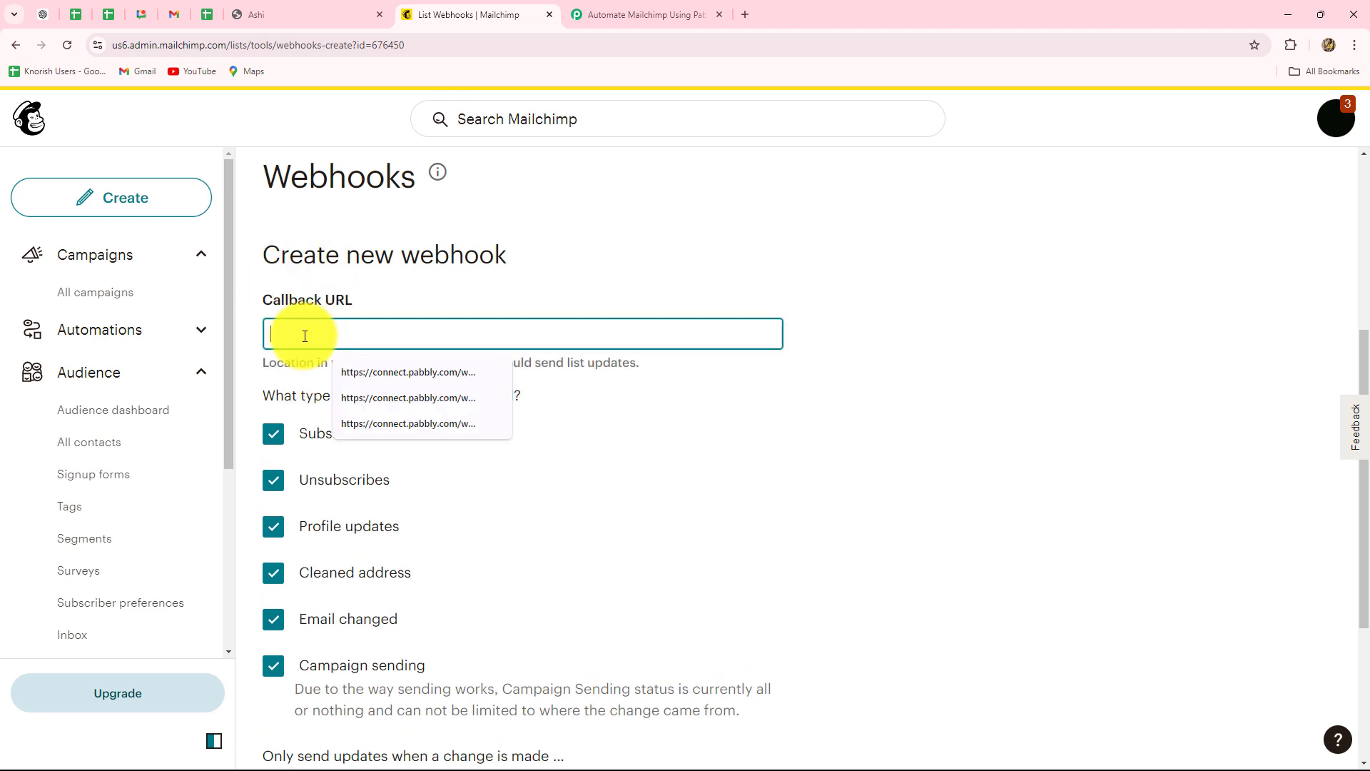
{"action": "key", "text": "ctrl+v"}
{"action": "left_click", "coordinate": [695, 448]}
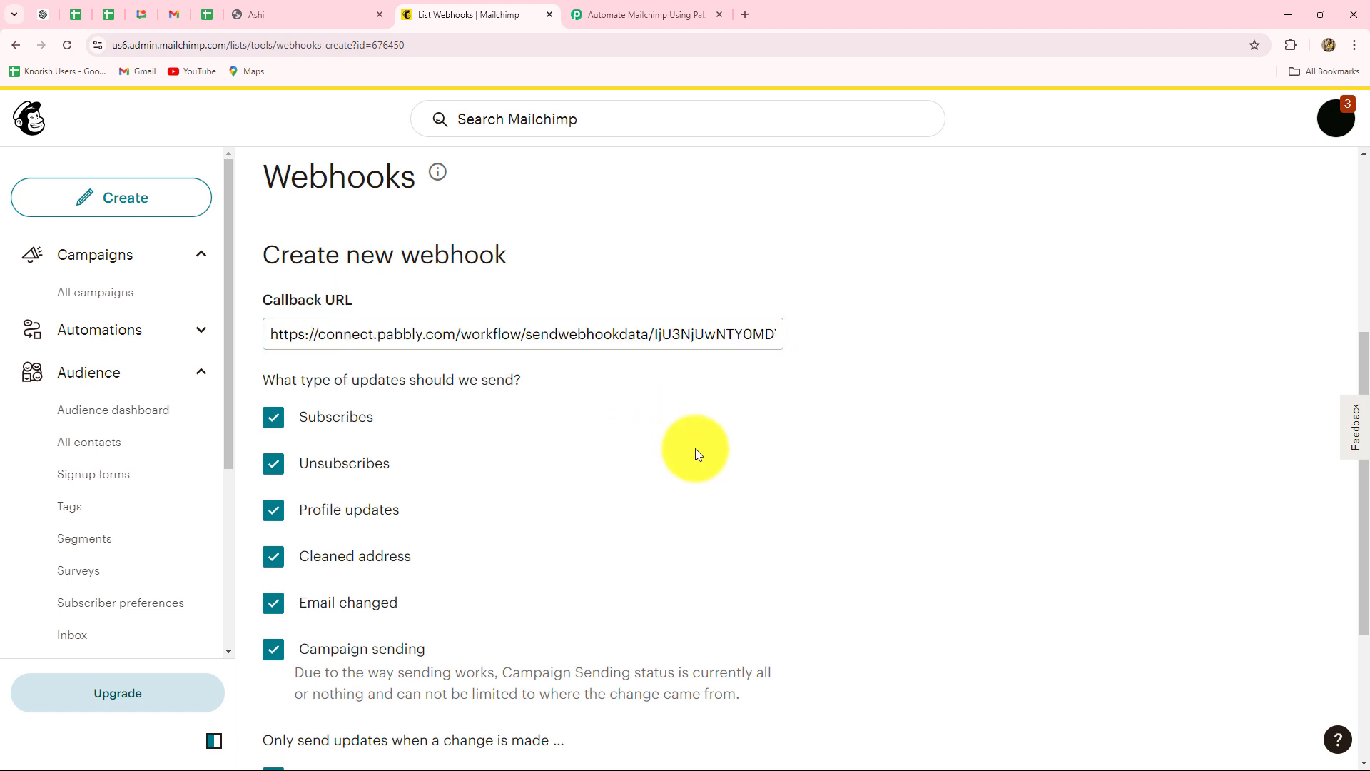
{"action": "scroll", "coordinate": [698, 448], "scroll_direction": "down", "scroll_amount": 3}
{"action": "scroll", "coordinate": [700, 449], "scroll_direction": "up", "scroll_amount": 1}
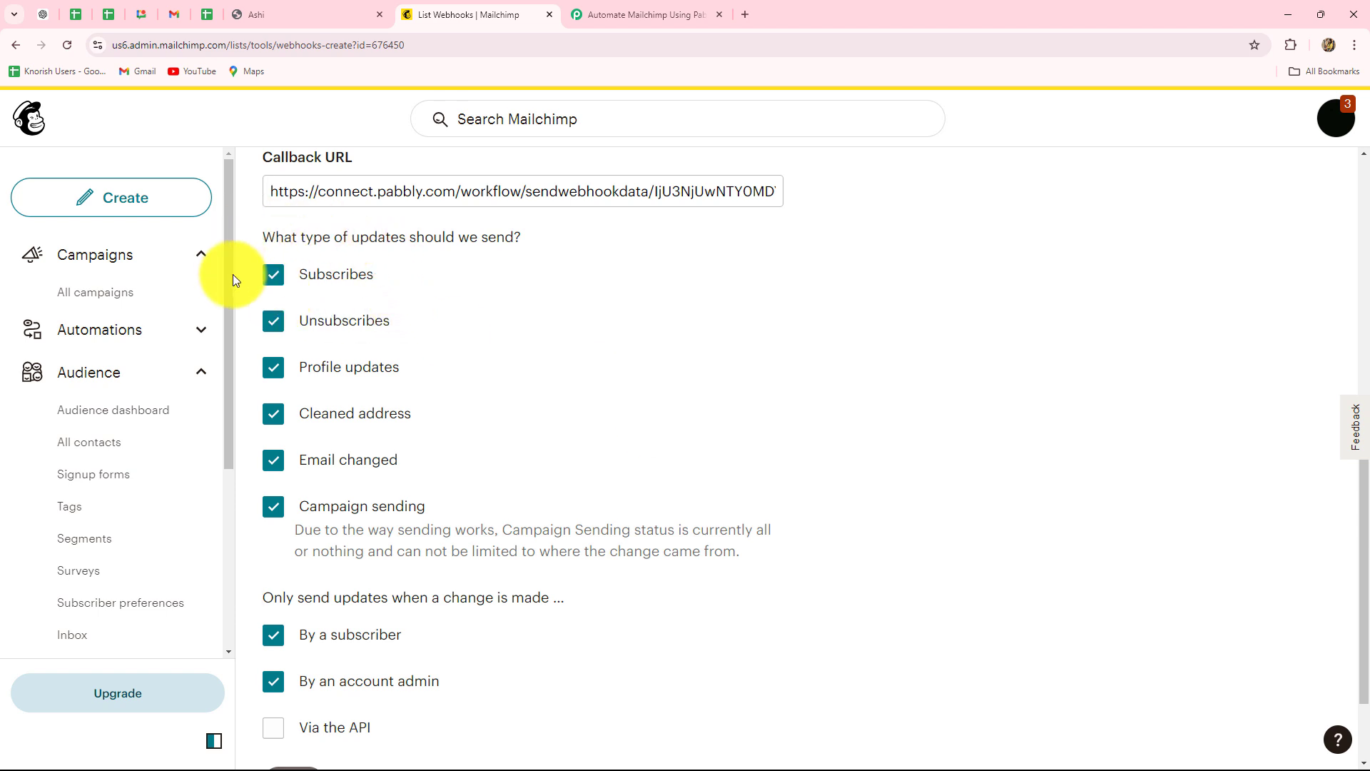
Turn off the webhook's Unsubscribes, Profile updates, Cleaned address, Email changed and Campaign sending updates, leaving only Subscribes.
{"action": "left_click", "coordinate": [273, 321]}
{"action": "left_click", "coordinate": [273, 366]}
{"action": "left_click", "coordinate": [275, 418]}
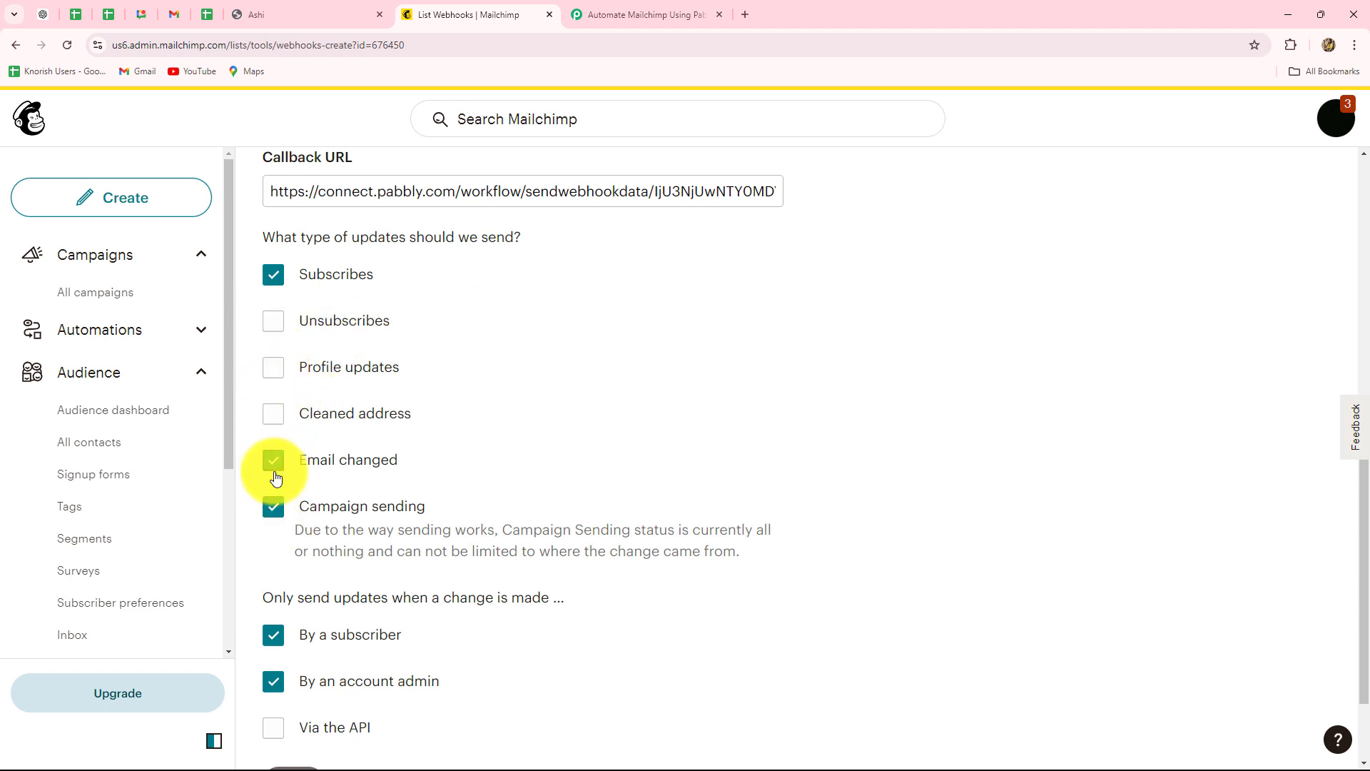
{"action": "left_click", "coordinate": [273, 461]}
{"action": "left_click", "coordinate": [273, 506]}
Enable updates for changes made via the API and save the webhook.
{"action": "scroll", "coordinate": [414, 465], "scroll_direction": "down", "scroll_amount": 2}
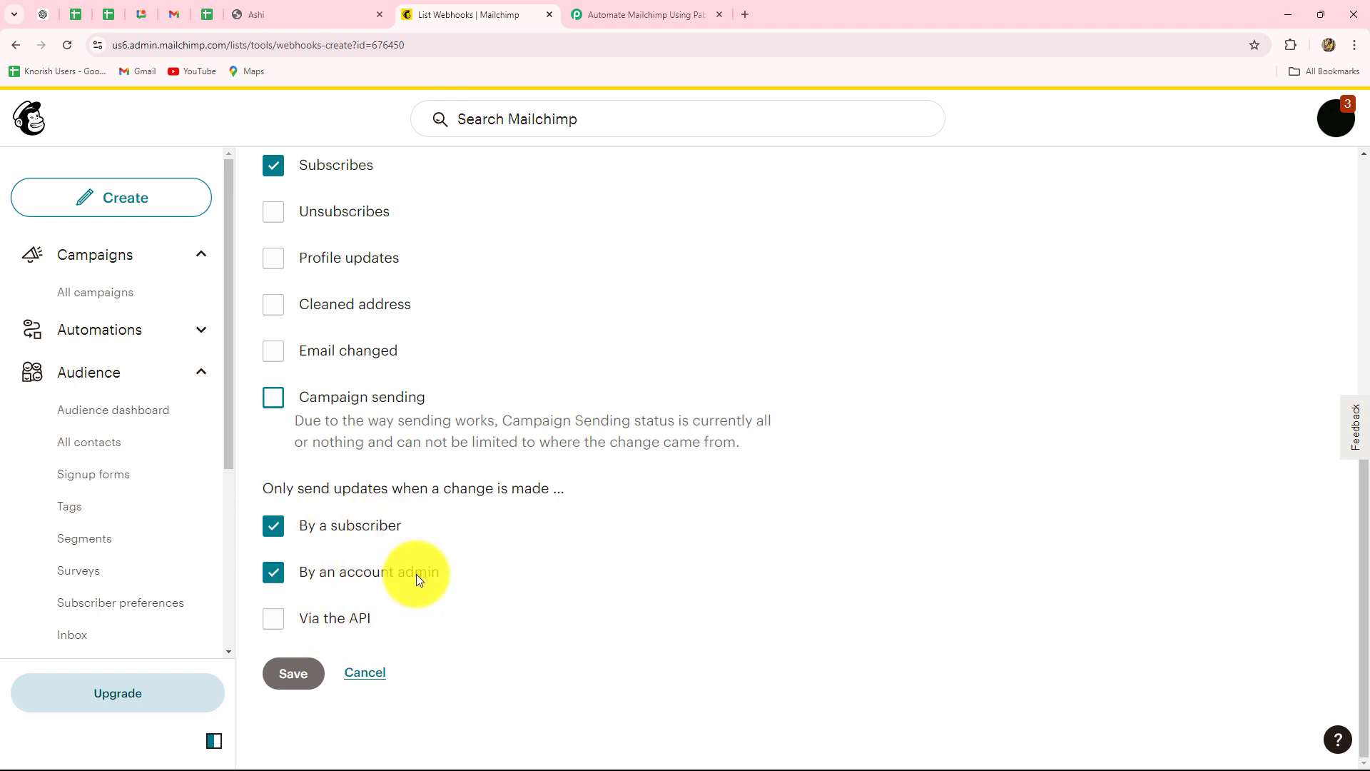
{"action": "left_click", "coordinate": [271, 621]}
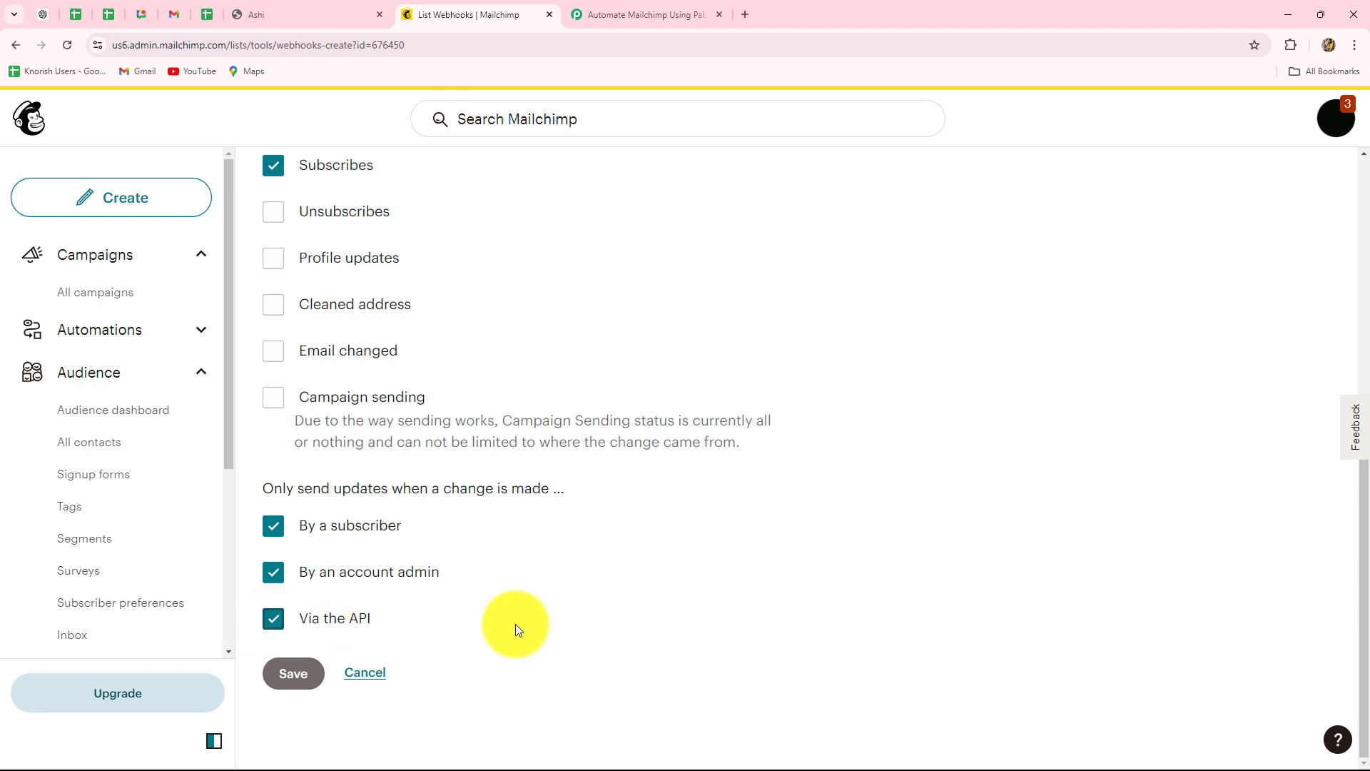
{"action": "left_click", "coordinate": [295, 675]}
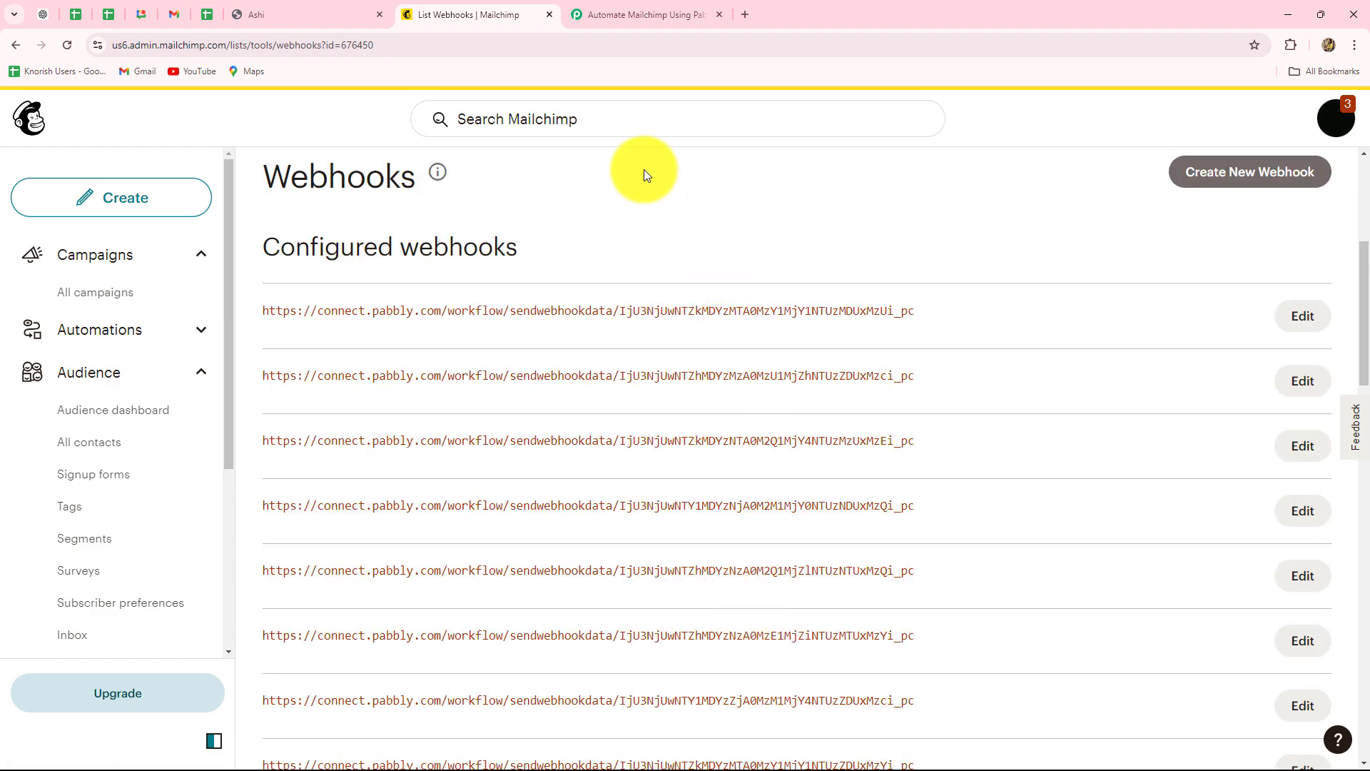
Switch back to Pabbly Connect and re-capture the webhook response for the Mailchimp trigger.
{"action": "left_click", "coordinate": [631, 15]}
{"action": "scroll", "coordinate": [685, 308], "scroll_direction": "down", "scroll_amount": 8}
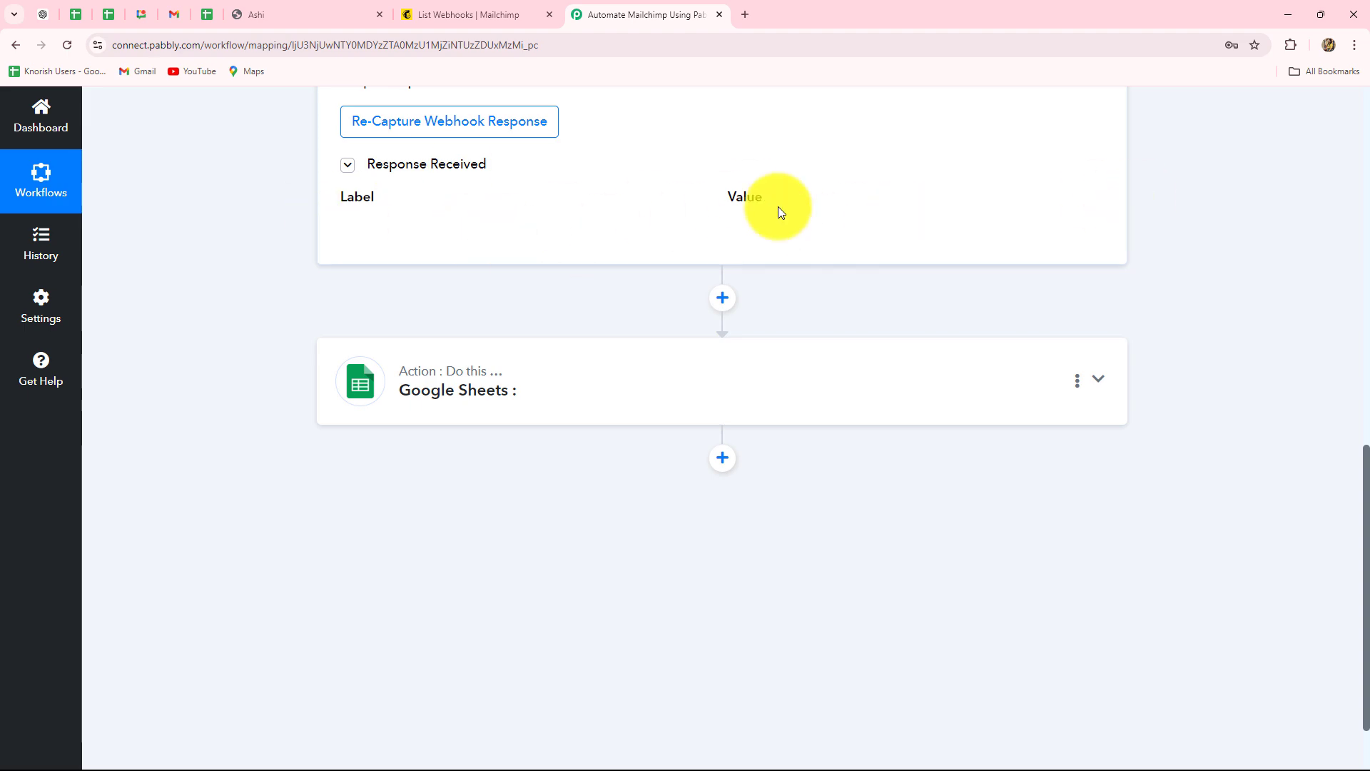
{"action": "scroll", "coordinate": [902, 278], "scroll_direction": "up", "scroll_amount": 7}
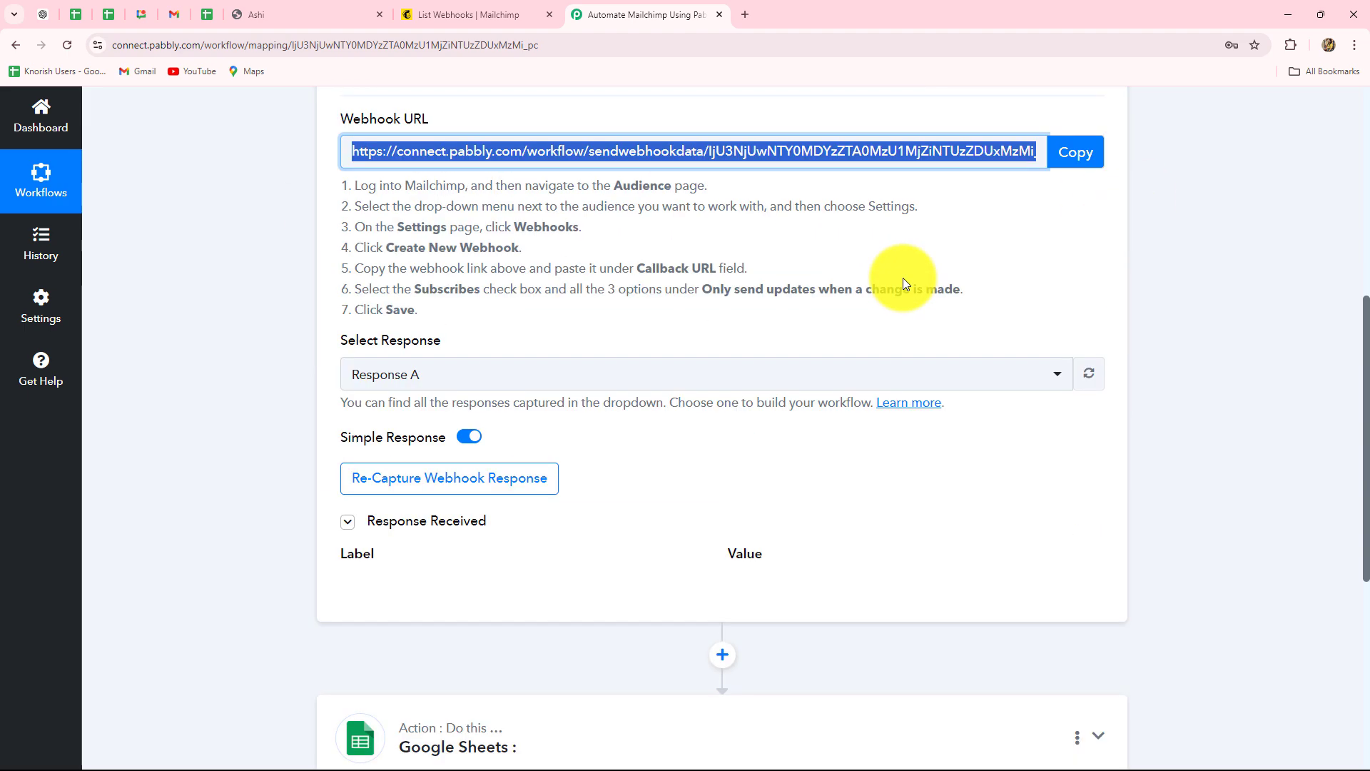
{"action": "scroll", "coordinate": [902, 283], "scroll_direction": "down", "scroll_amount": 5}
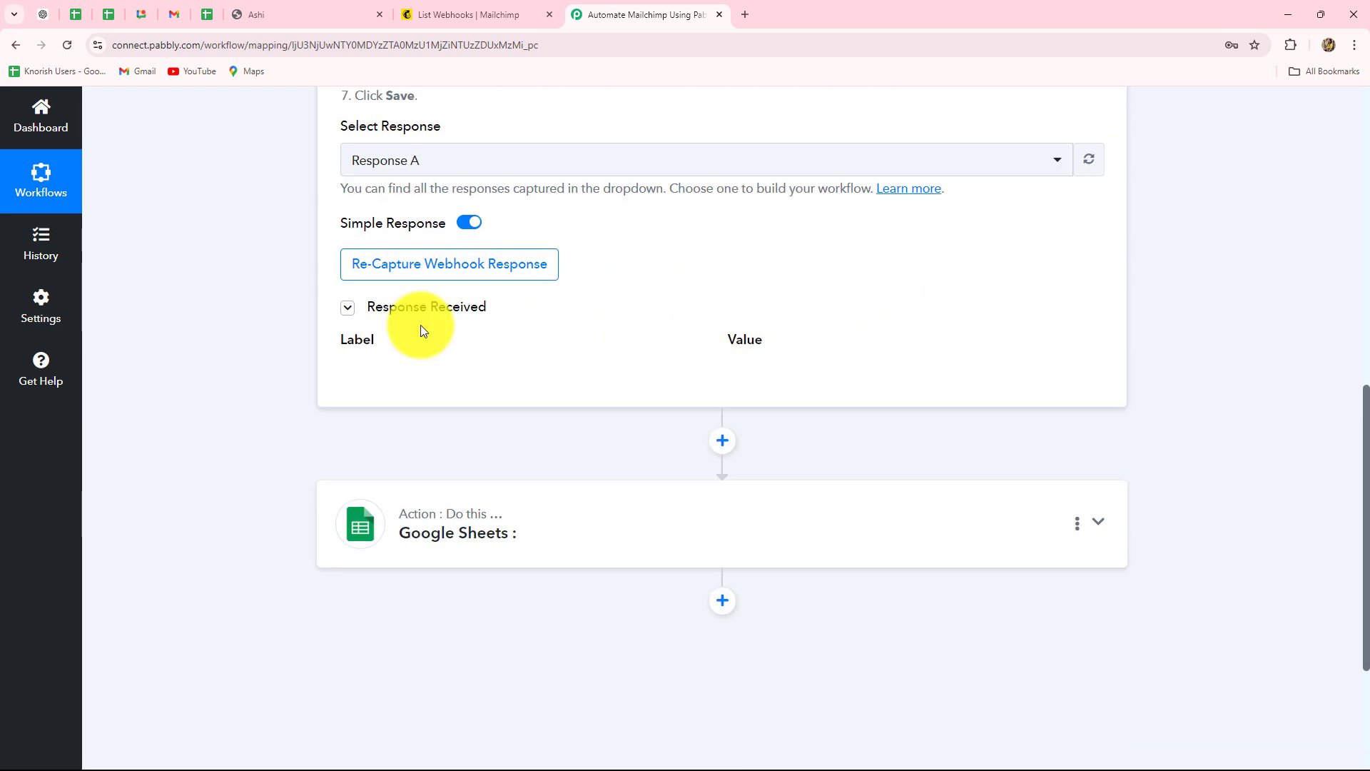
{"action": "left_click", "coordinate": [457, 265]}
{"action": "left_click", "coordinate": [633, 528]}
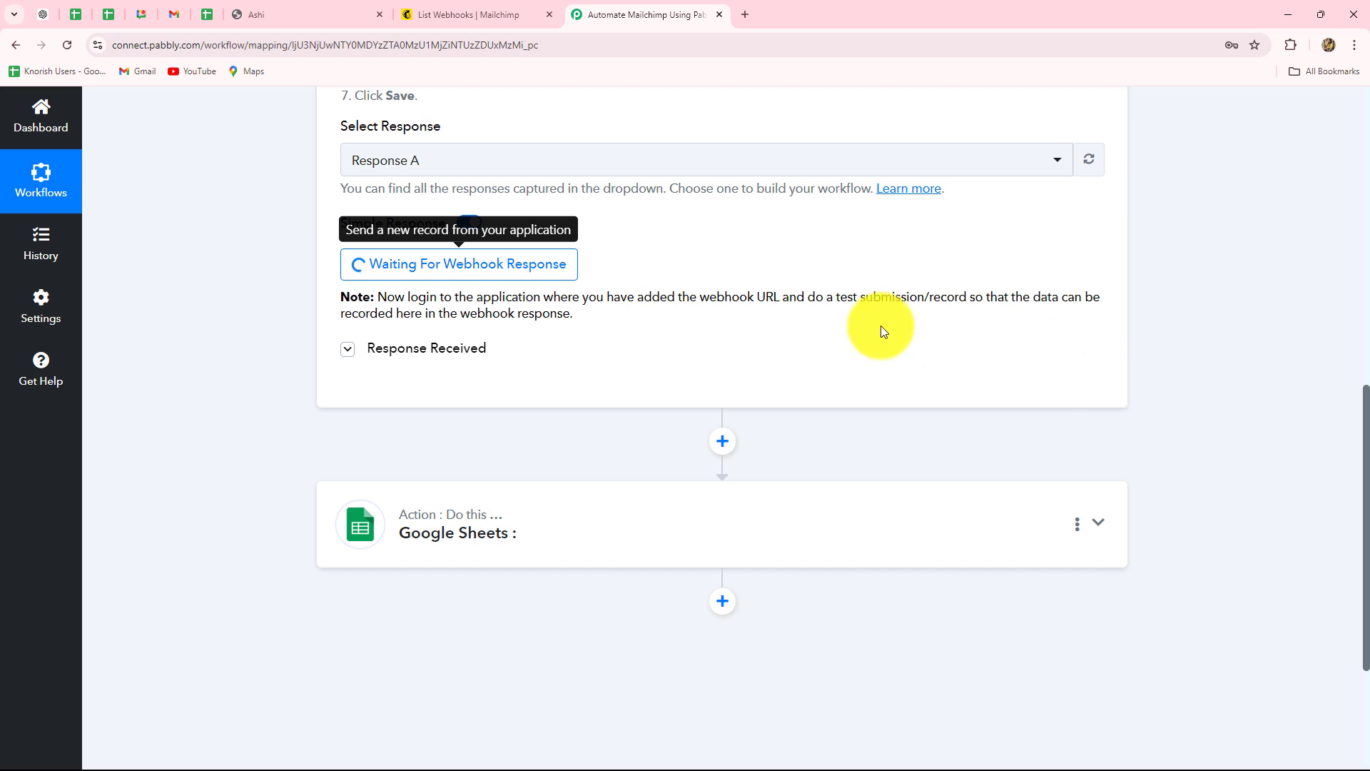
{"action": "left_click_drag", "start_coordinate": [633, 300], "coordinate": [906, 315]}
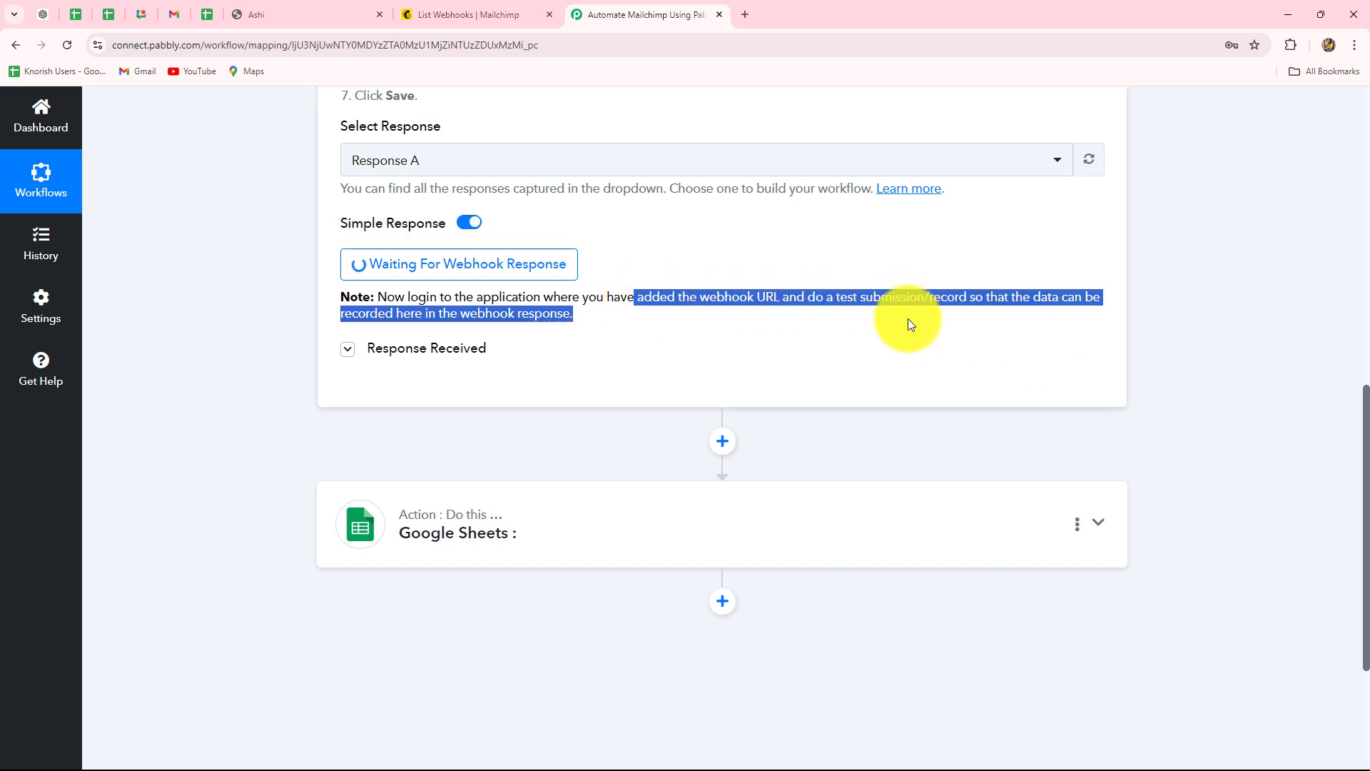
{"action": "left_click", "coordinate": [929, 348]}
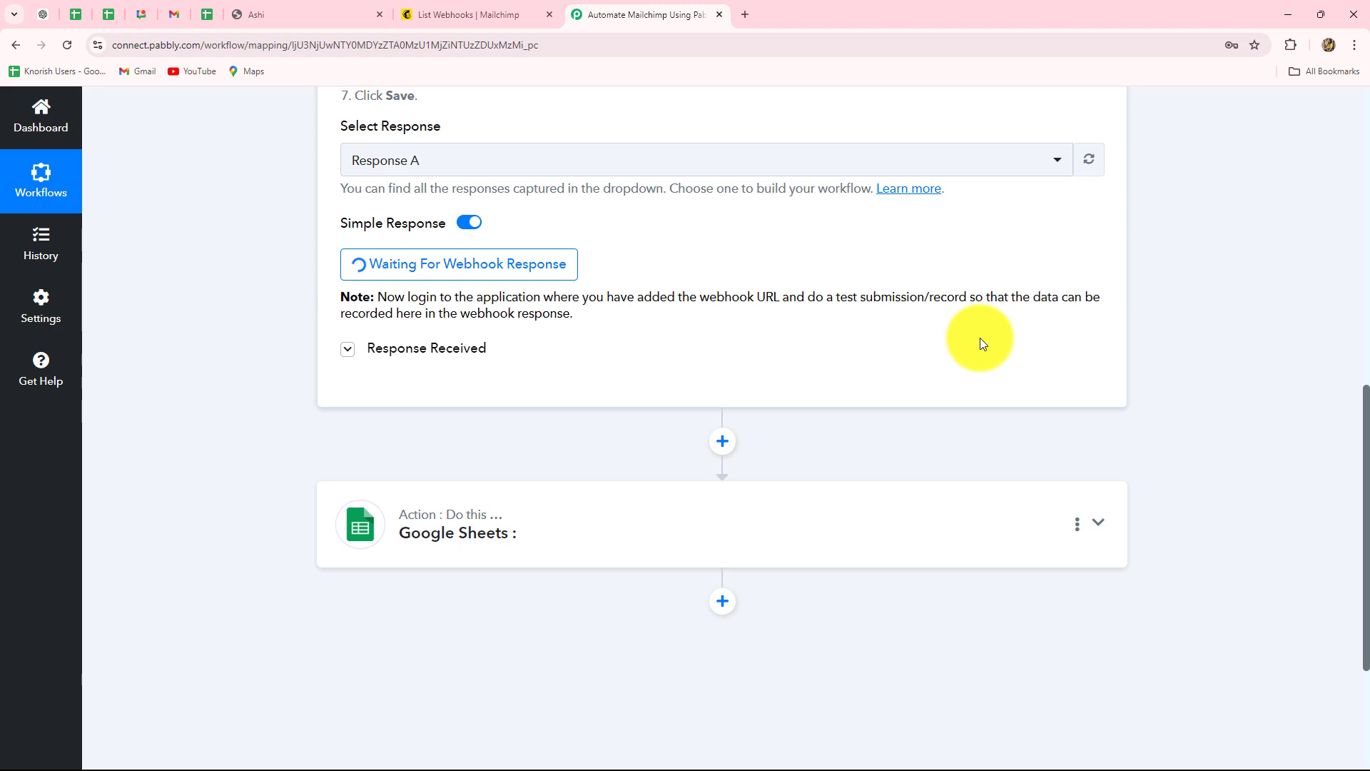
{"action": "scroll", "coordinate": [981, 341], "scroll_direction": "up", "scroll_amount": 1}
{"action": "scroll", "coordinate": [979, 337], "scroll_direction": "up", "scroll_amount": 6}
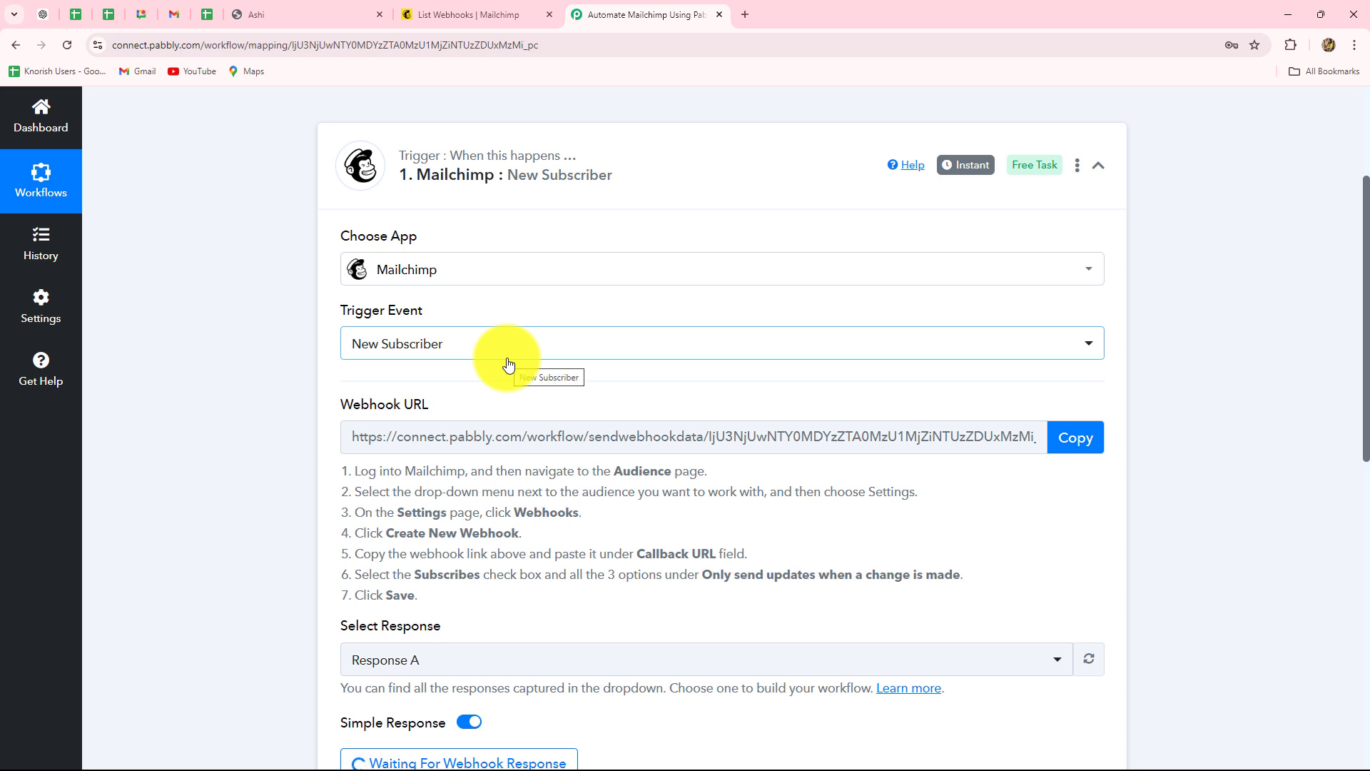
{"action": "scroll", "coordinate": [500, 356], "scroll_direction": "down", "scroll_amount": 8}
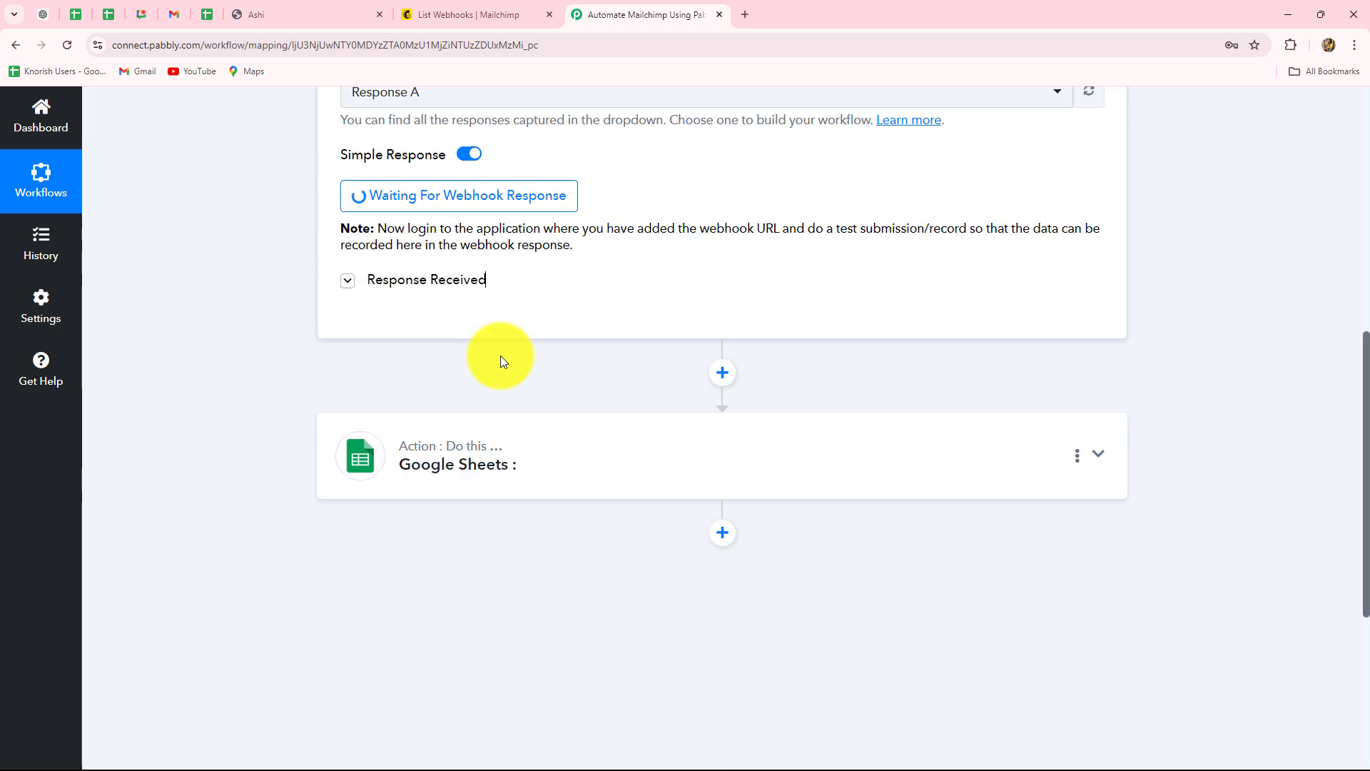
{"action": "scroll", "coordinate": [511, 298], "scroll_direction": "up", "scroll_amount": 4}
Switch to the Mailchimp lead form and fill in the subscriber's first and last name.
{"action": "left_click", "coordinate": [470, 14]}
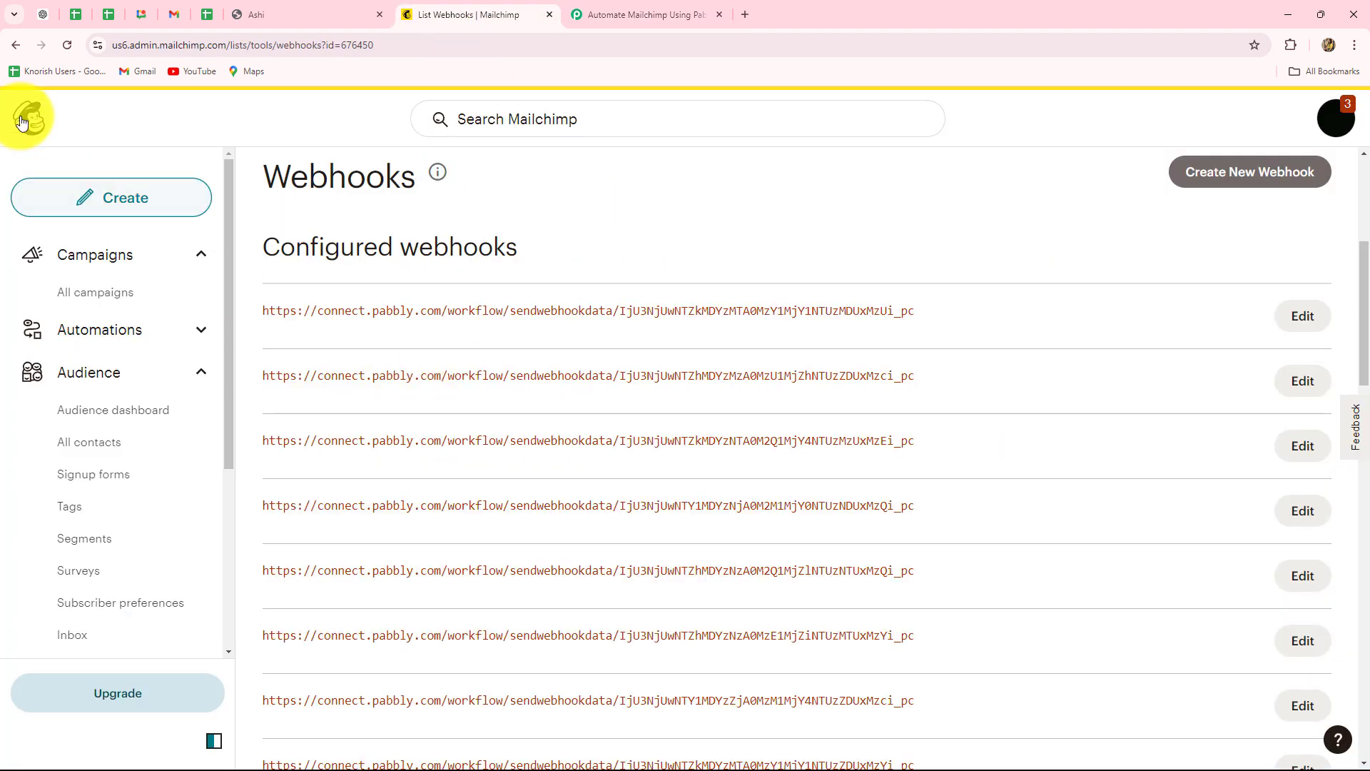
{"action": "left_click", "coordinate": [270, 16]}
{"action": "scroll", "coordinate": [232, 298], "scroll_direction": "down", "scroll_amount": 3}
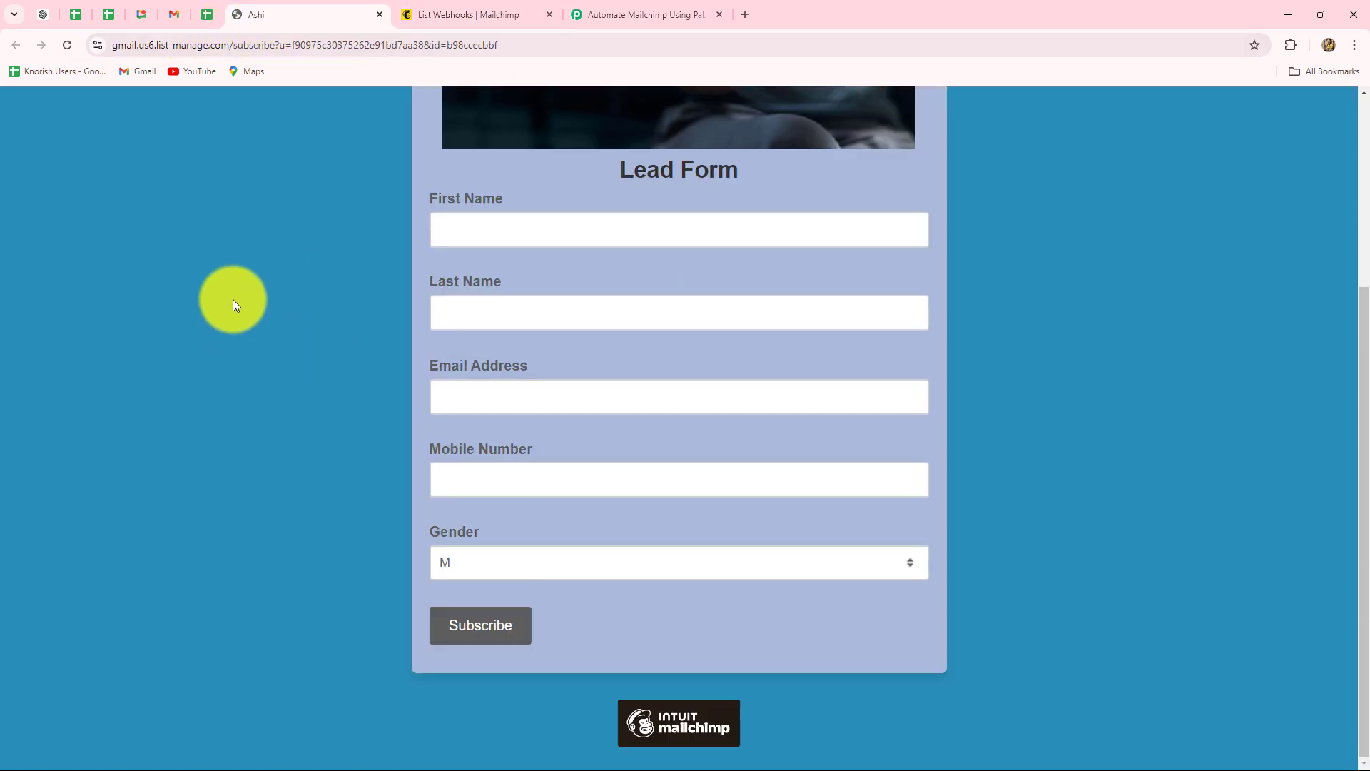
{"action": "scroll", "coordinate": [233, 298], "scroll_direction": "up", "scroll_amount": 4}
{"action": "scroll", "coordinate": [232, 298], "scroll_direction": "down", "scroll_amount": 4}
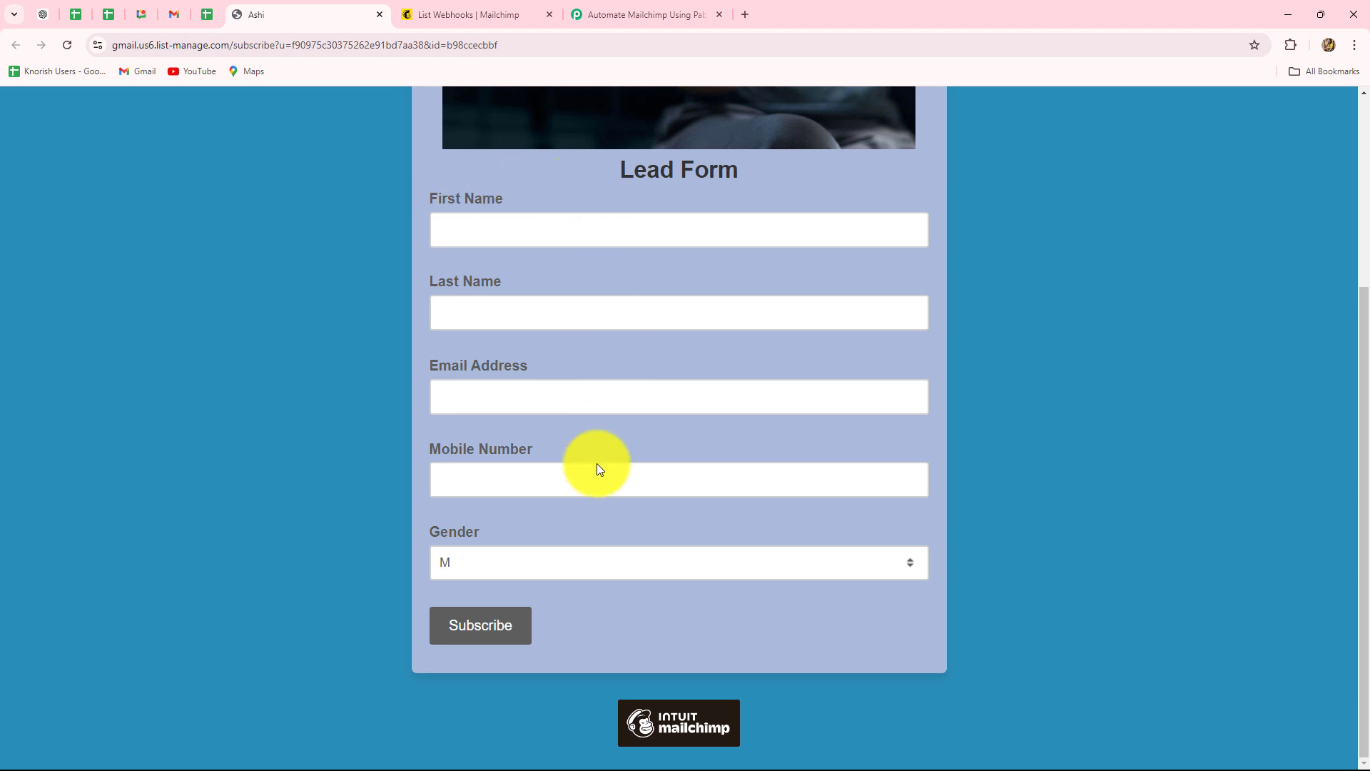
{"action": "left_click", "coordinate": [462, 230]}
{"action": "type", "text": "Smart"}
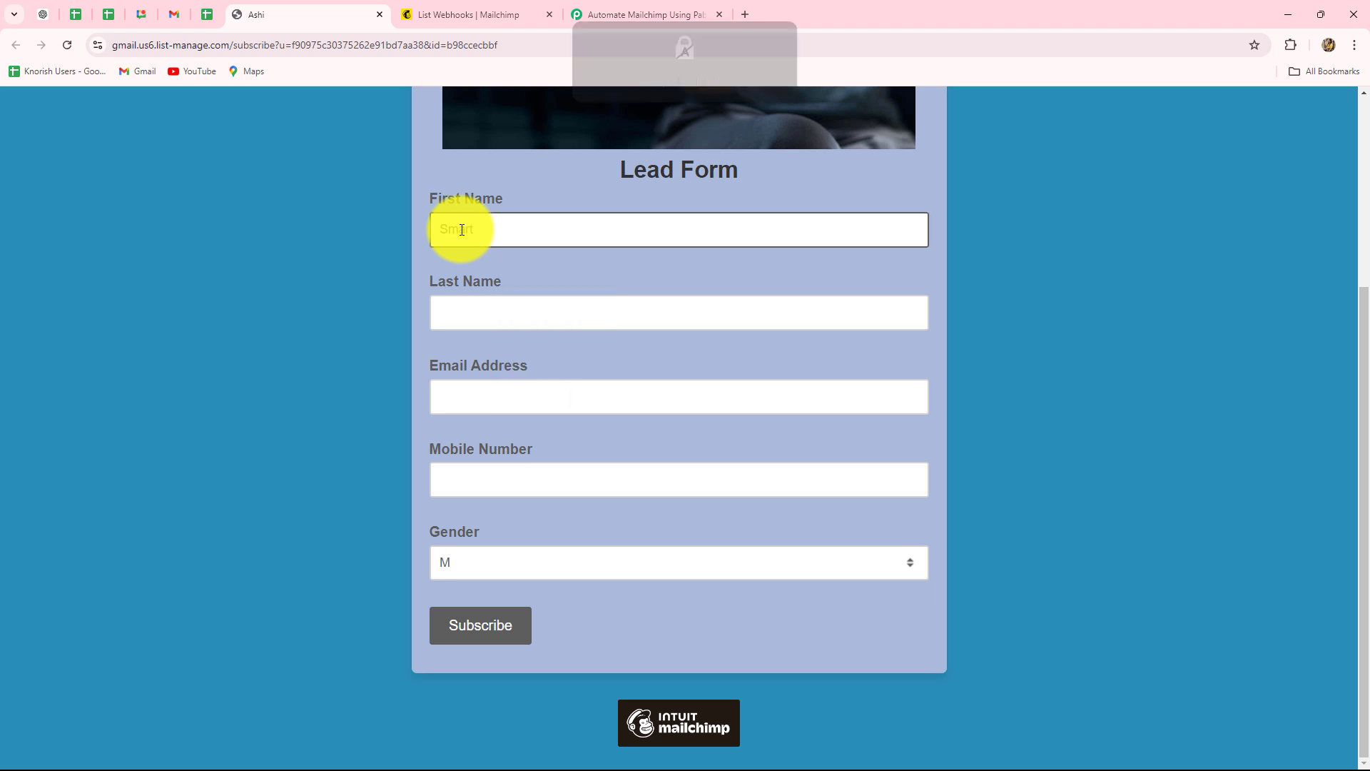
{"action": "left_click", "coordinate": [470, 330]}
{"action": "type", "text": "Lead"}
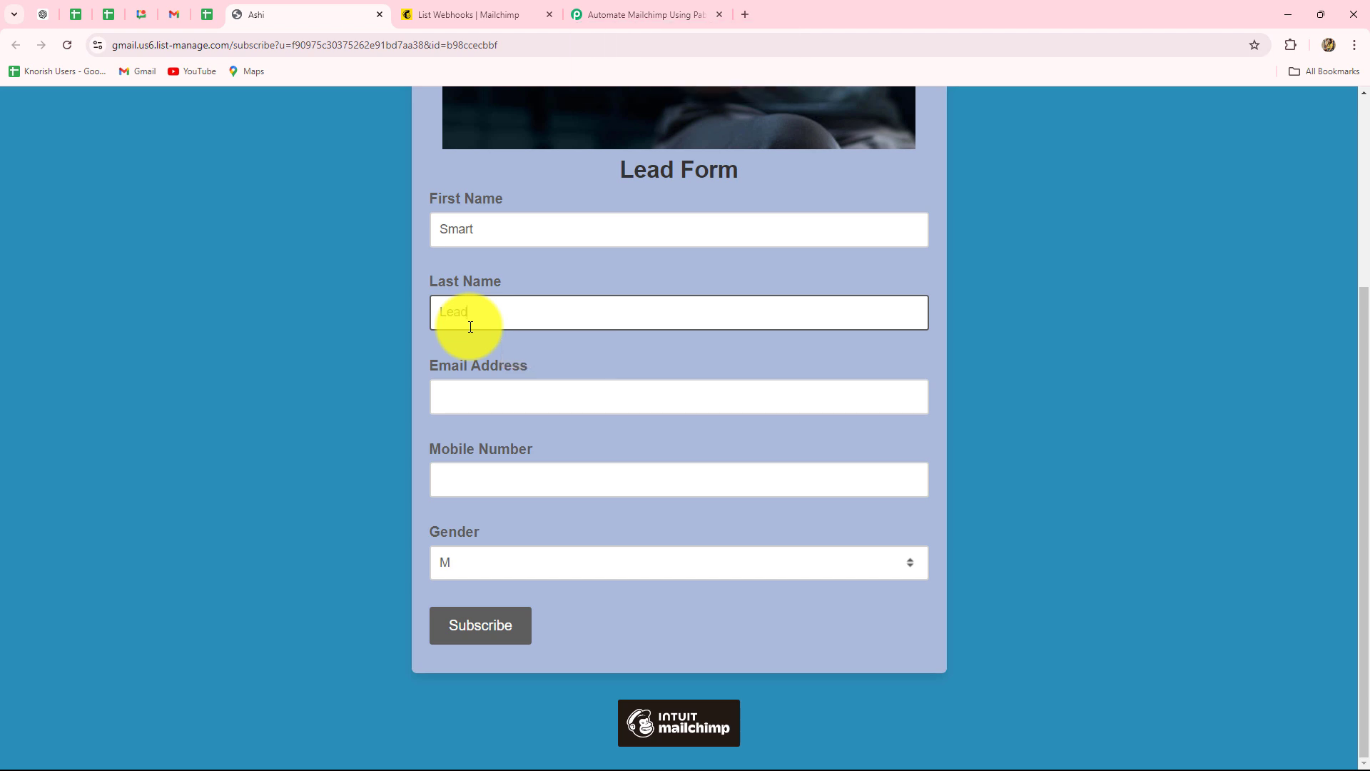
Fill in the subscriber's email address and mobile number in the lead form.
{"action": "left_click", "coordinate": [462, 395]}
{"action": "type", "text": "sma"}
{"action": "left_click", "coordinate": [524, 463]}
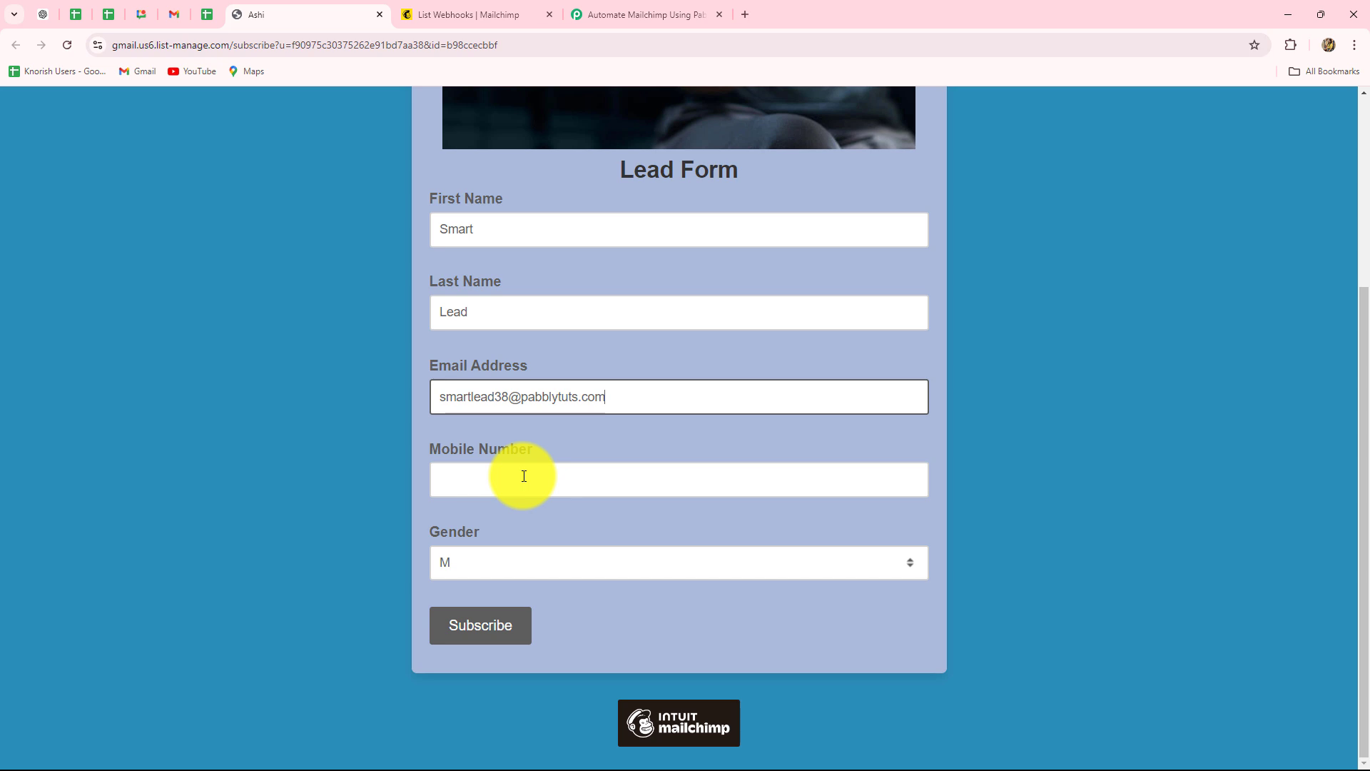
{"action": "left_click", "coordinate": [523, 476]}
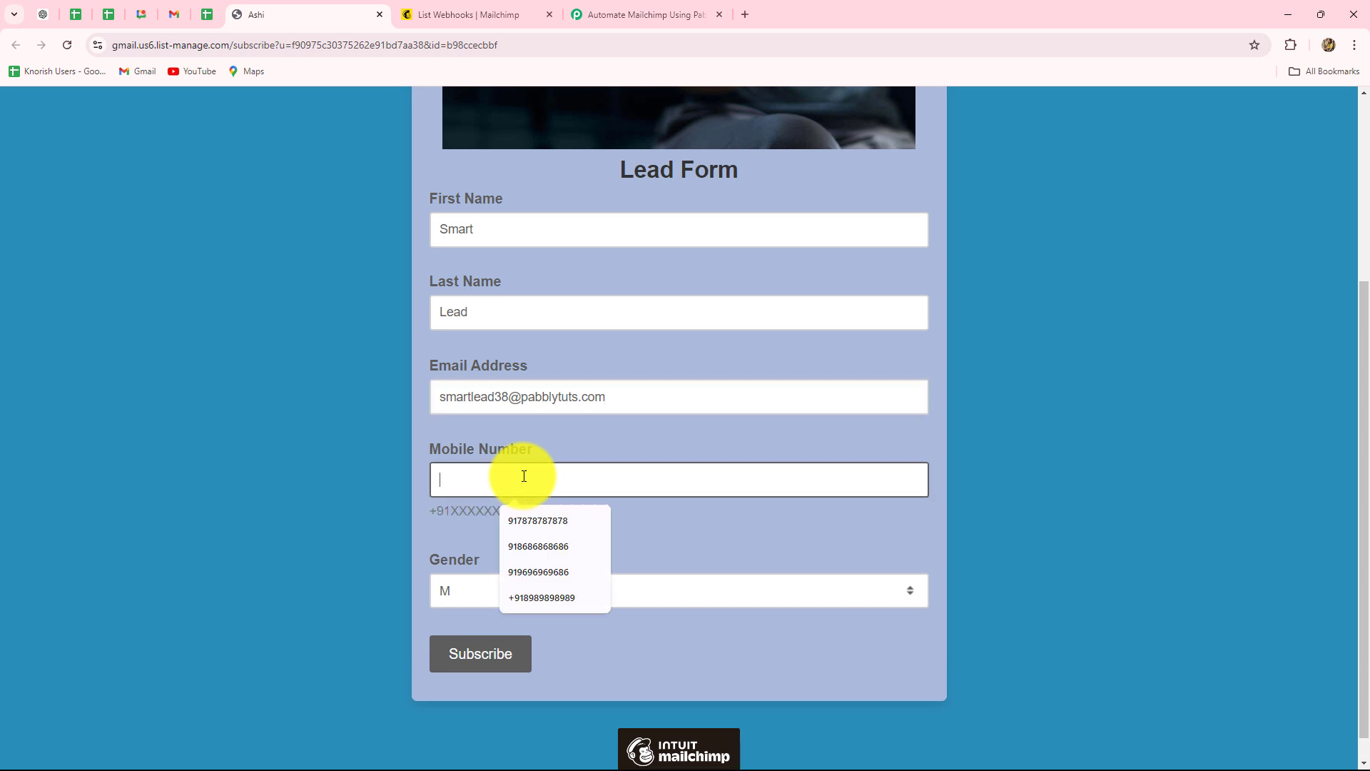
{"action": "left_click", "coordinate": [563, 571]}
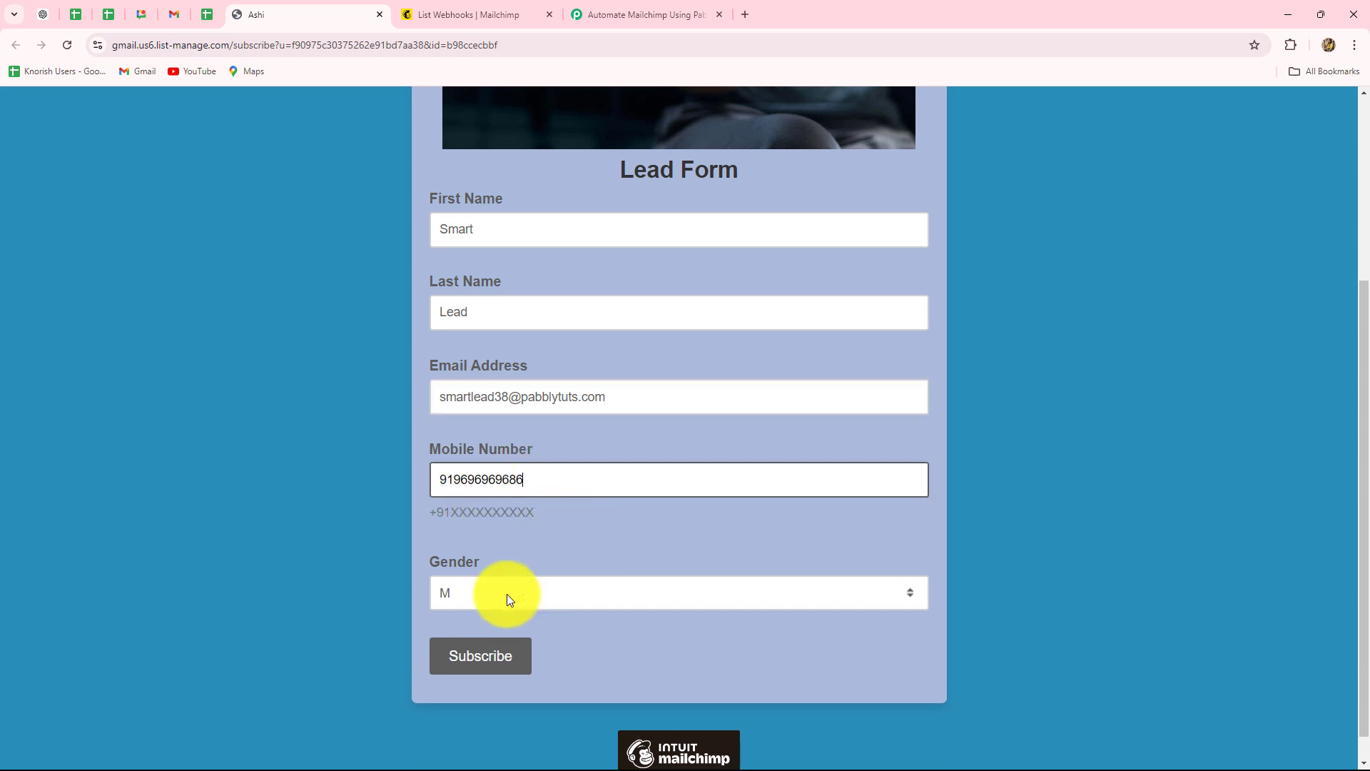
Set the gender to F and submit the lead form, completing the human verification.
{"action": "left_click", "coordinate": [507, 594]}
{"action": "left_click", "coordinate": [465, 602]}
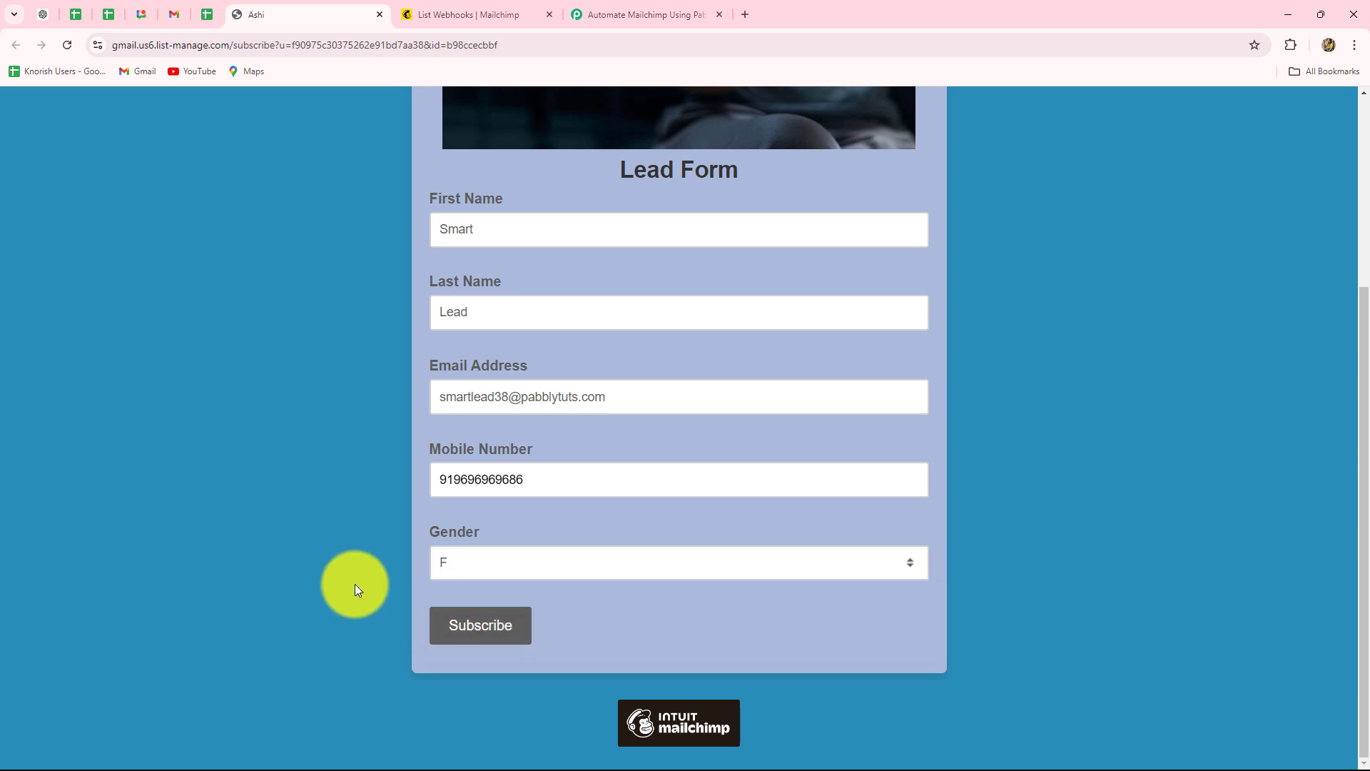
{"action": "left_click", "coordinate": [464, 633]}
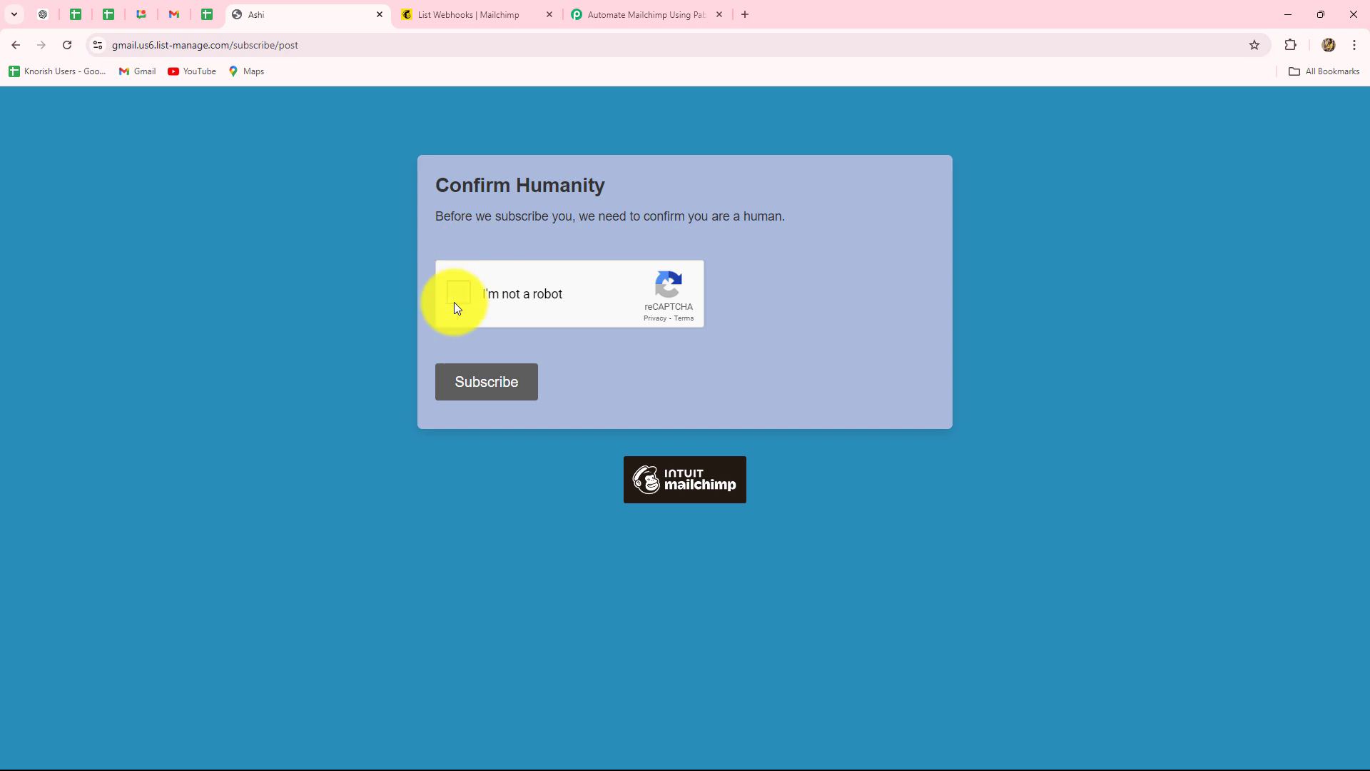
{"action": "left_click", "coordinate": [455, 299]}
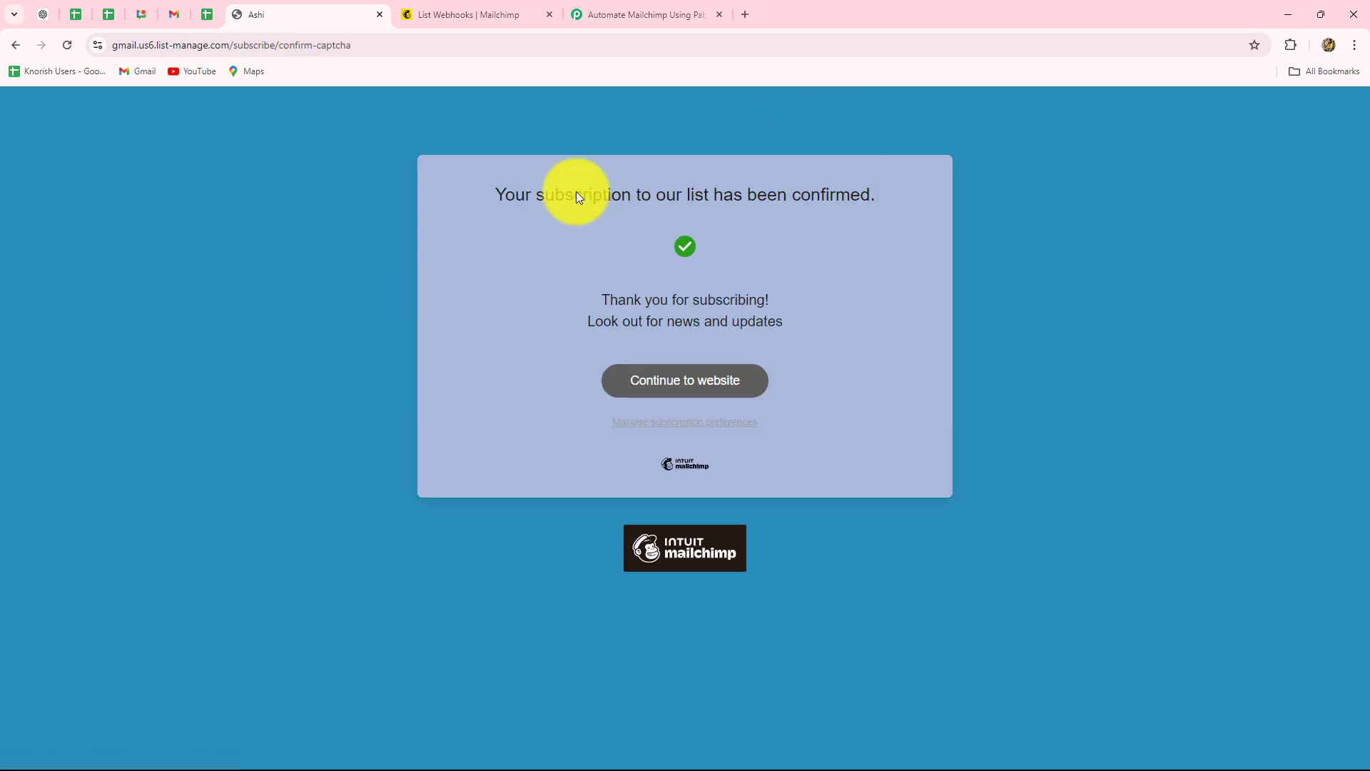
Switch to Pabbly Connect and check the type, fired-at time and web ID in the captured Mailchimp response.
{"action": "left_click", "coordinate": [624, 14]}
{"action": "scroll", "coordinate": [1010, 390], "scroll_direction": "down", "scroll_amount": 3}
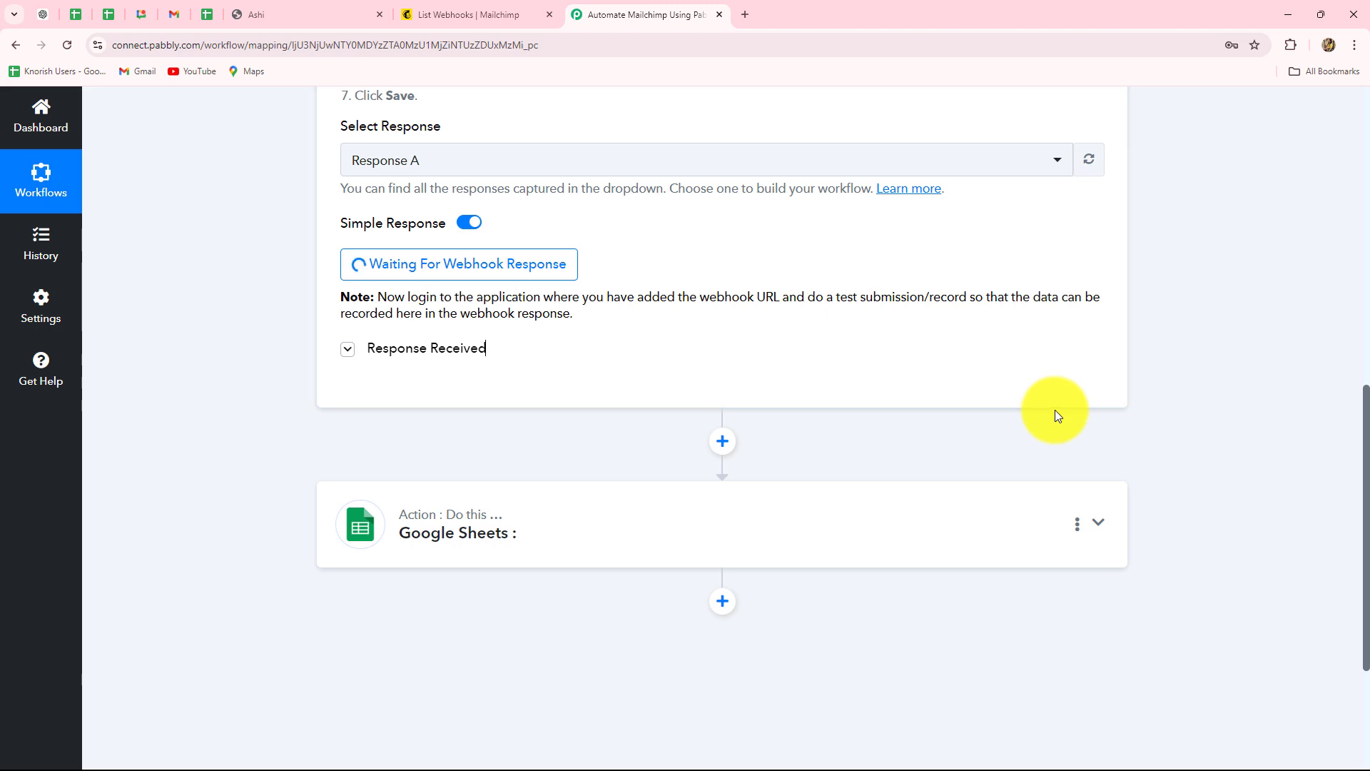
{"action": "scroll", "coordinate": [1058, 380], "scroll_direction": "down", "scroll_amount": 2}
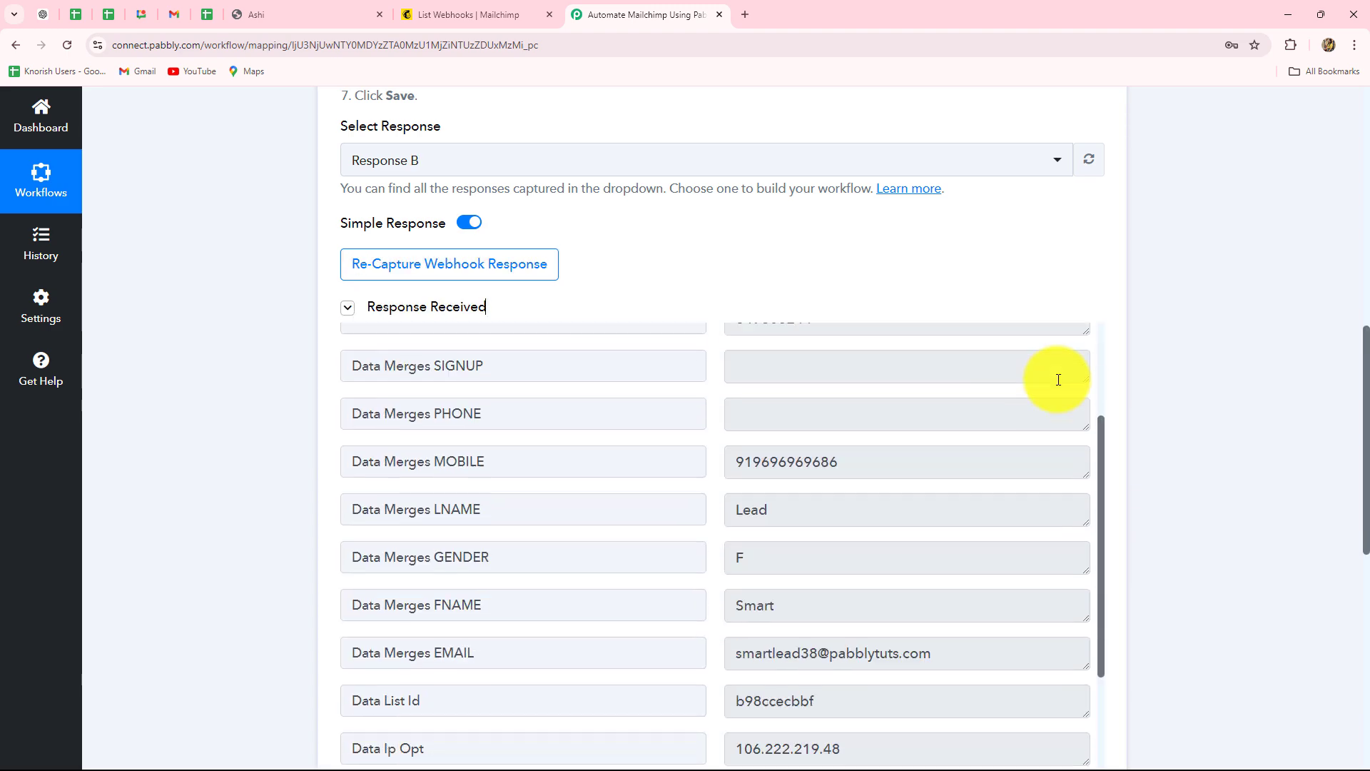
{"action": "scroll", "coordinate": [1058, 379], "scroll_direction": "down", "scroll_amount": 2}
{"action": "scroll", "coordinate": [1055, 458], "scroll_direction": "up", "scroll_amount": 4}
{"action": "scroll", "coordinate": [1300, 468], "scroll_direction": "down", "scroll_amount": 1}
{"action": "left_click", "coordinate": [816, 308]}
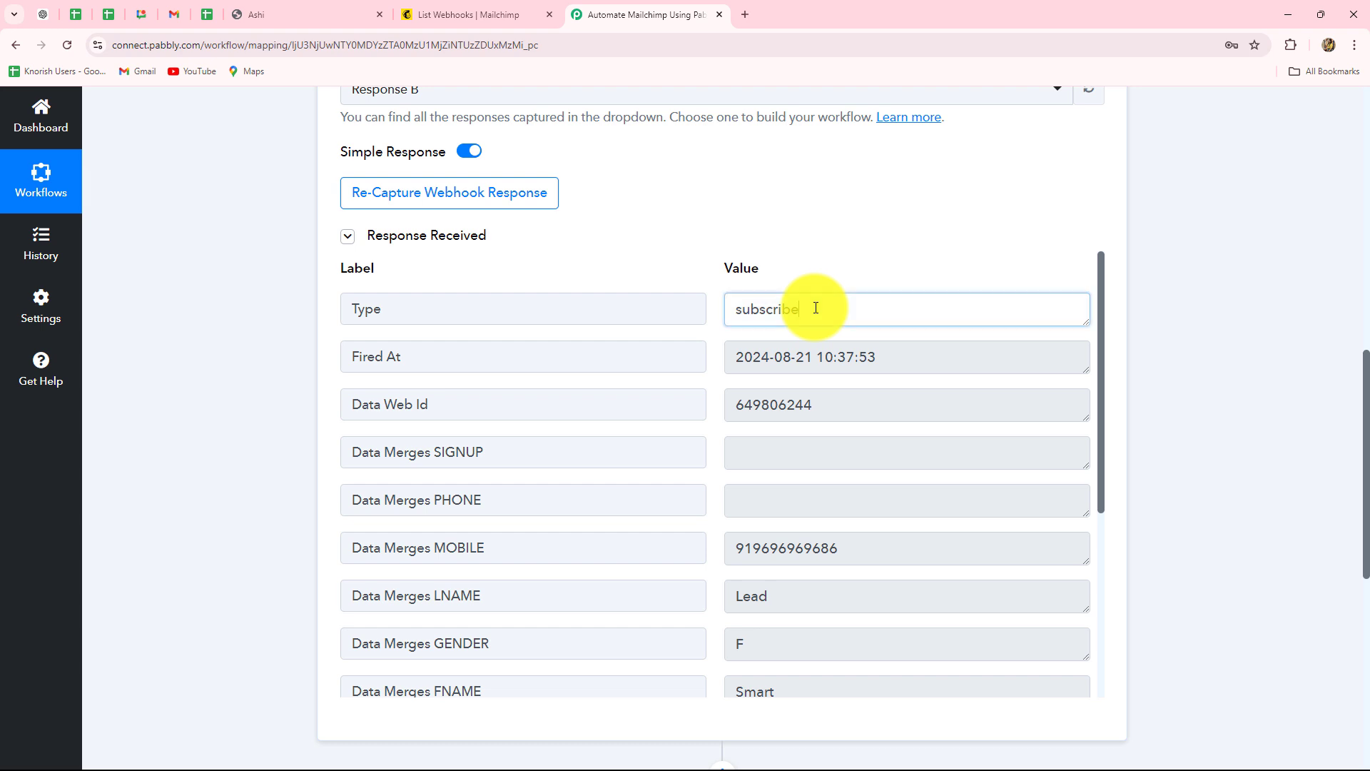
{"action": "double_click", "coordinate": [816, 308]}
{"action": "triple_click", "coordinate": [908, 355]}
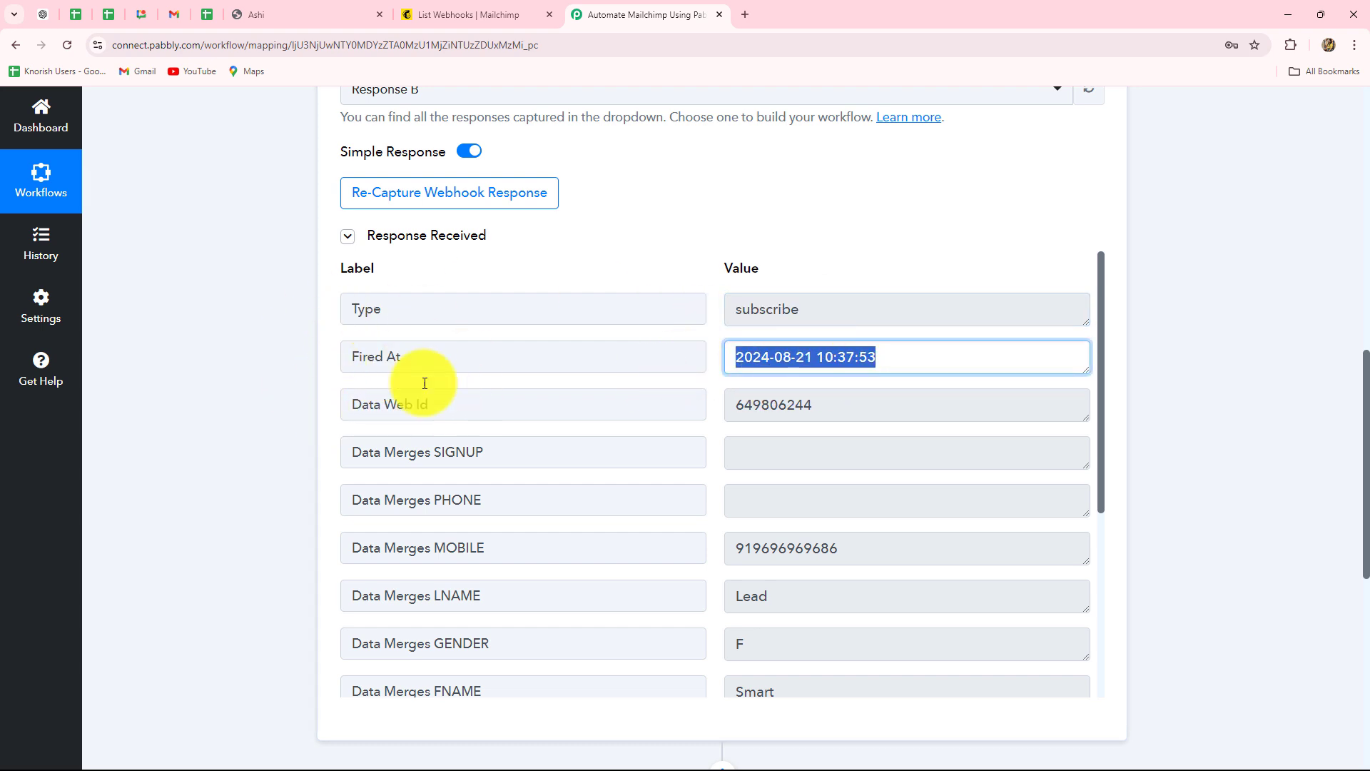
{"action": "double_click", "coordinate": [862, 403]}
Check the subscriber's mobile number, names, gender and email in the captured webhook response.
{"action": "scroll", "coordinate": [920, 438], "scroll_direction": "down", "scroll_amount": 3}
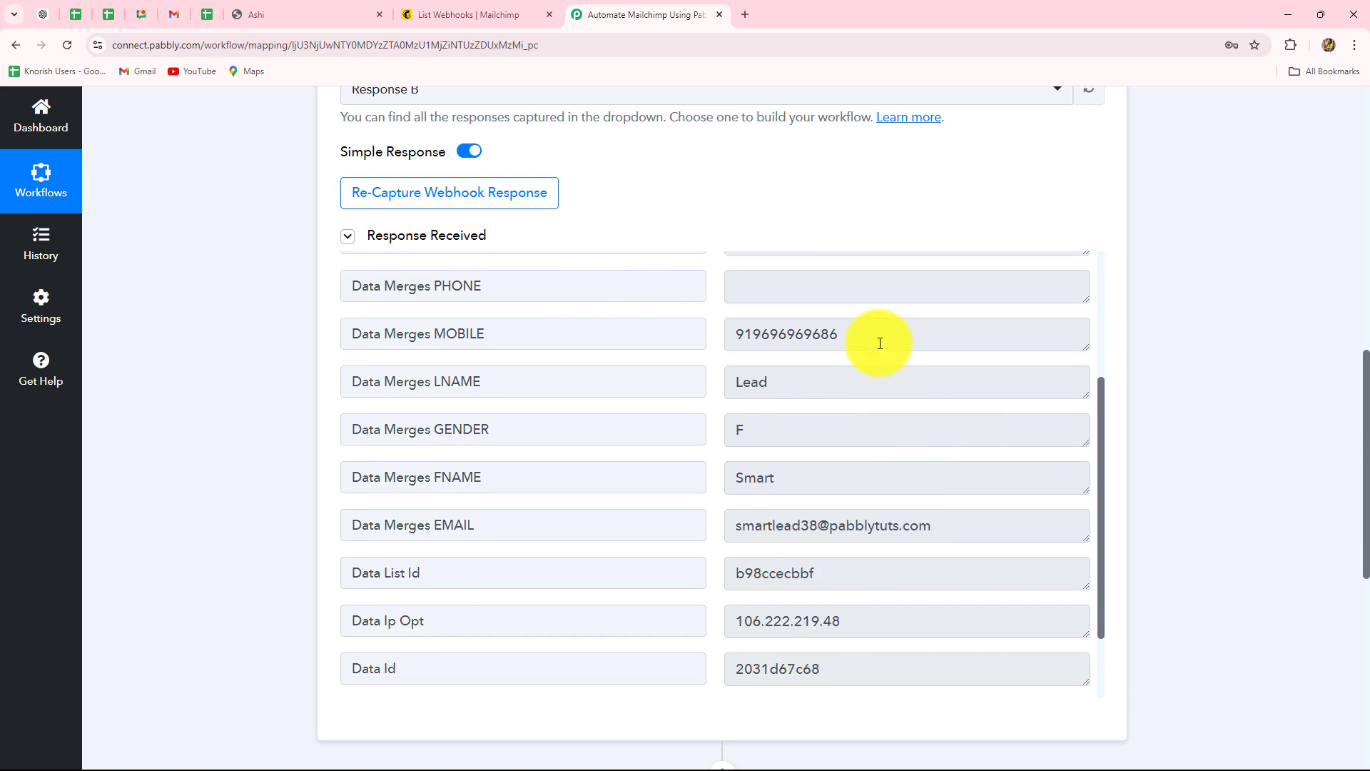
{"action": "double_click", "coordinate": [880, 343]}
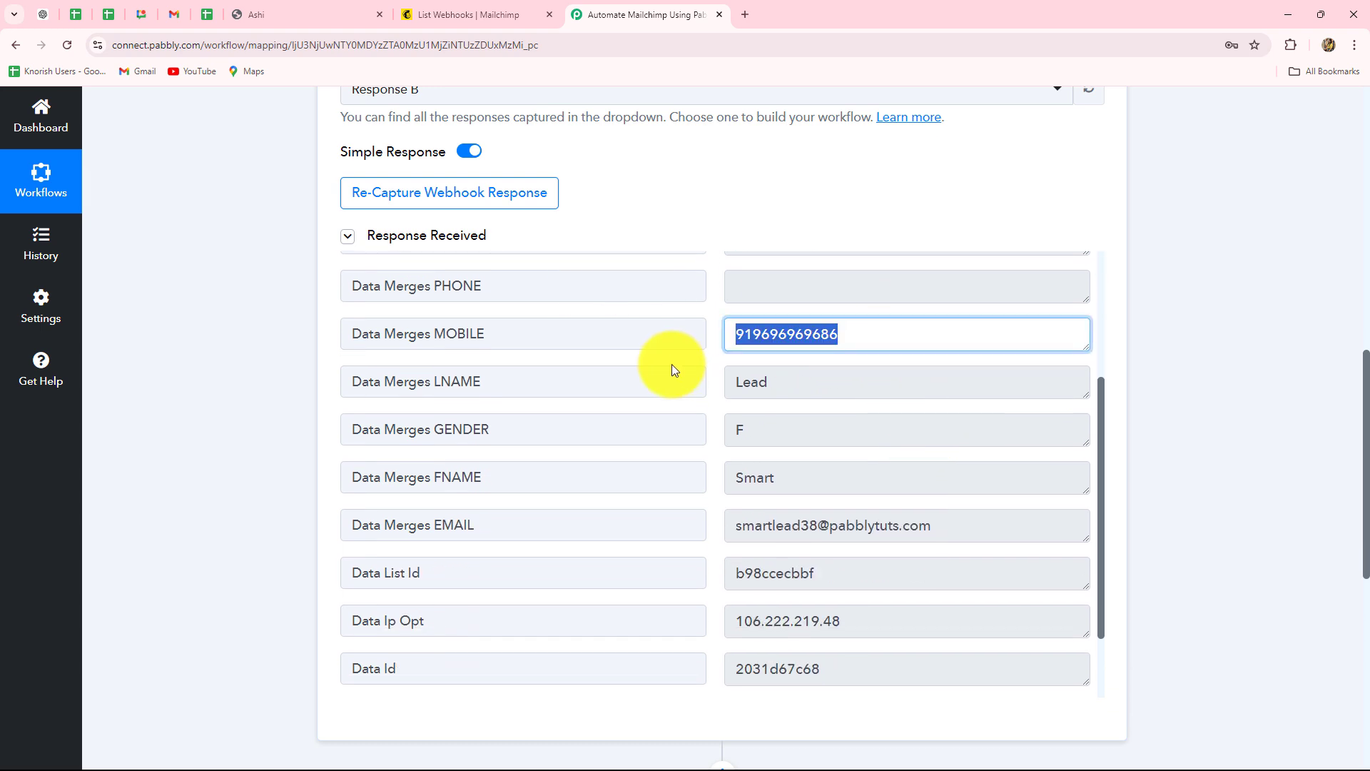
{"action": "double_click", "coordinate": [859, 479]}
{"action": "double_click", "coordinate": [745, 389]}
{"action": "double_click", "coordinate": [790, 431]}
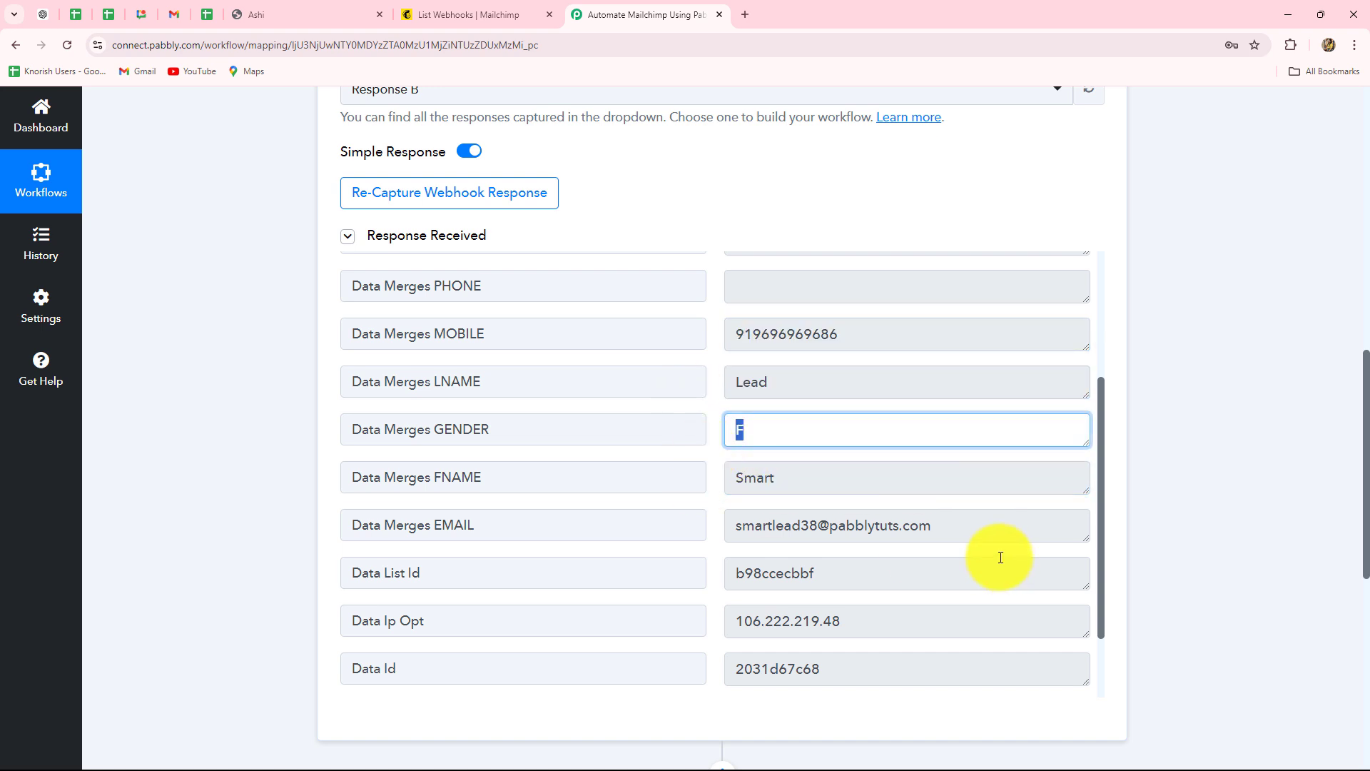
{"action": "double_click", "coordinate": [991, 527]}
{"action": "scroll", "coordinate": [943, 598], "scroll_direction": "down", "scroll_amount": 1}
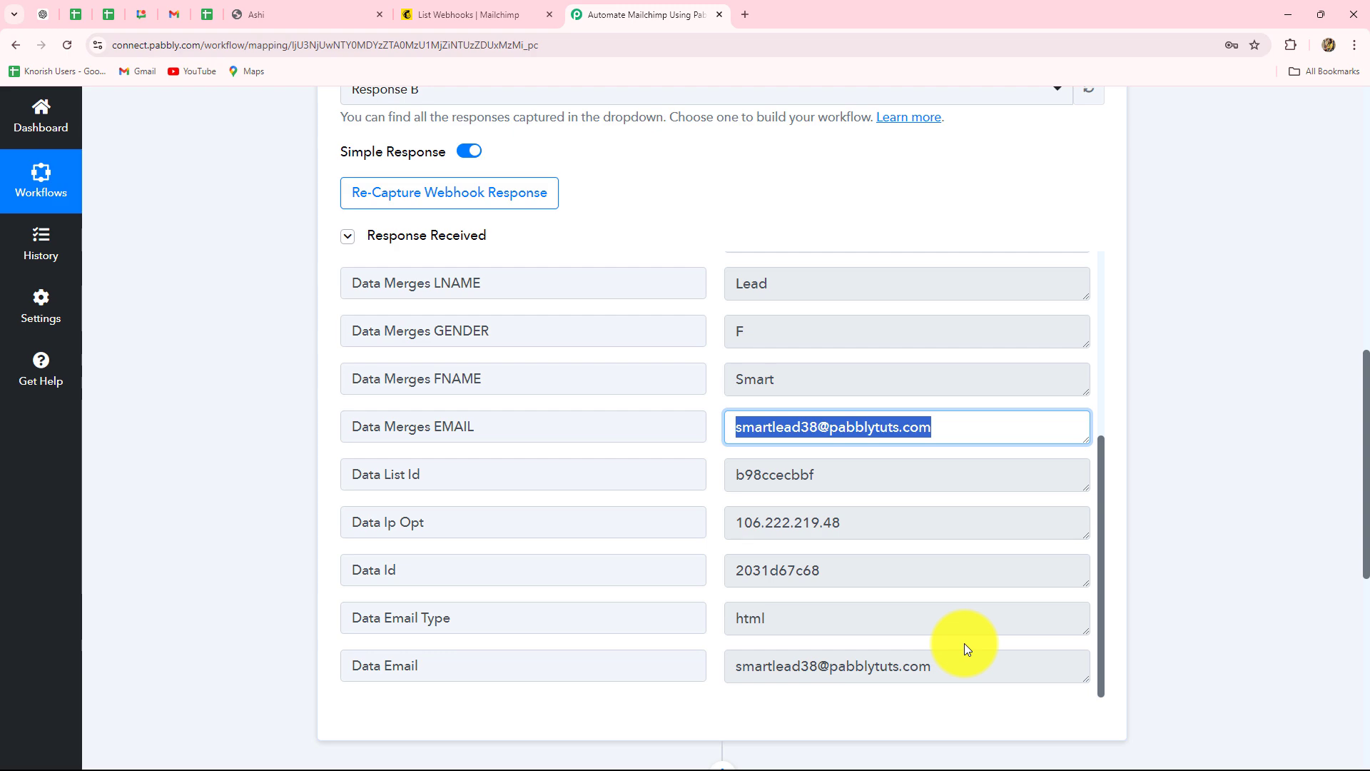
Review the Mailchimp New Subscriber trigger's setup and collapse the trigger step.
{"action": "scroll", "coordinate": [1167, 623], "scroll_direction": "up", "scroll_amount": 7}
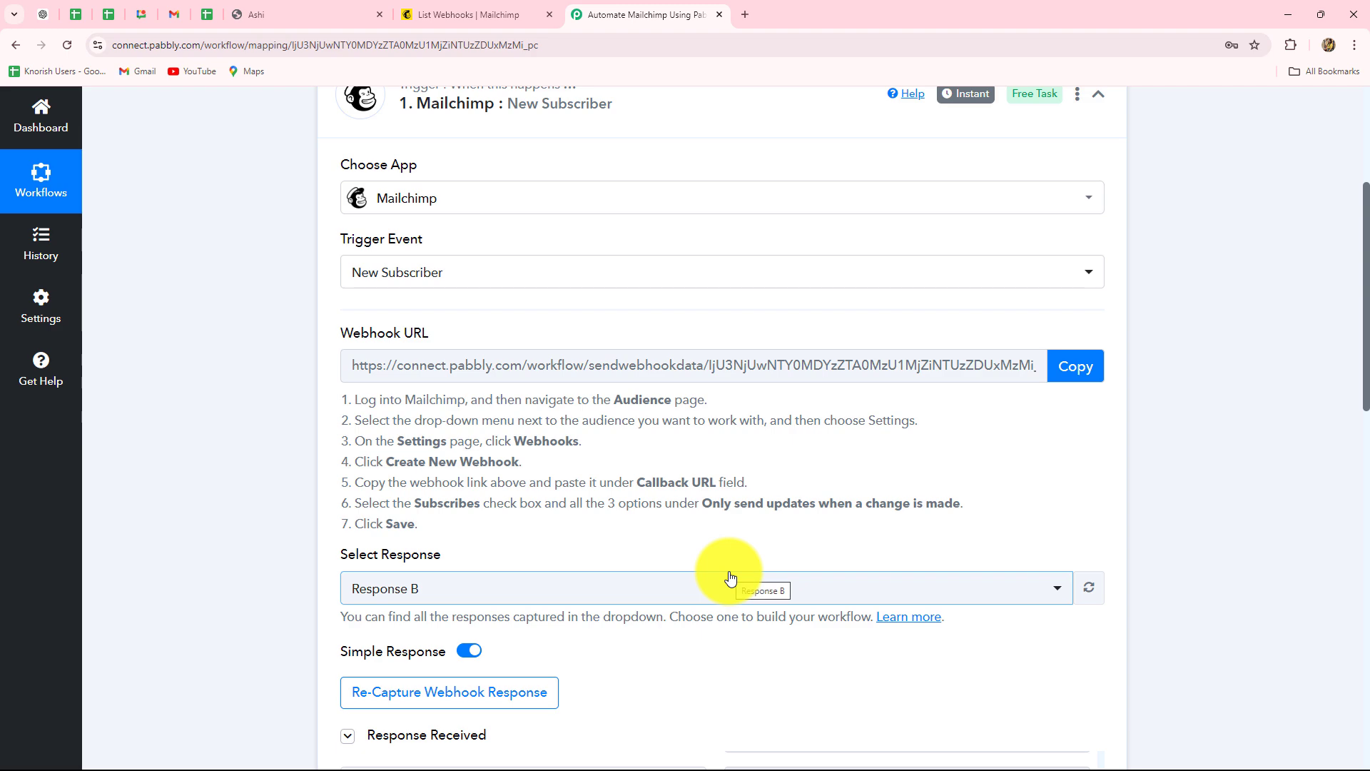
{"action": "scroll", "coordinate": [897, 569], "scroll_direction": "up", "scroll_amount": 3}
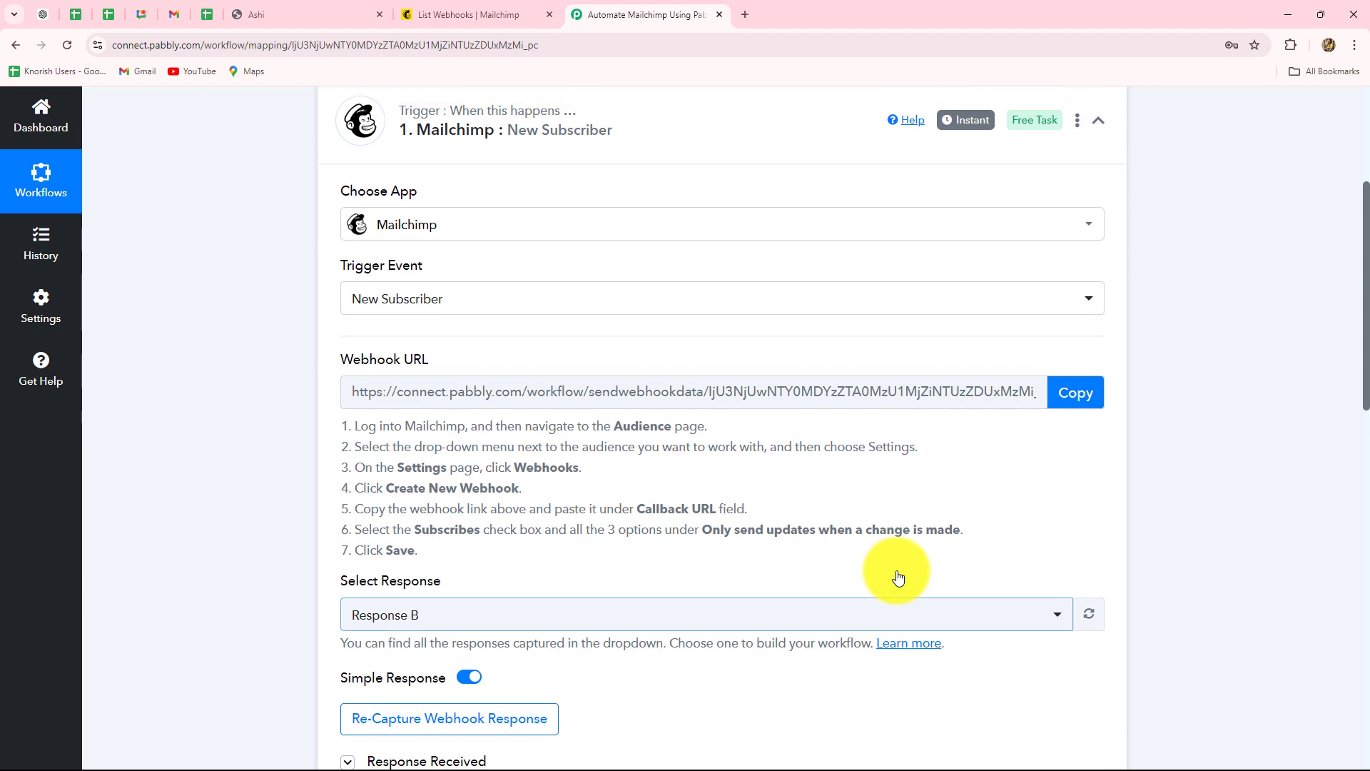
{"action": "scroll", "coordinate": [897, 567], "scroll_direction": "down", "scroll_amount": 4}
{"action": "scroll", "coordinate": [898, 571], "scroll_direction": "up", "scroll_amount": 3}
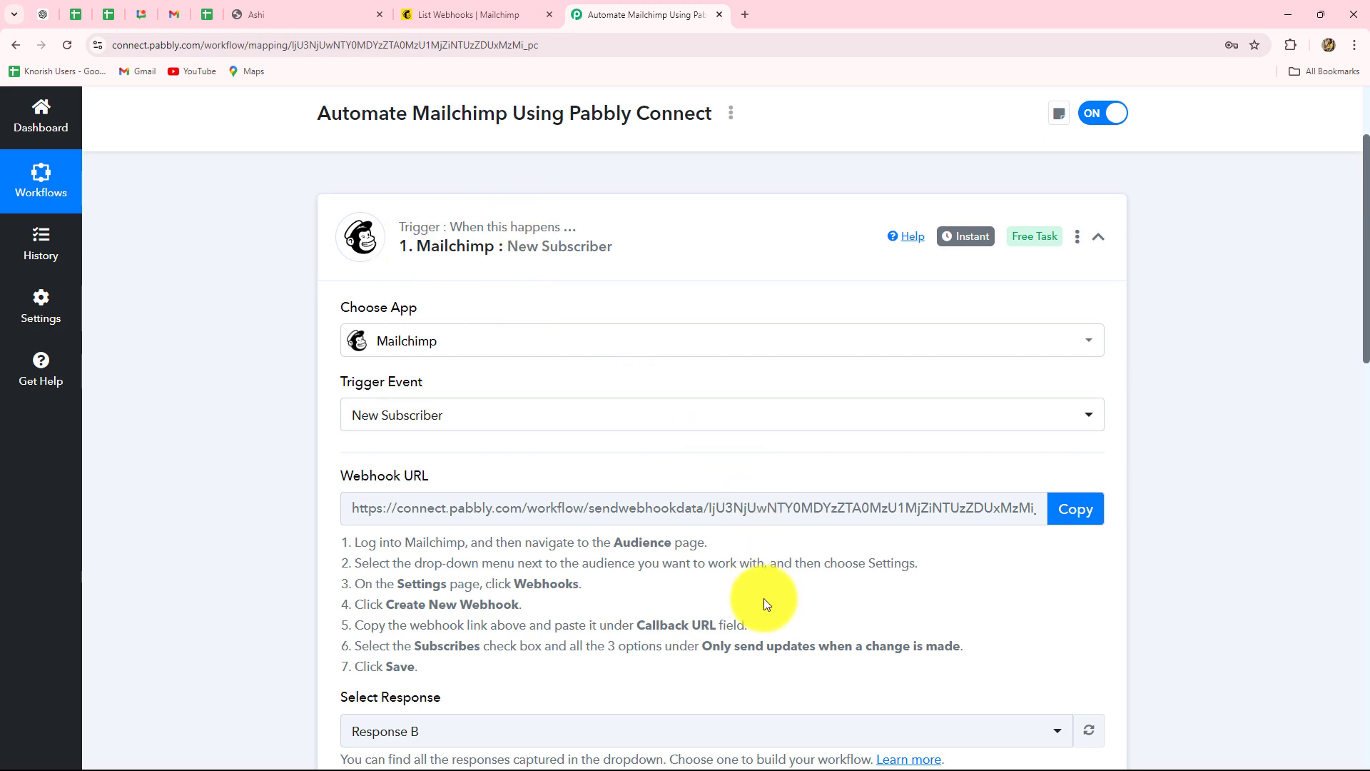
{"action": "scroll", "coordinate": [764, 598], "scroll_direction": "down", "scroll_amount": 3}
{"action": "scroll", "coordinate": [867, 475], "scroll_direction": "up", "scroll_amount": 2}
{"action": "scroll", "coordinate": [867, 475], "scroll_direction": "up", "scroll_amount": 1}
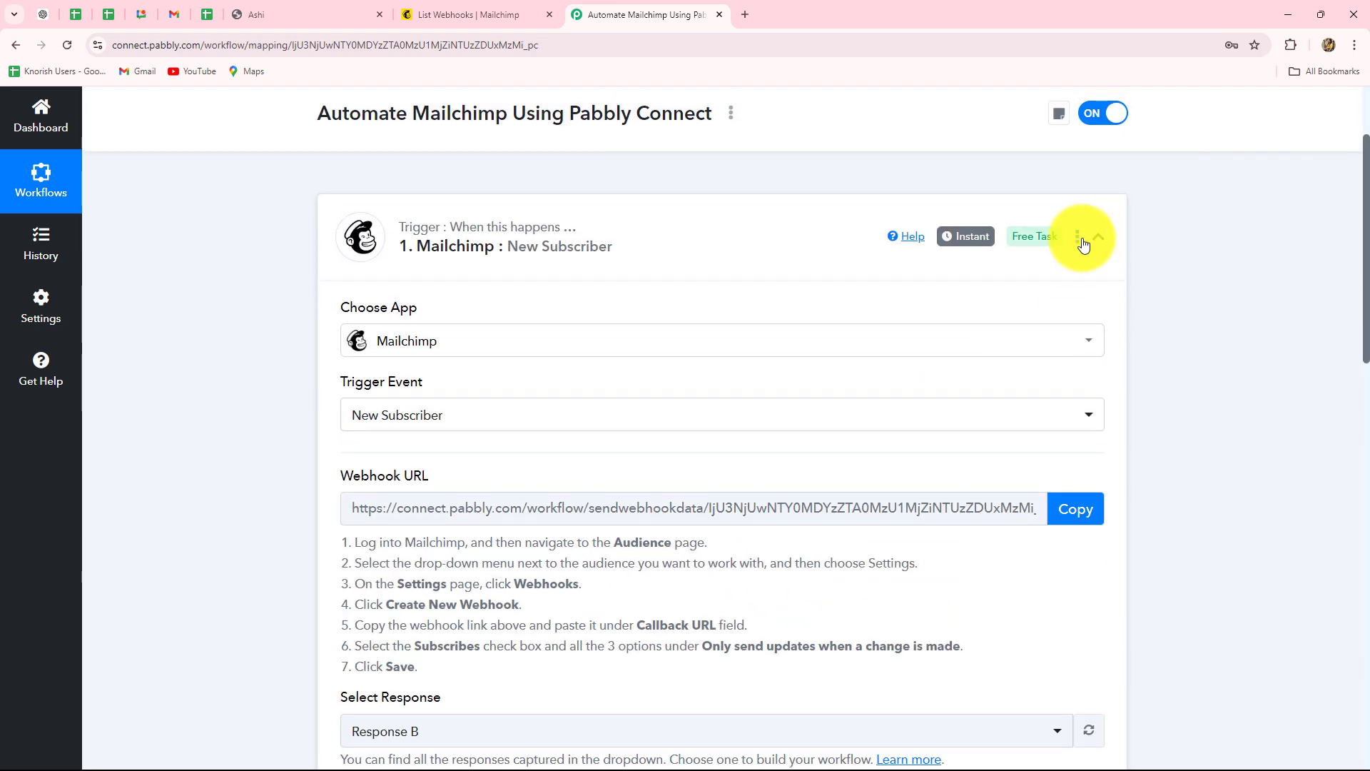
{"action": "left_click", "coordinate": [1097, 243]}
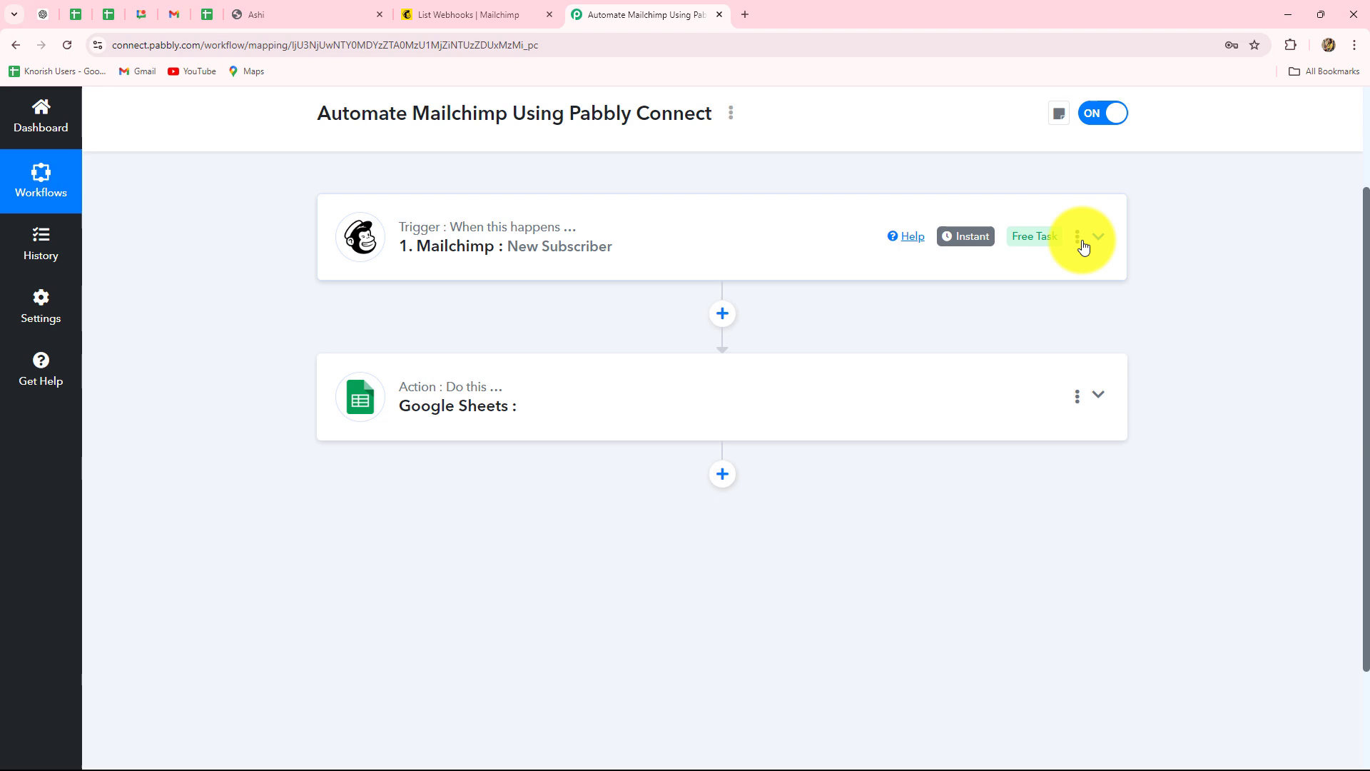
Reopen the Mailchimp trigger, review its settings and captured response again, and collapse it.
{"action": "left_click", "coordinate": [514, 239]}
{"action": "scroll", "coordinate": [327, 414], "scroll_direction": "down", "scroll_amount": 5}
{"action": "scroll", "coordinate": [327, 414], "scroll_direction": "down", "scroll_amount": 4}
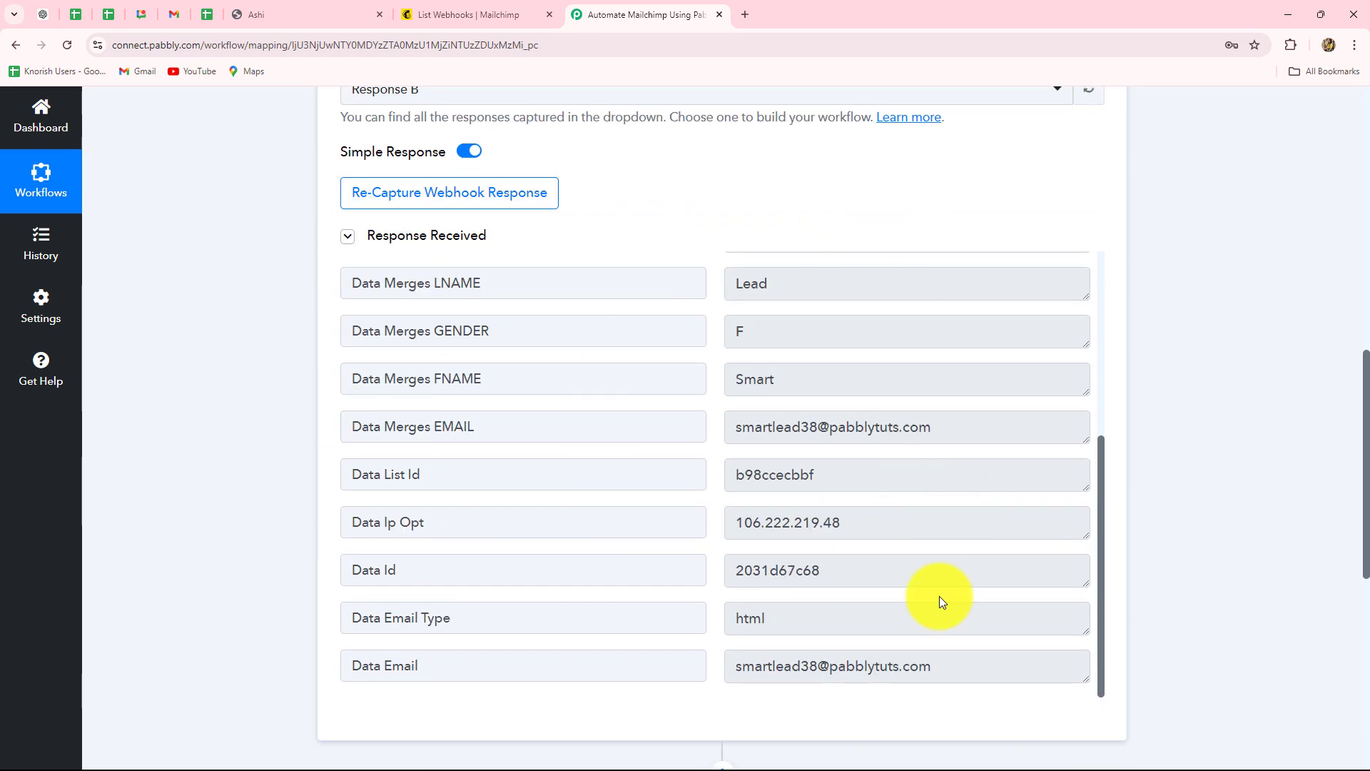
{"action": "scroll", "coordinate": [1236, 565], "scroll_direction": "up", "scroll_amount": 3}
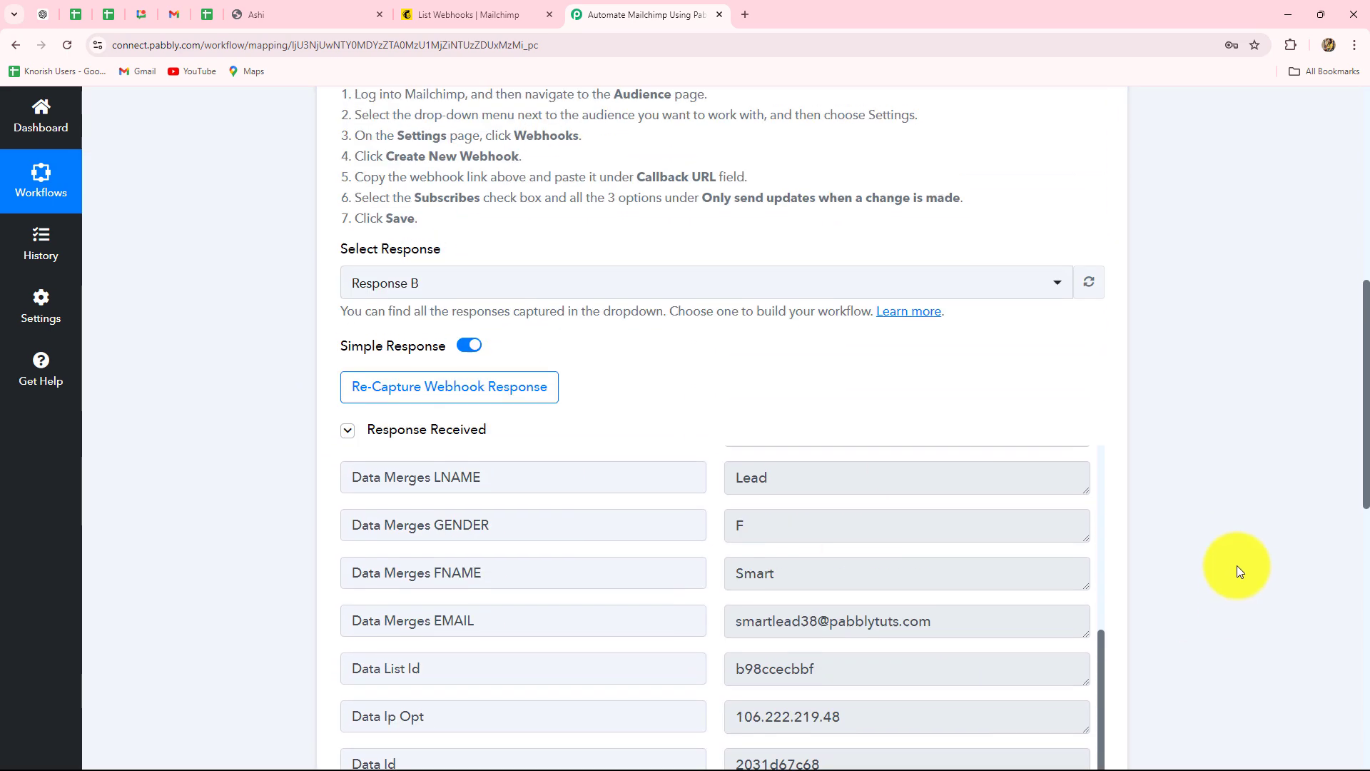
{"action": "scroll", "coordinate": [1236, 565], "scroll_direction": "down", "scroll_amount": 9}
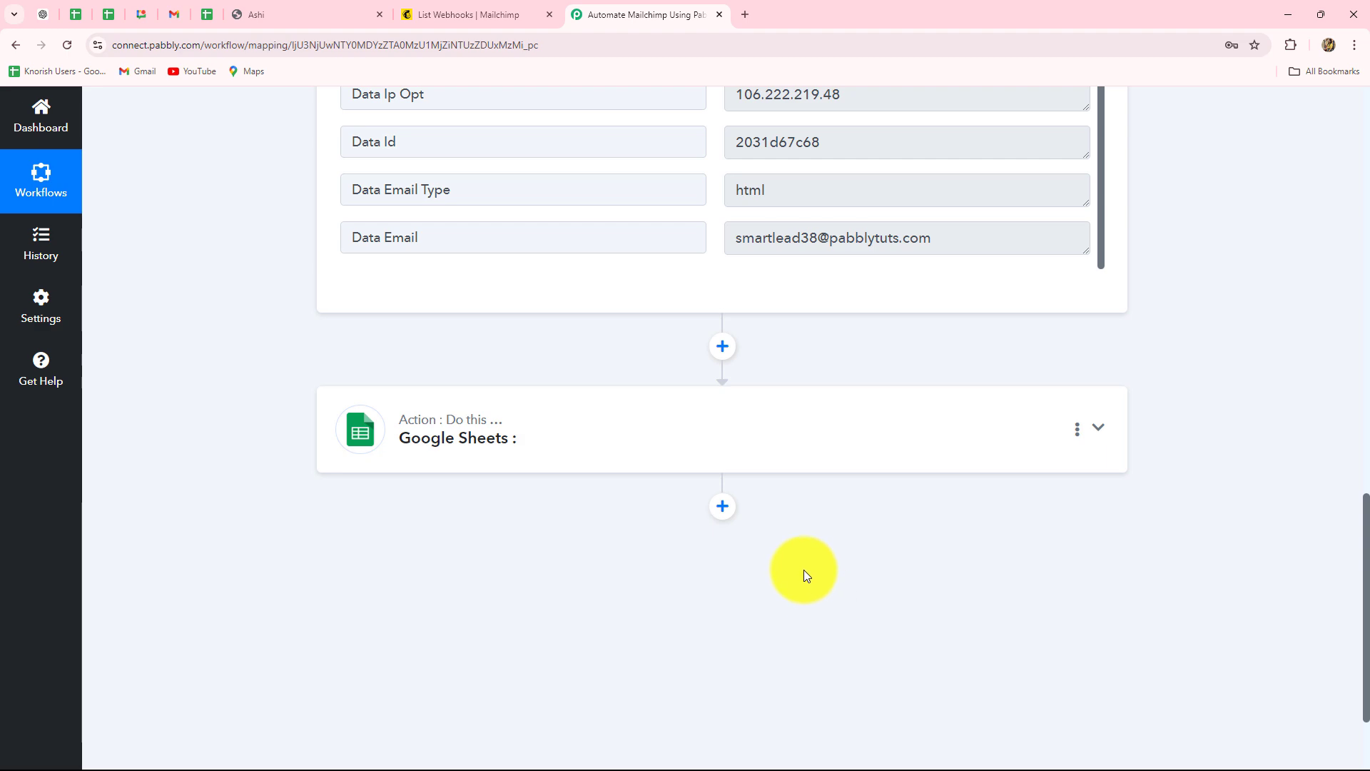
{"action": "scroll", "coordinate": [928, 546], "scroll_direction": "up", "scroll_amount": 15}
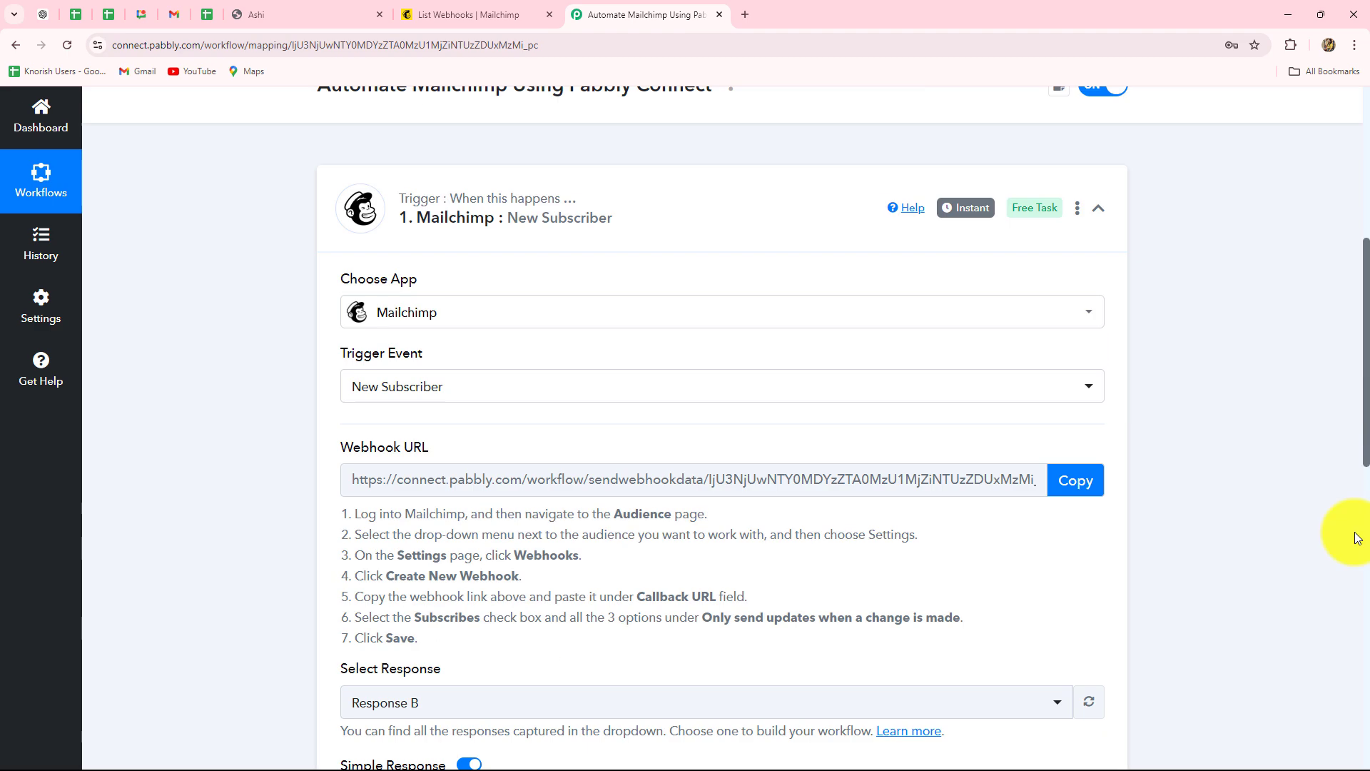
{"action": "scroll", "coordinate": [1356, 539], "scroll_direction": "up", "scroll_amount": 2}
{"action": "left_click", "coordinate": [1098, 308]}
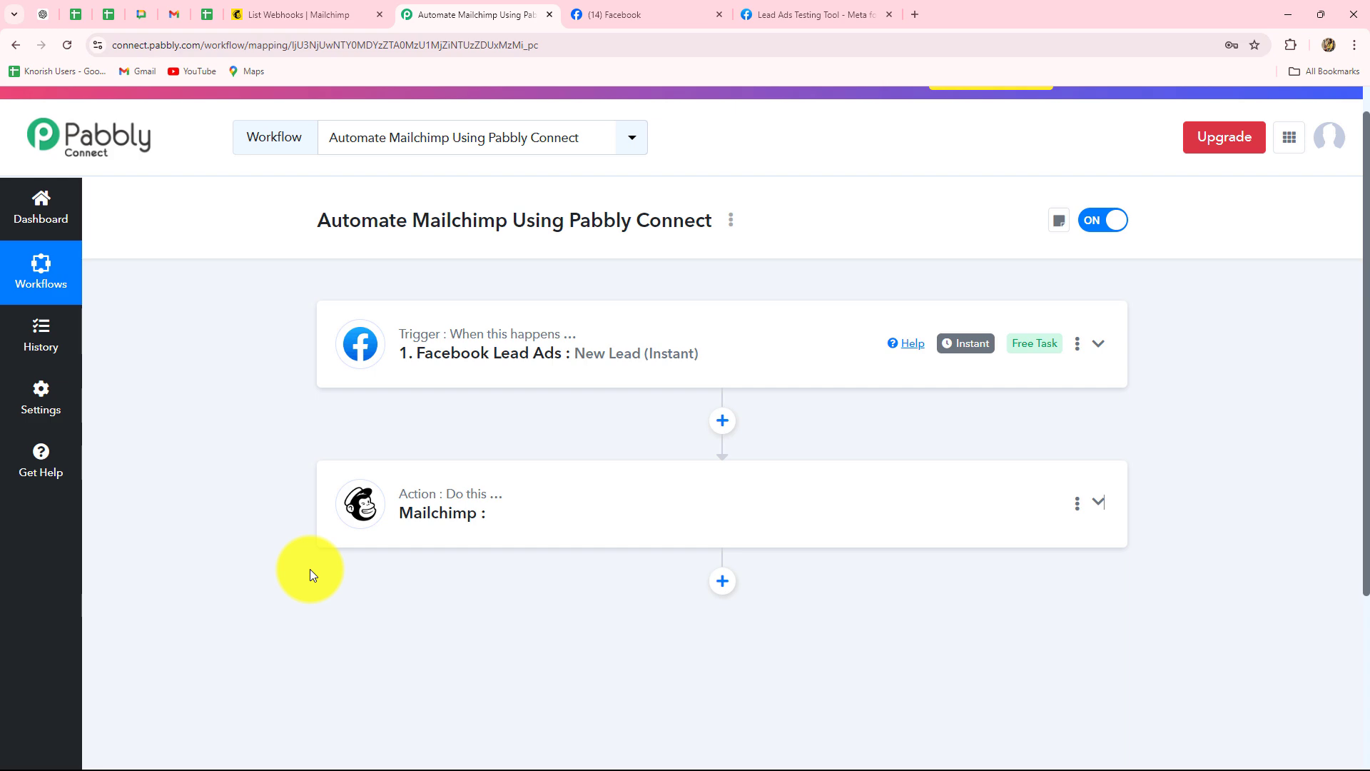
Look over the Prime Properties page on Facebook and the configured webhooks in Mailchimp.
{"action": "left_click", "coordinate": [599, 16]}
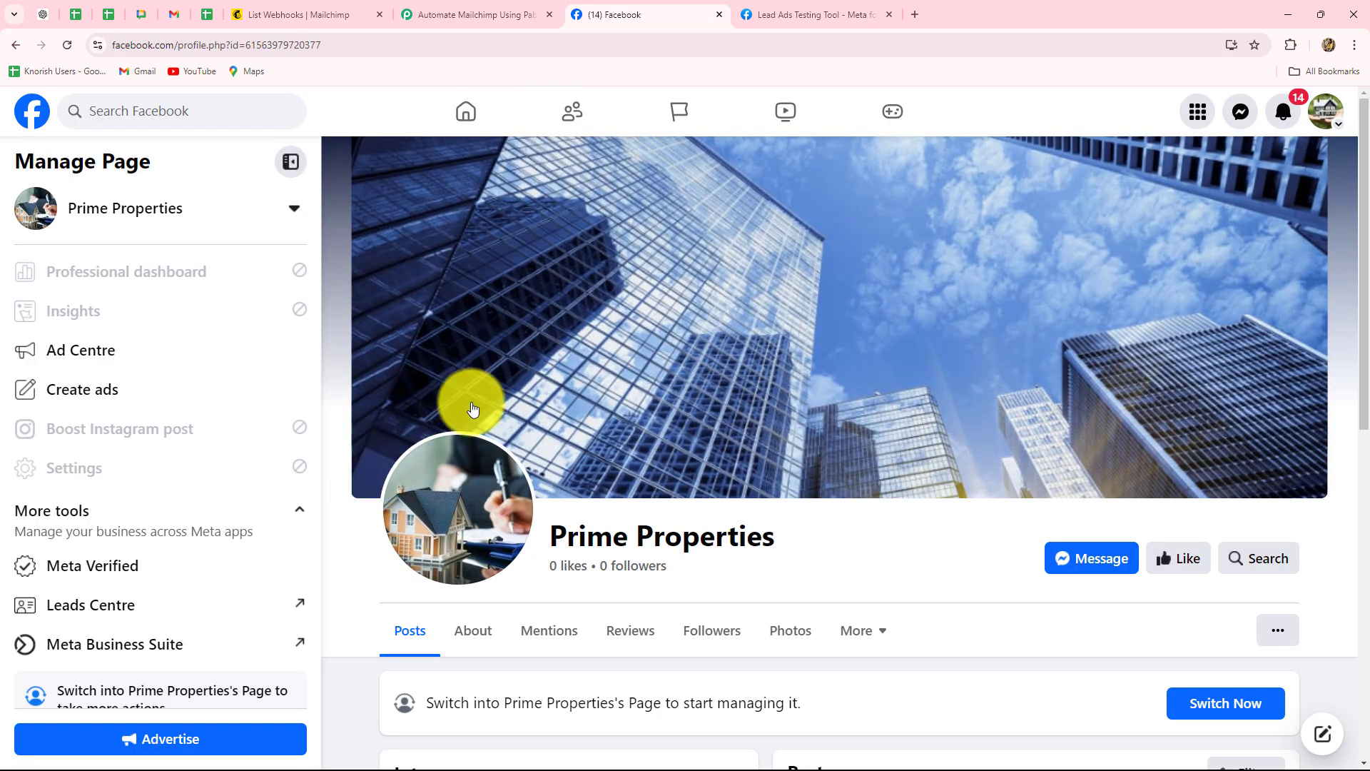
{"action": "scroll", "coordinate": [637, 400], "scroll_direction": "down", "scroll_amount": 3}
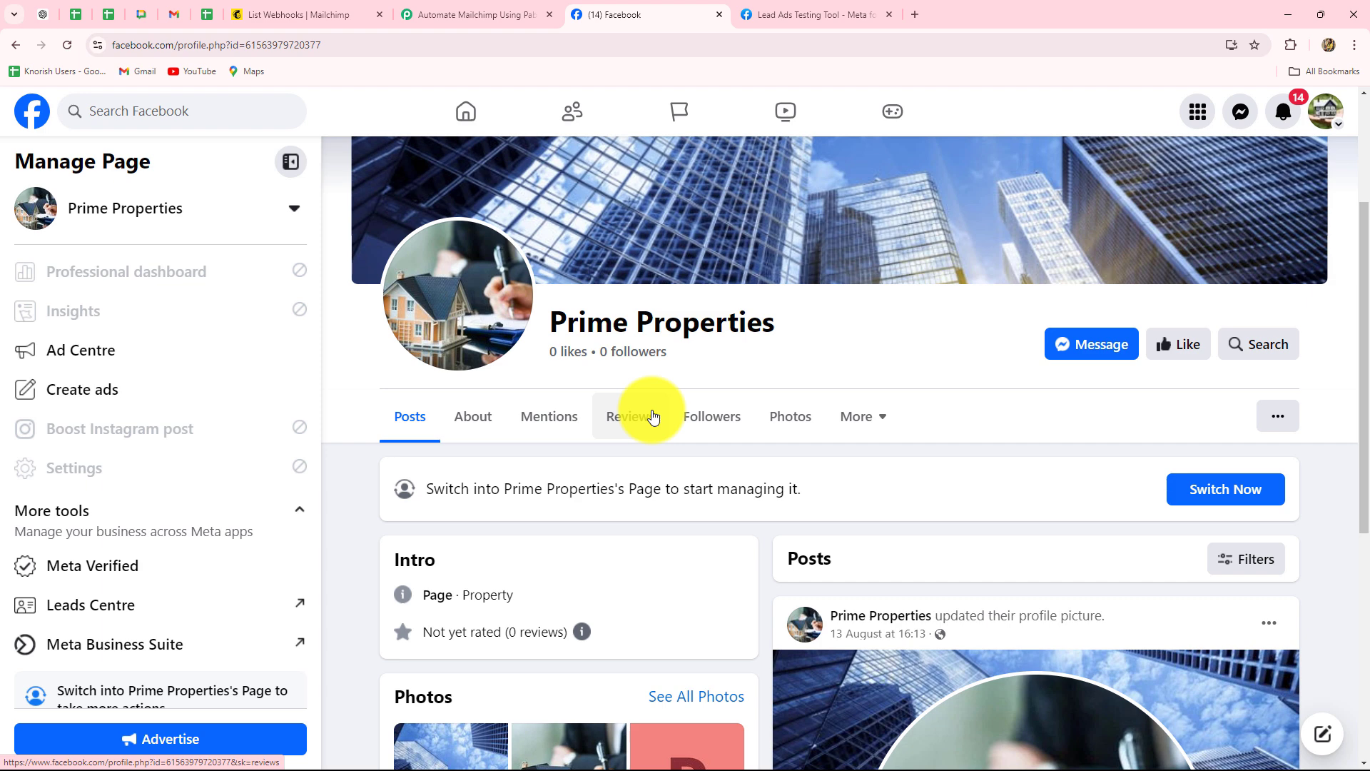
{"action": "left_click", "coordinate": [243, 13]}
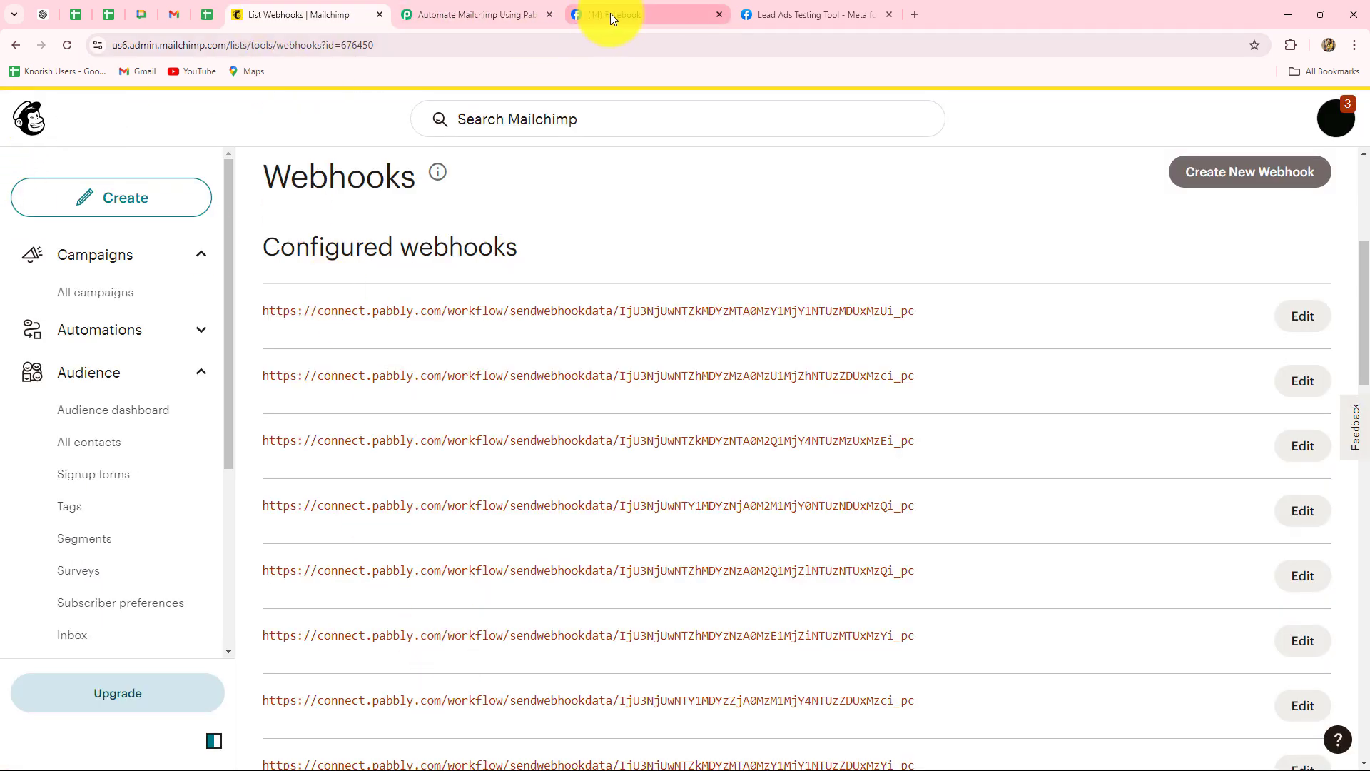
Review the property type, email, full name and phone number in the Facebook Lead Ads trigger's captured response in Pabbly Connect.
{"action": "left_click", "coordinate": [505, 11]}
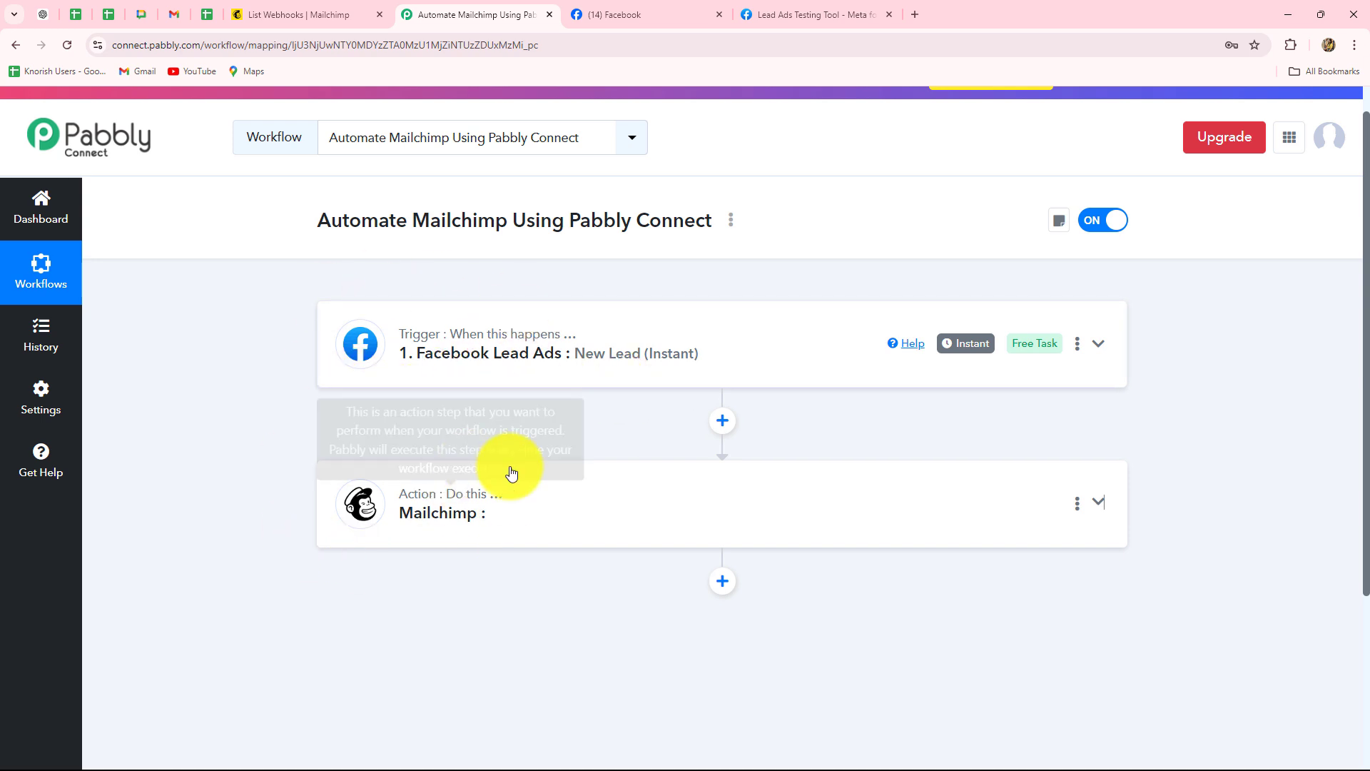
{"action": "left_click", "coordinate": [508, 345]}
{"action": "scroll", "coordinate": [1359, 353], "scroll_direction": "down", "scroll_amount": 3}
{"action": "scroll", "coordinate": [1290, 413], "scroll_direction": "down", "scroll_amount": 10}
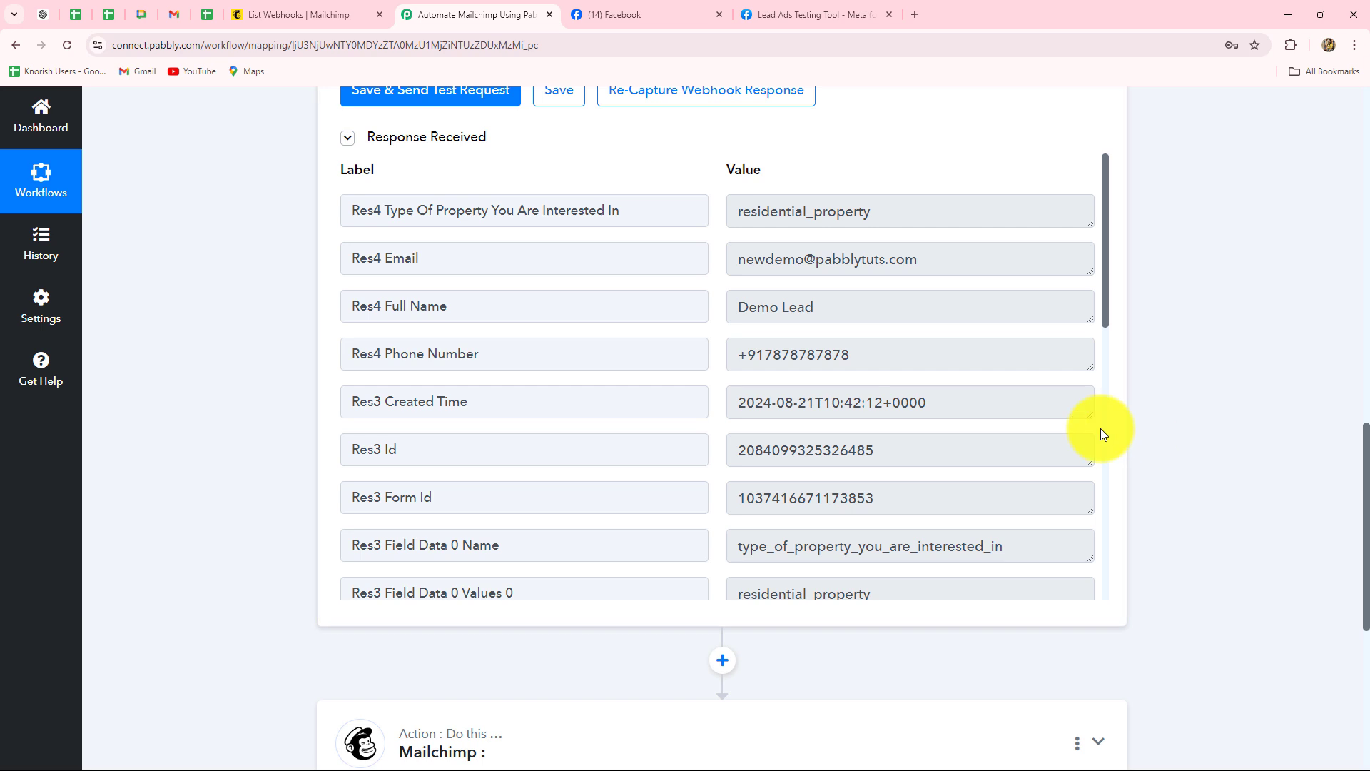
{"action": "left_click", "coordinate": [903, 208]}
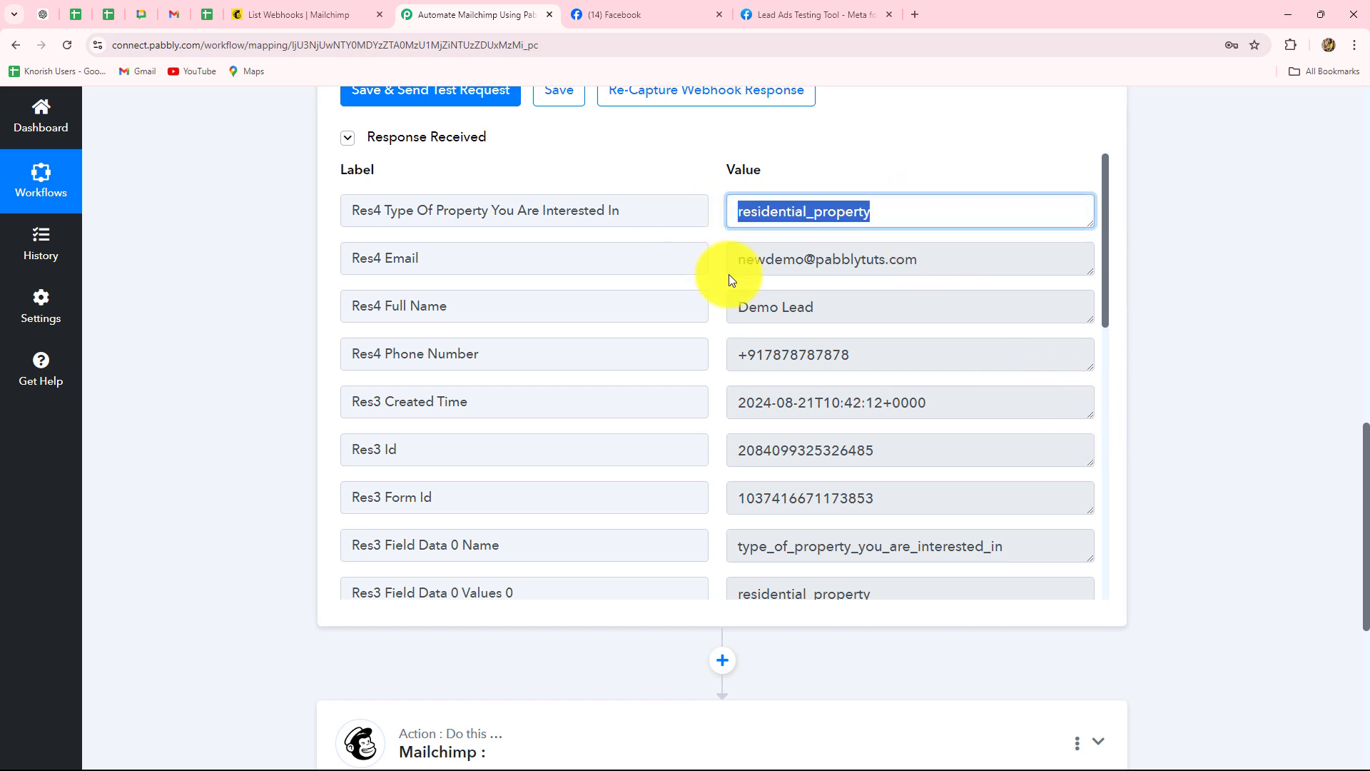
{"action": "left_click", "coordinate": [957, 257]}
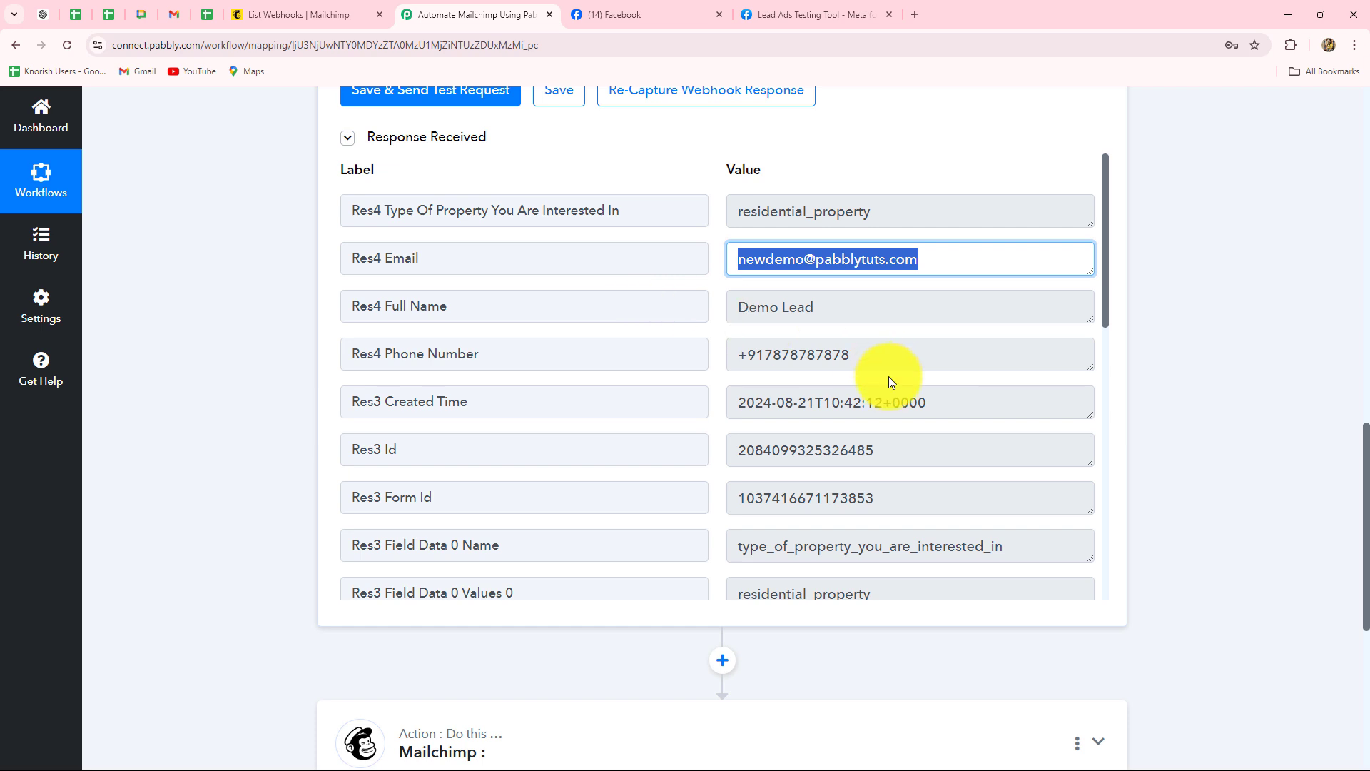
{"action": "left_click", "coordinate": [866, 308]}
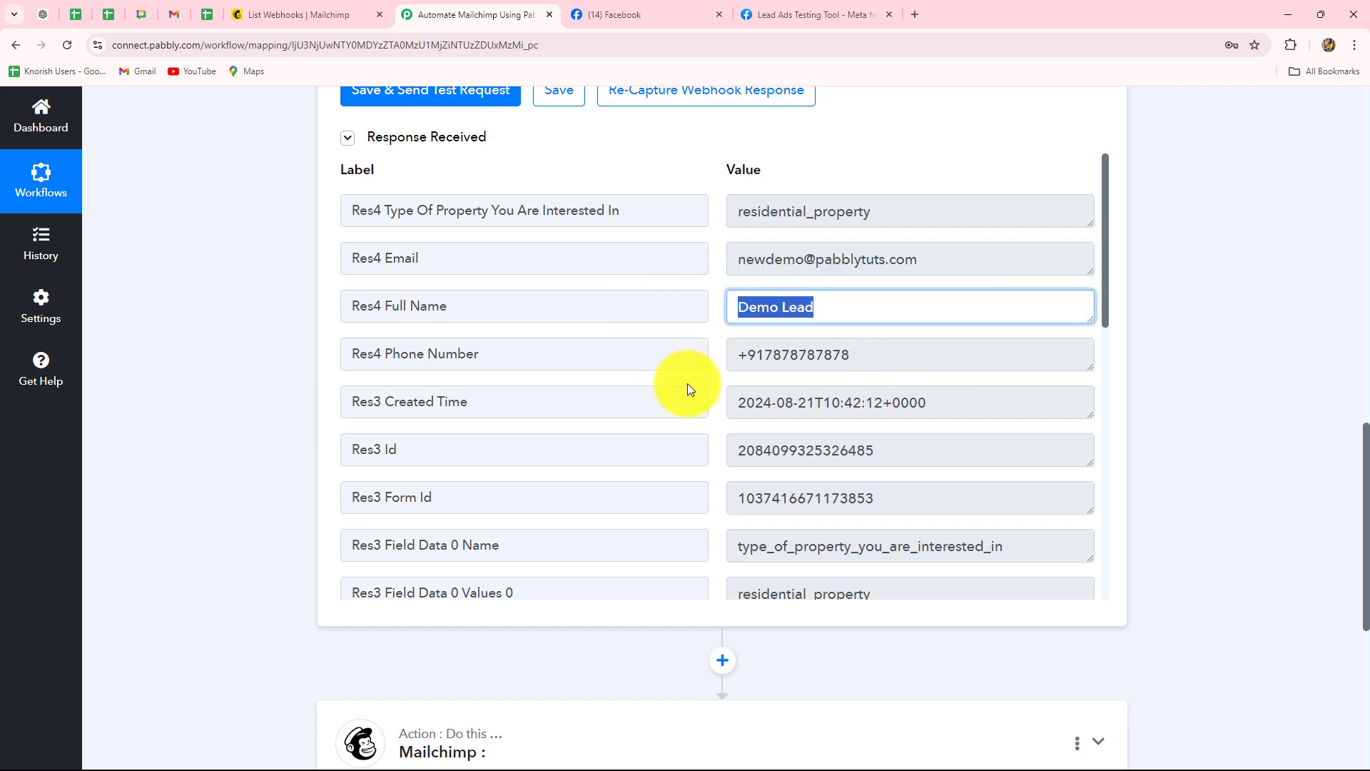
{"action": "left_click", "coordinate": [877, 355]}
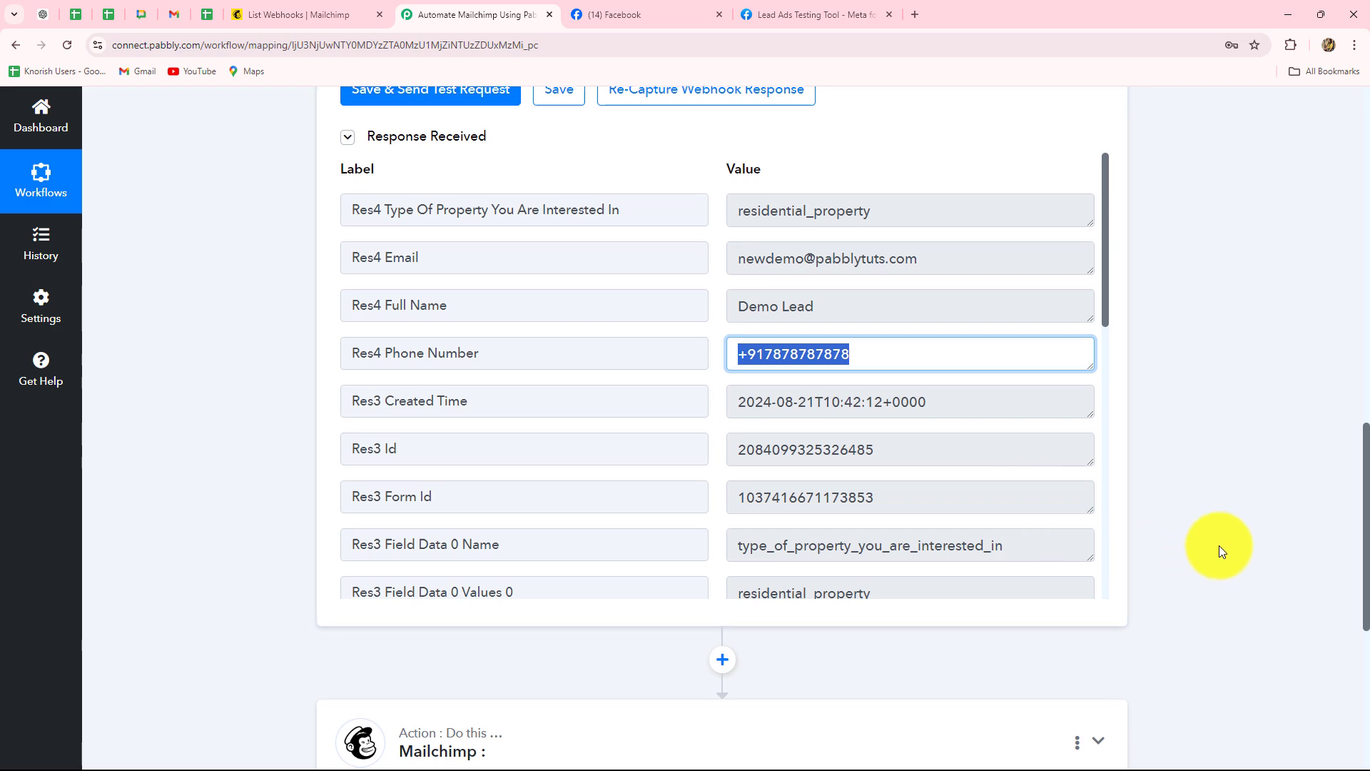
Set the Mailchimp action event to Add New Member with Custom Fields and start connecting a Mailchimp account.
{"action": "left_click", "coordinate": [443, 752]}
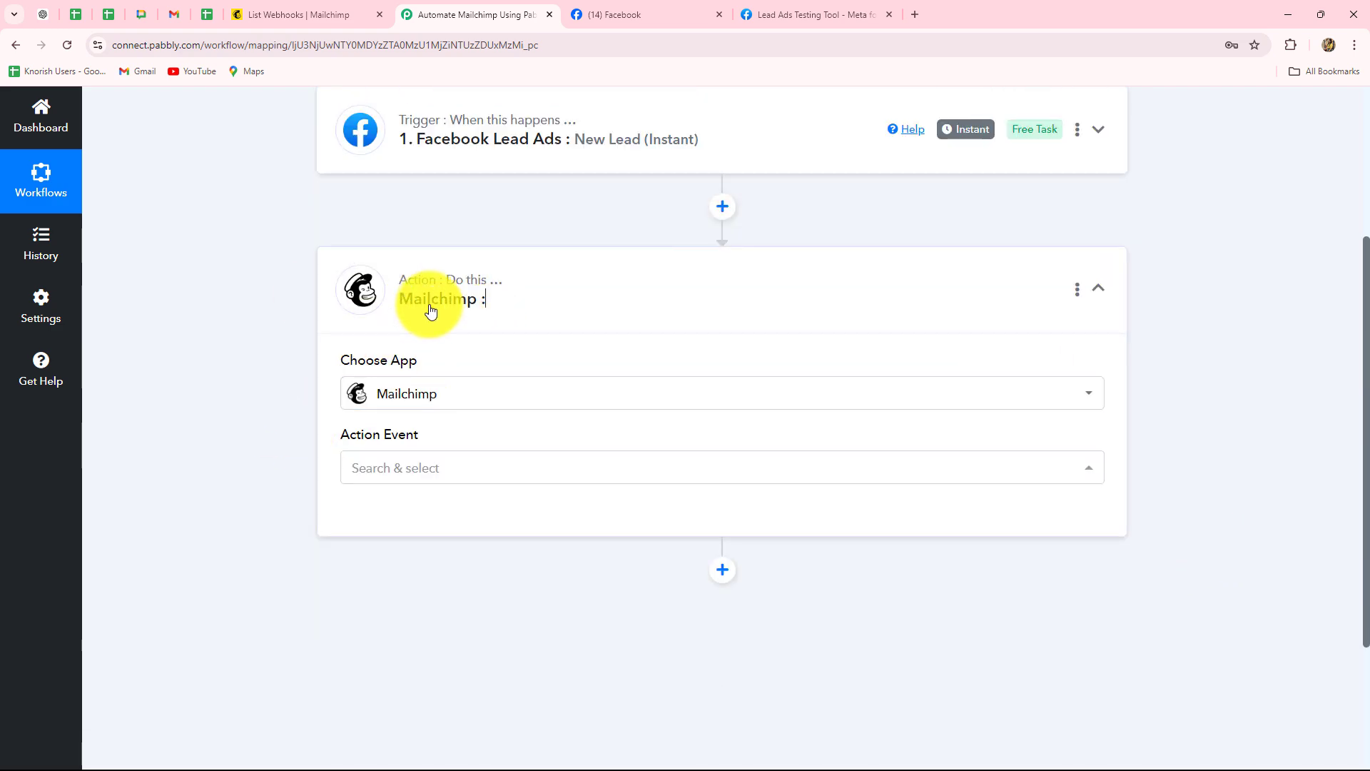
{"action": "left_click", "coordinate": [408, 474]}
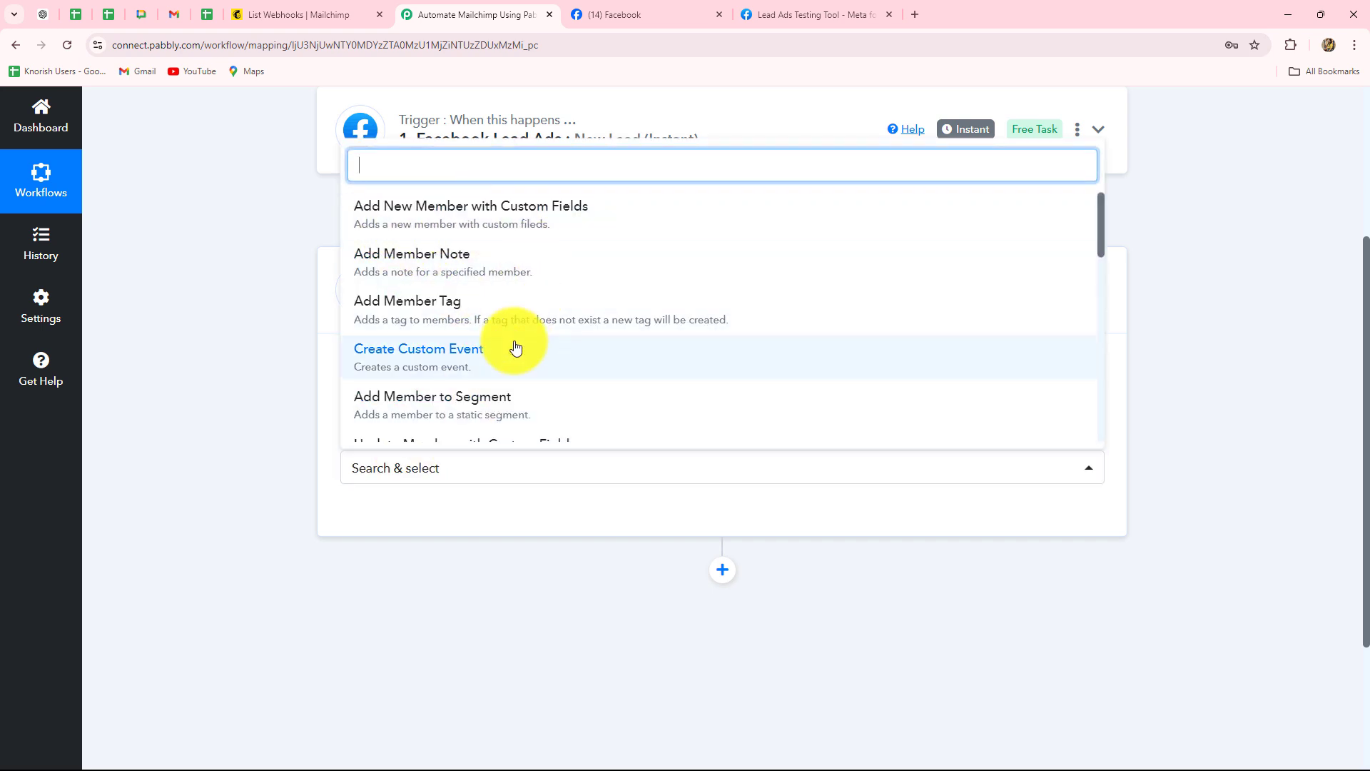
{"action": "scroll", "coordinate": [422, 217], "scroll_direction": "up", "scroll_amount": 1}
{"action": "left_click", "coordinate": [421, 219]}
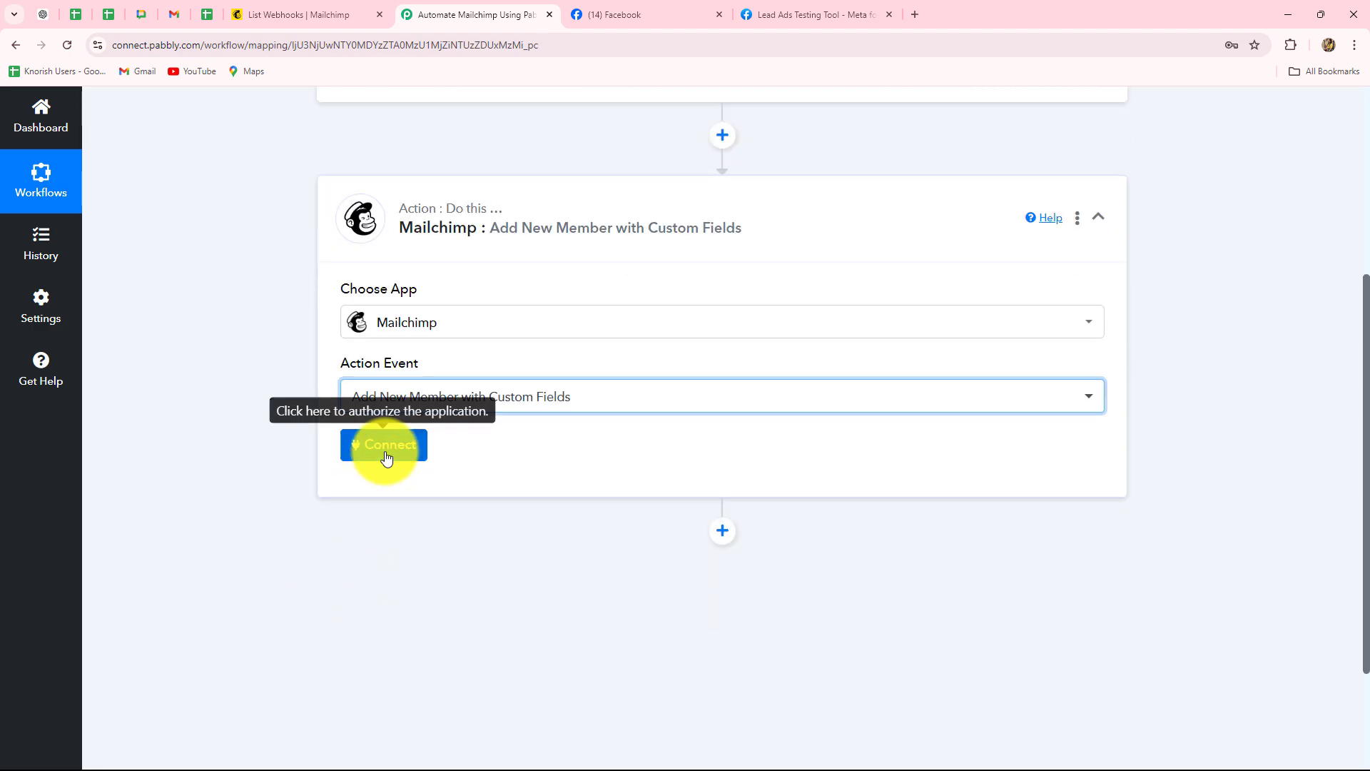
{"action": "left_click", "coordinate": [387, 453]}
Copy the data center us6 from the Mailchimp account URL into the new connection's Data Center setting.
{"action": "scroll", "coordinate": [780, 517], "scroll_direction": "down", "scroll_amount": 1}
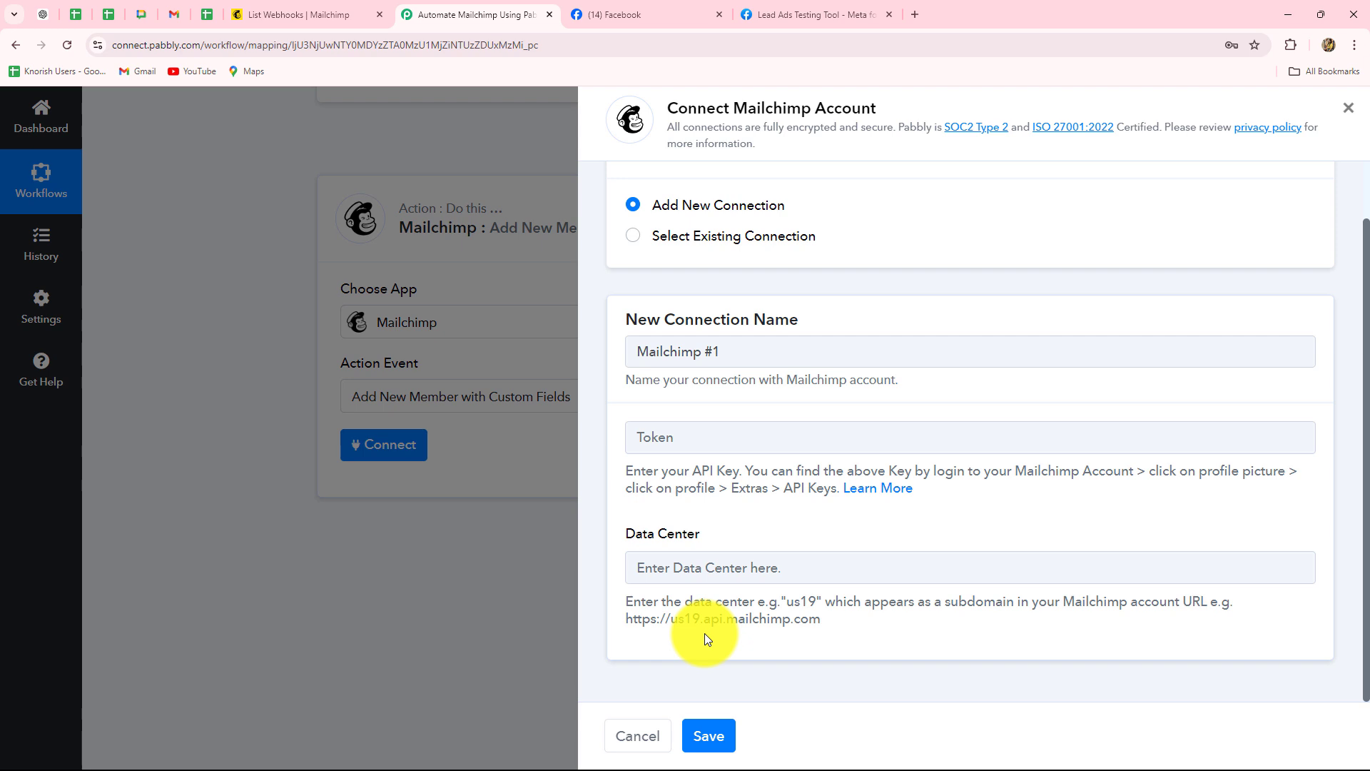
{"action": "left_click_drag", "start_coordinate": [820, 619], "coordinate": [627, 619]}
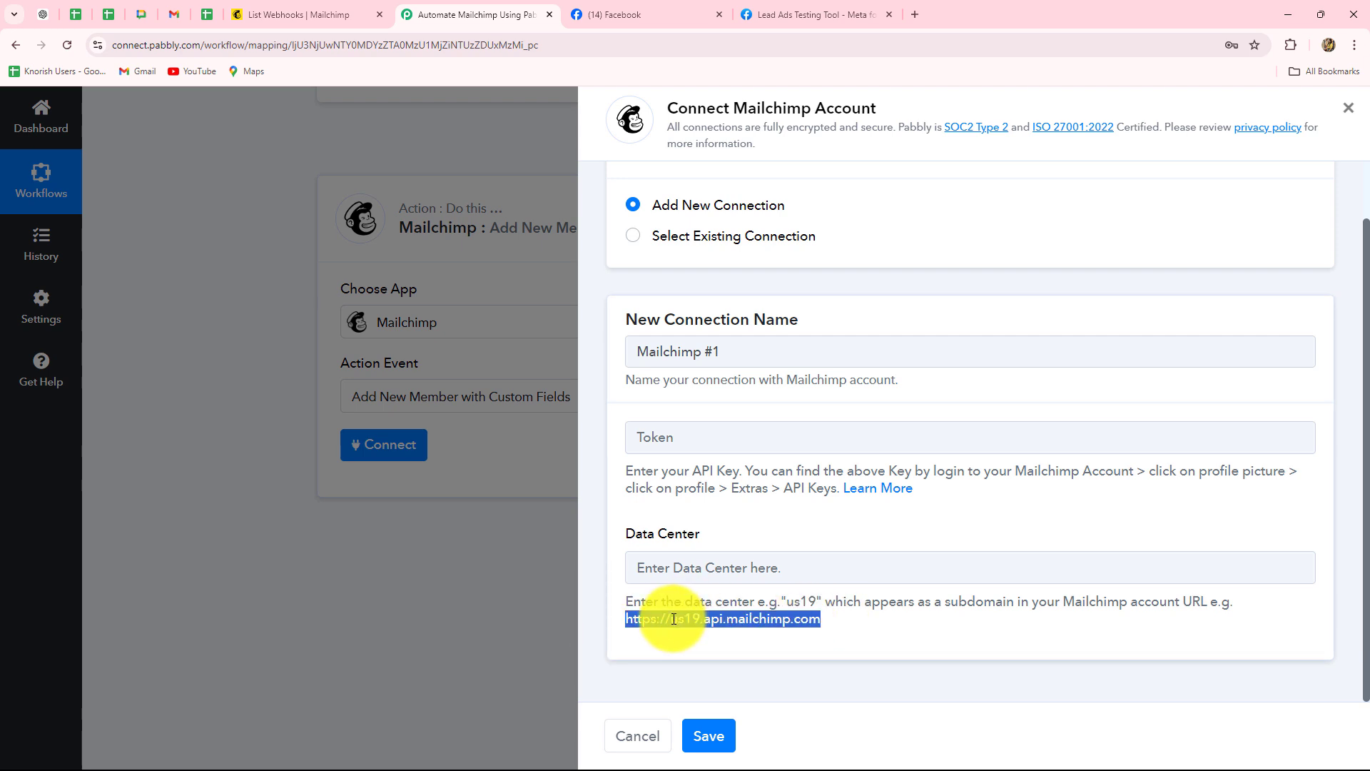
{"action": "left_click", "coordinate": [712, 633]}
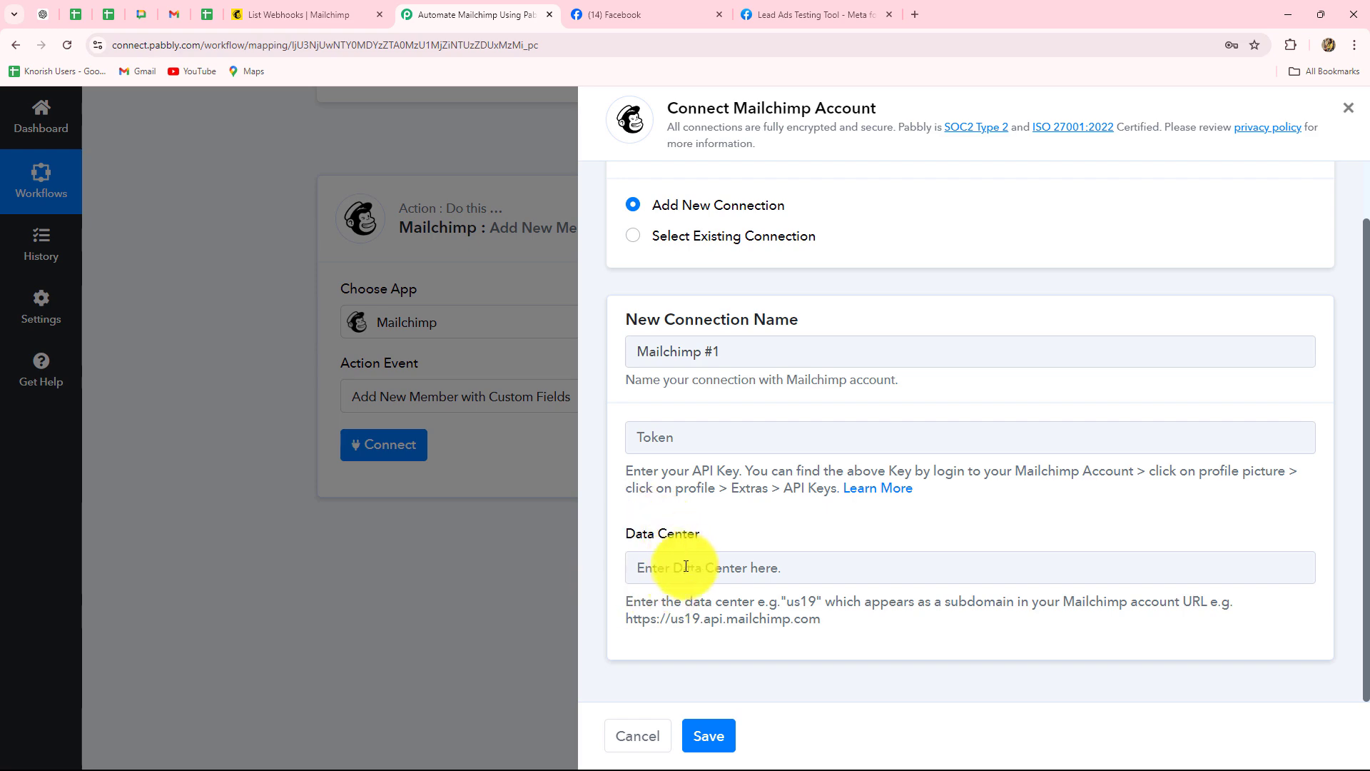
{"action": "left_click", "coordinate": [278, 14]}
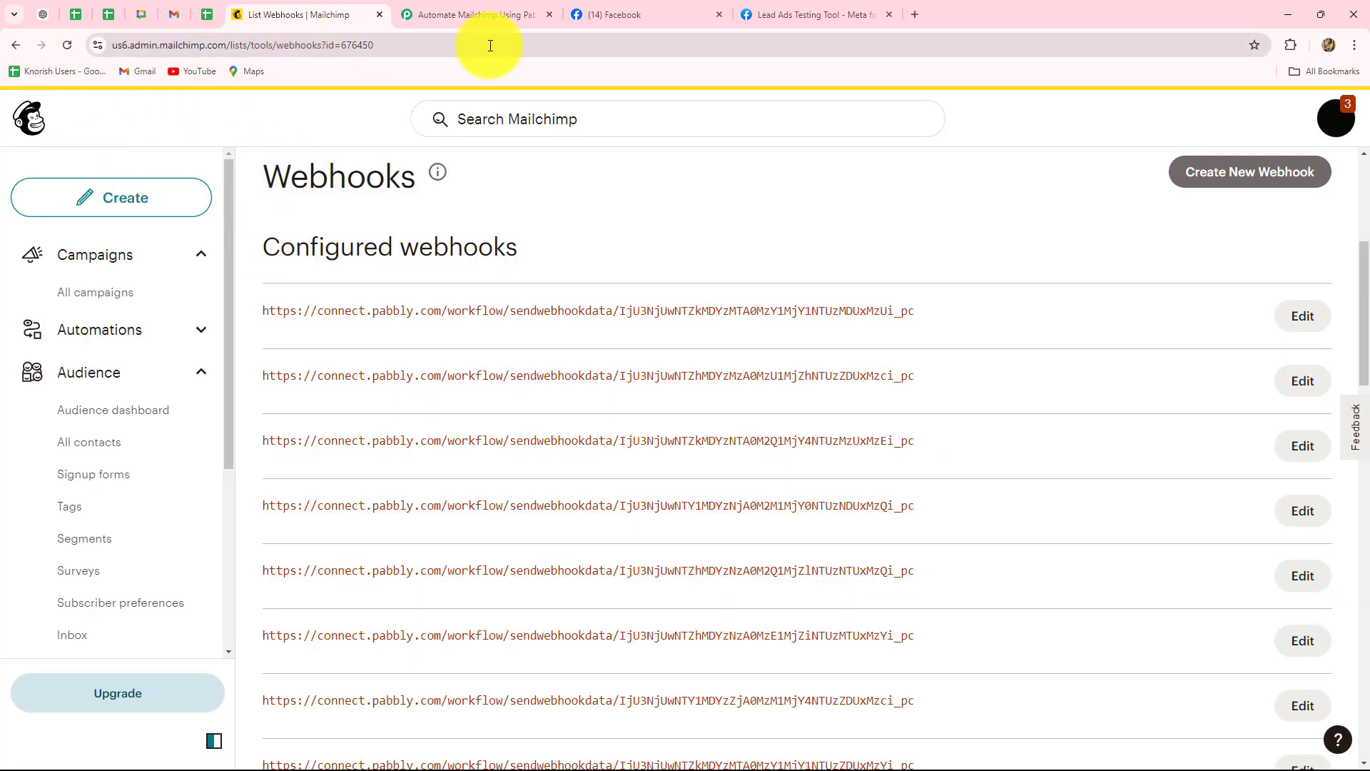
{"action": "left_click", "coordinate": [128, 46]}
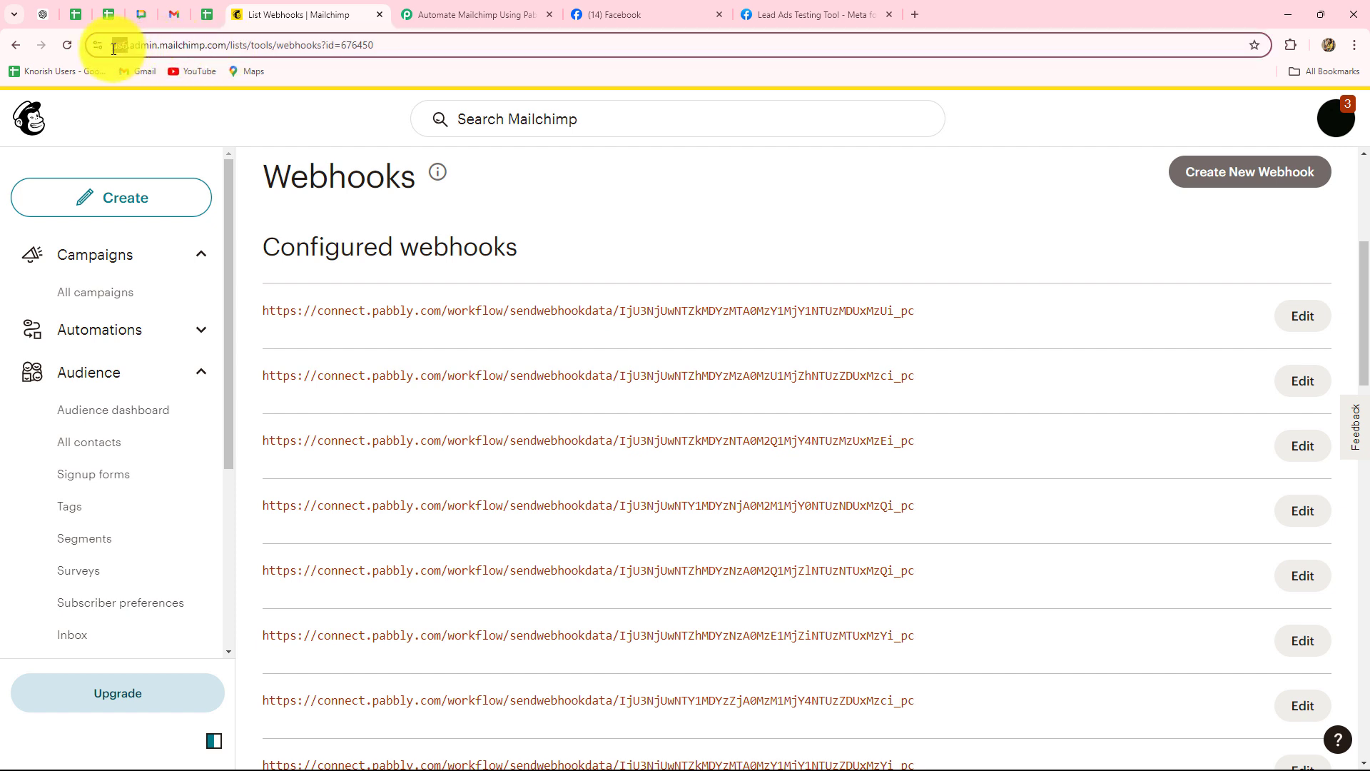
{"action": "double_click", "coordinate": [114, 48]}
{"action": "key", "text": "ctrl+c"}
{"action": "left_click", "coordinate": [457, 12]}
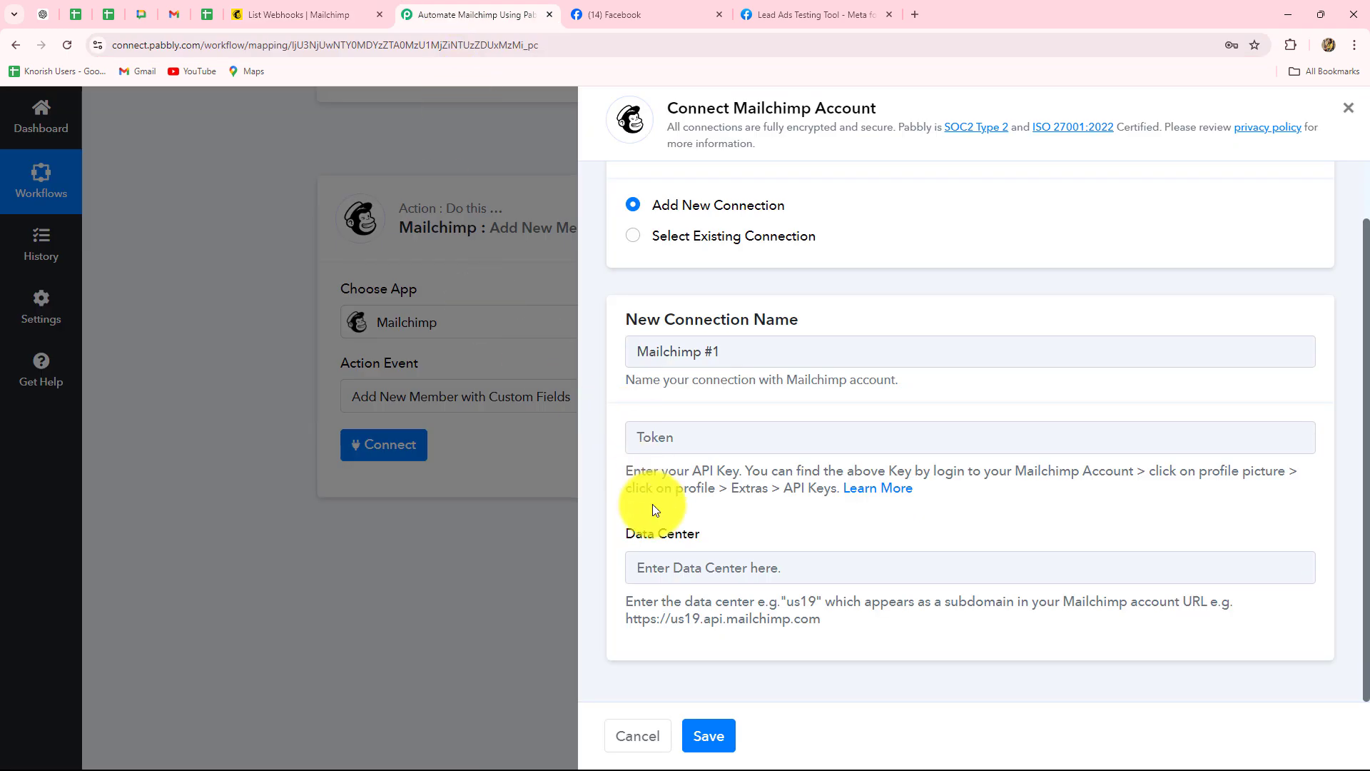
{"action": "left_click", "coordinate": [642, 565]}
{"action": "key", "text": "ctrl+v"}
{"action": "left_click", "coordinate": [669, 678]}
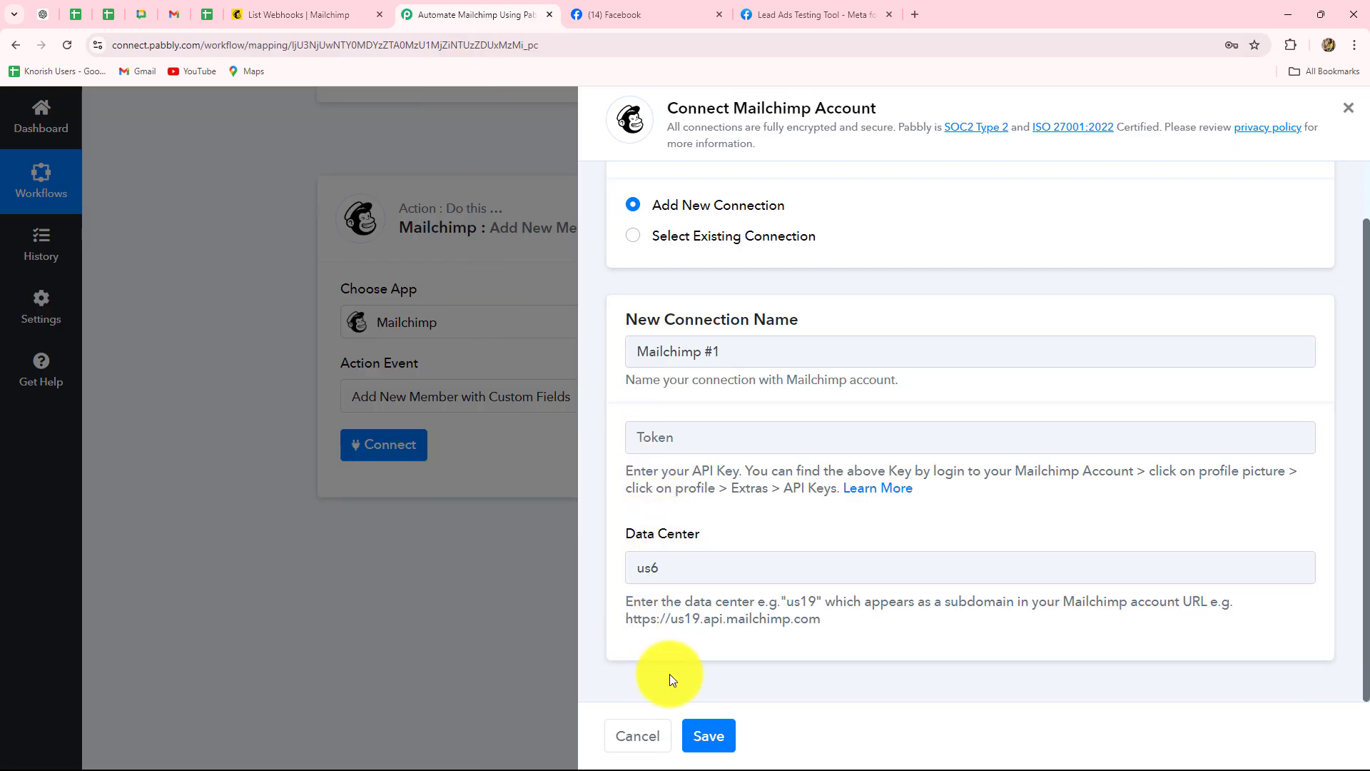
Switch to Mailchimp and open the API keys page from the account profile.
{"action": "left_click", "coordinate": [278, 14]}
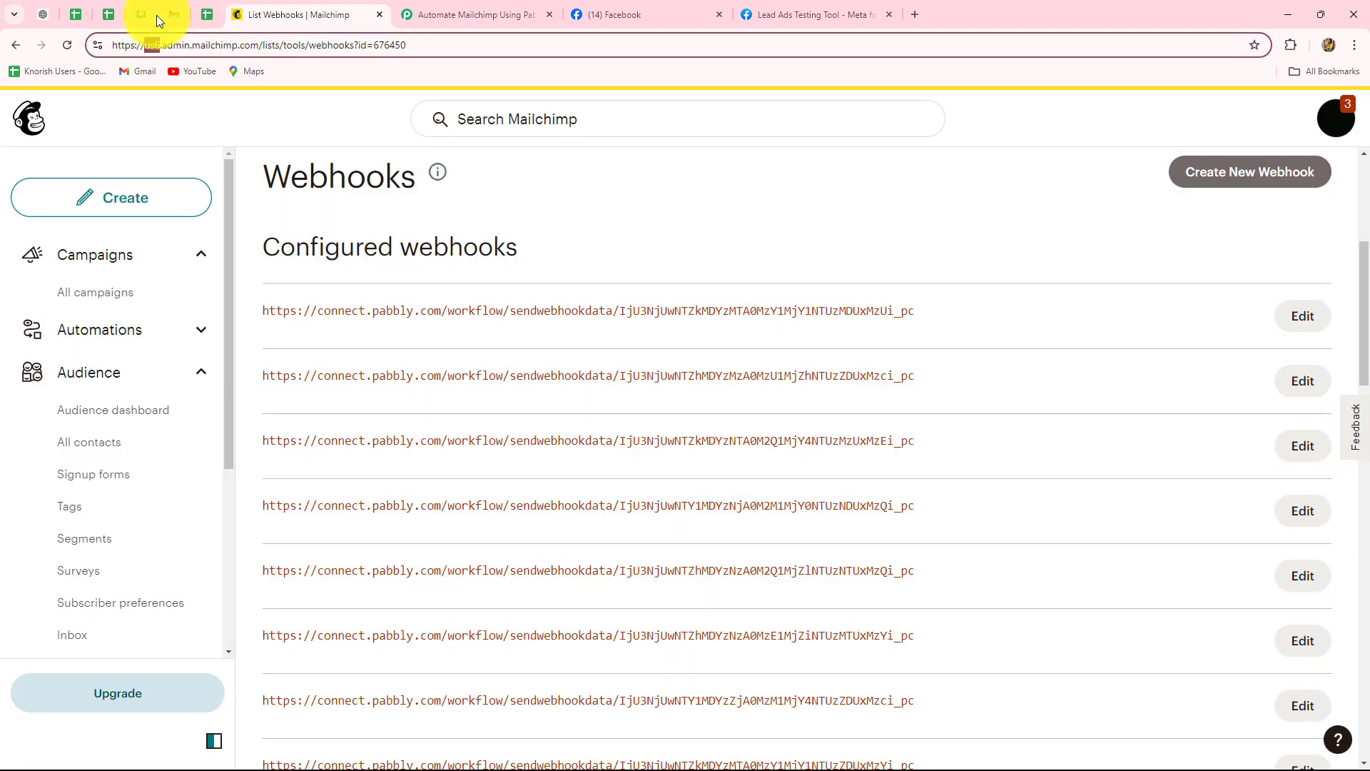
{"action": "left_click", "coordinate": [460, 11]}
{"action": "left_click", "coordinate": [709, 441]}
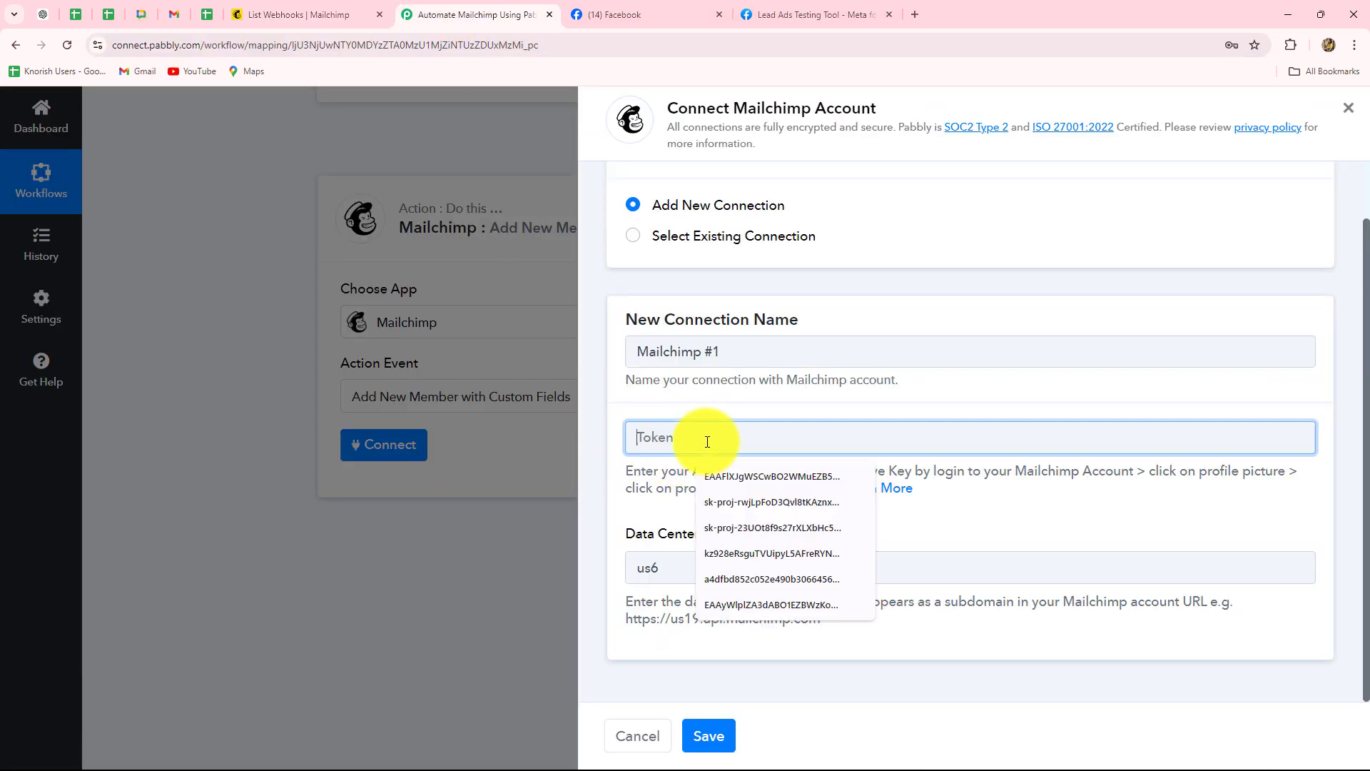
{"action": "left_click", "coordinate": [277, 14]}
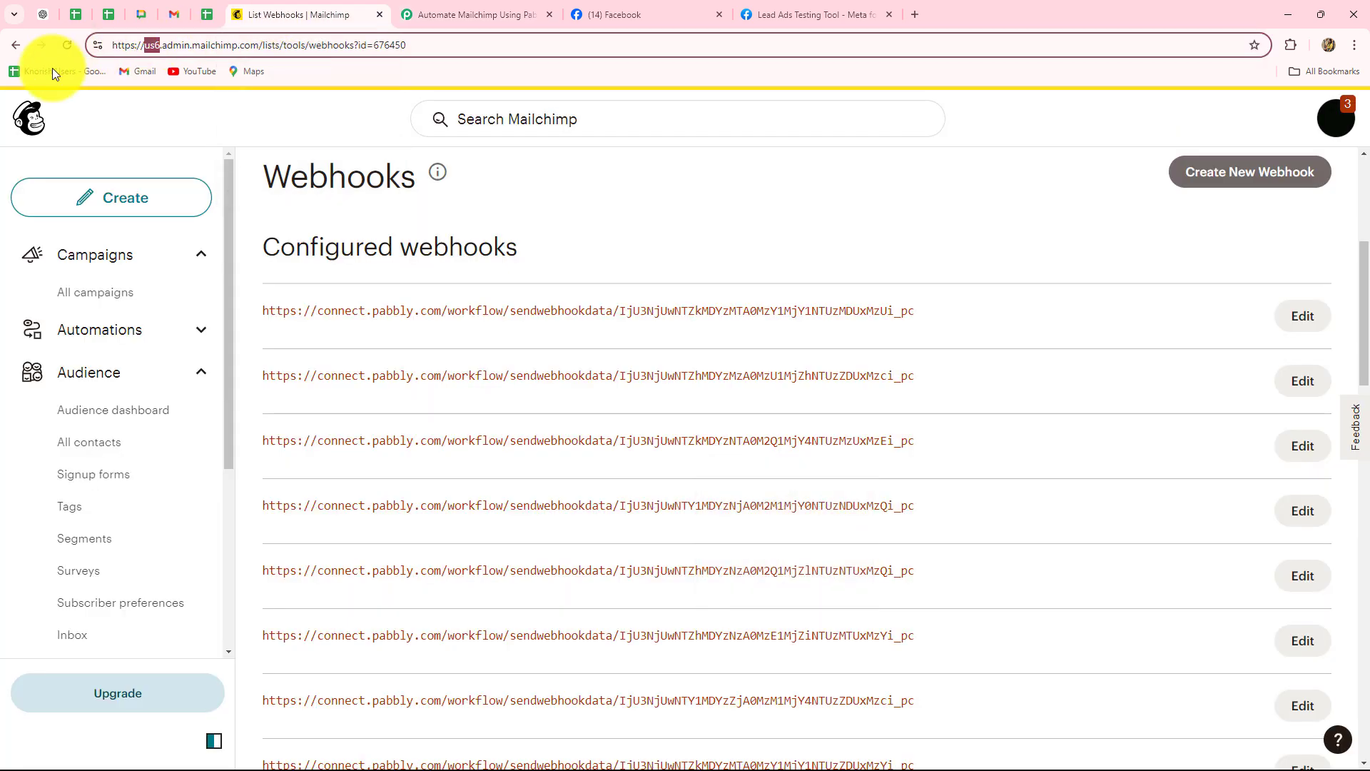
{"action": "left_click", "coordinate": [14, 47]}
{"action": "left_click", "coordinate": [12, 53]}
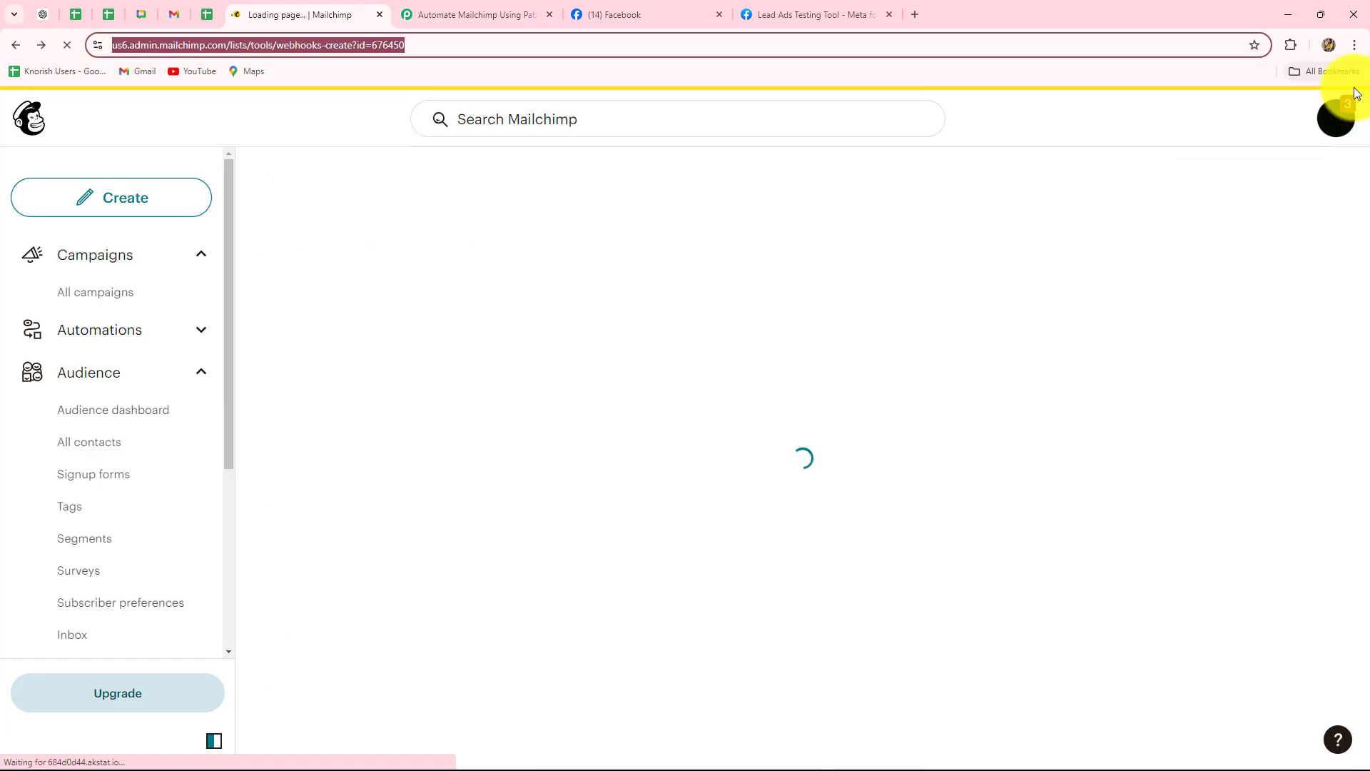
{"action": "left_click", "coordinate": [1339, 126]}
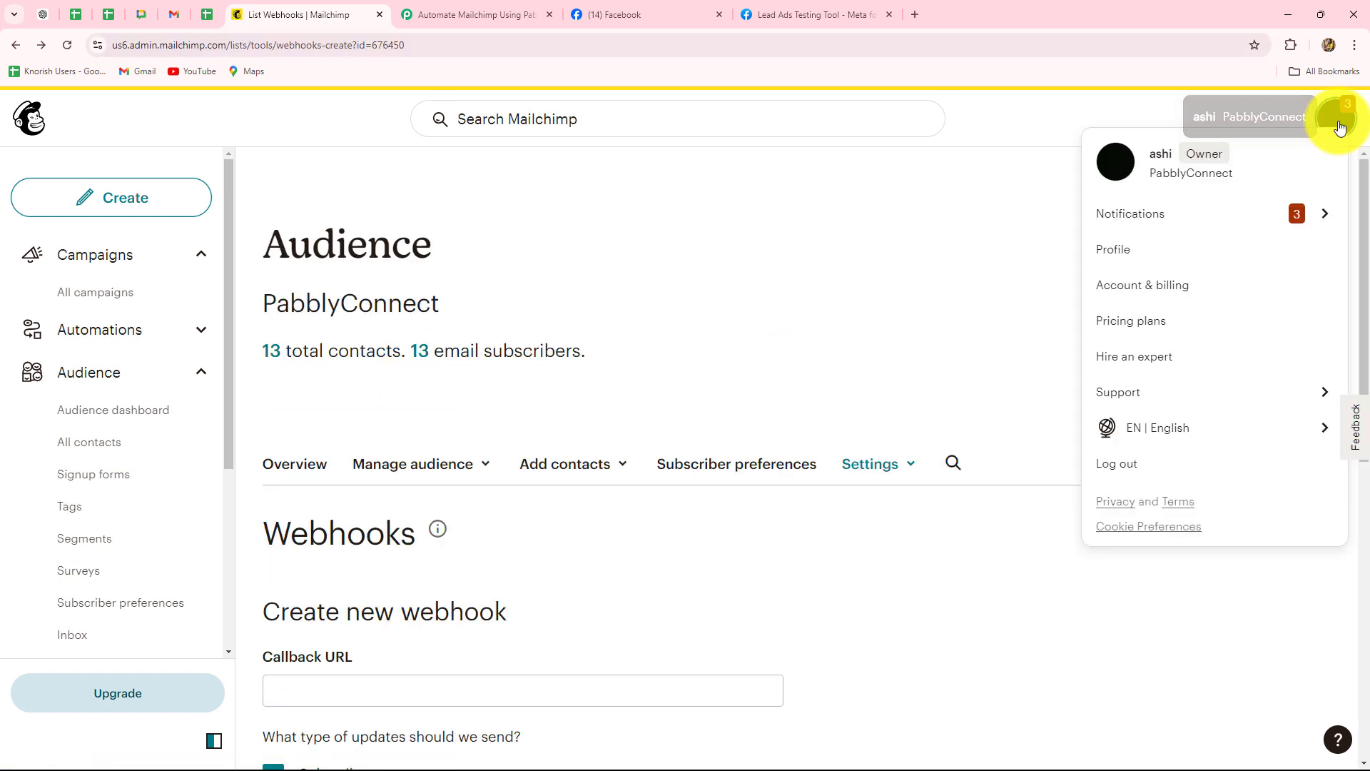
{"action": "left_click", "coordinate": [1120, 256]}
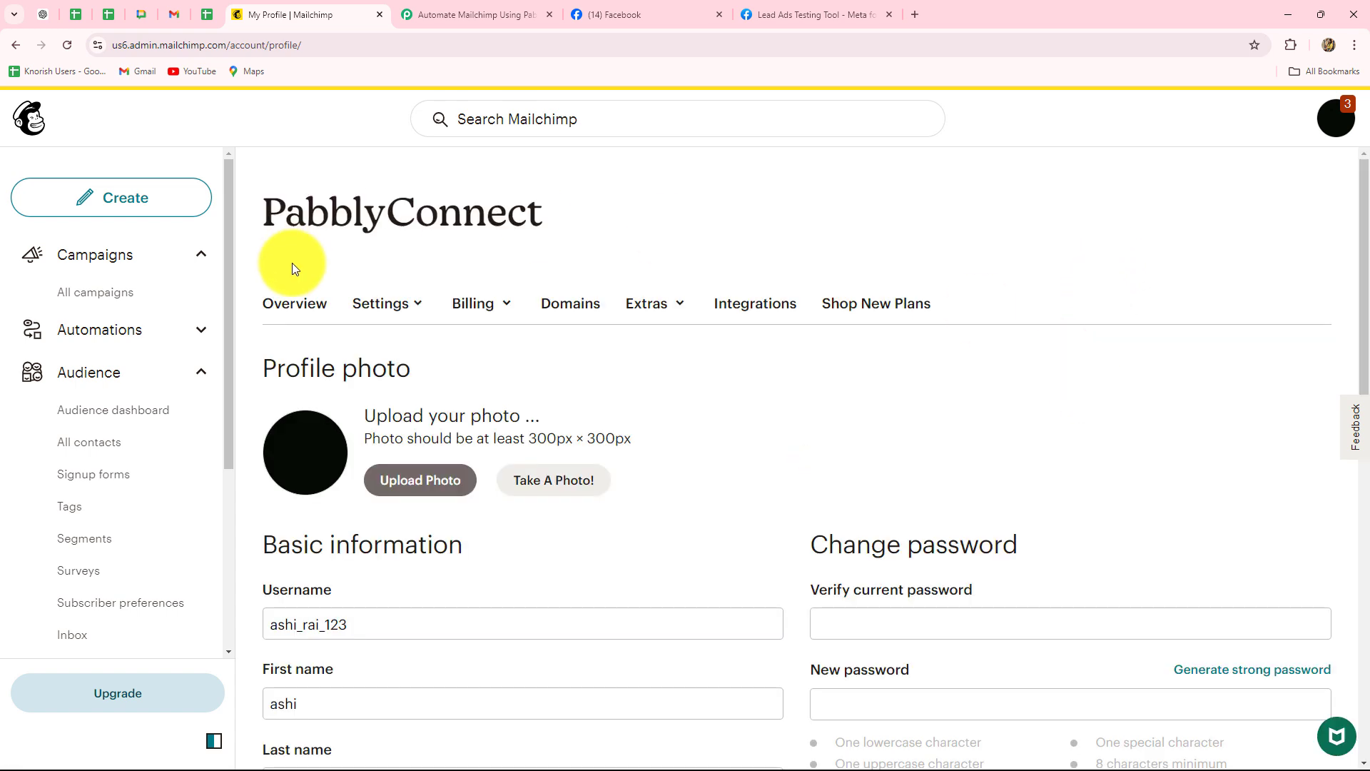
{"action": "left_click", "coordinate": [672, 306]}
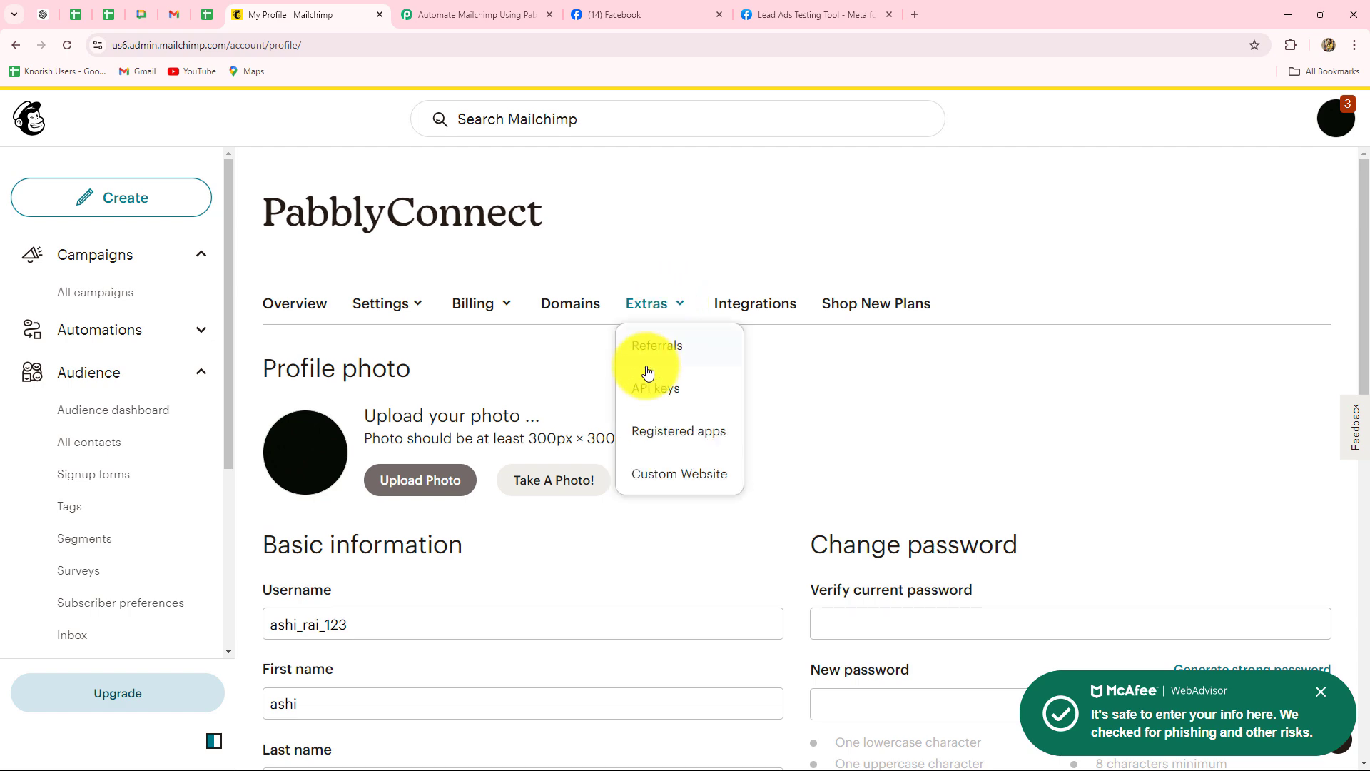
{"action": "left_click", "coordinate": [663, 386]}
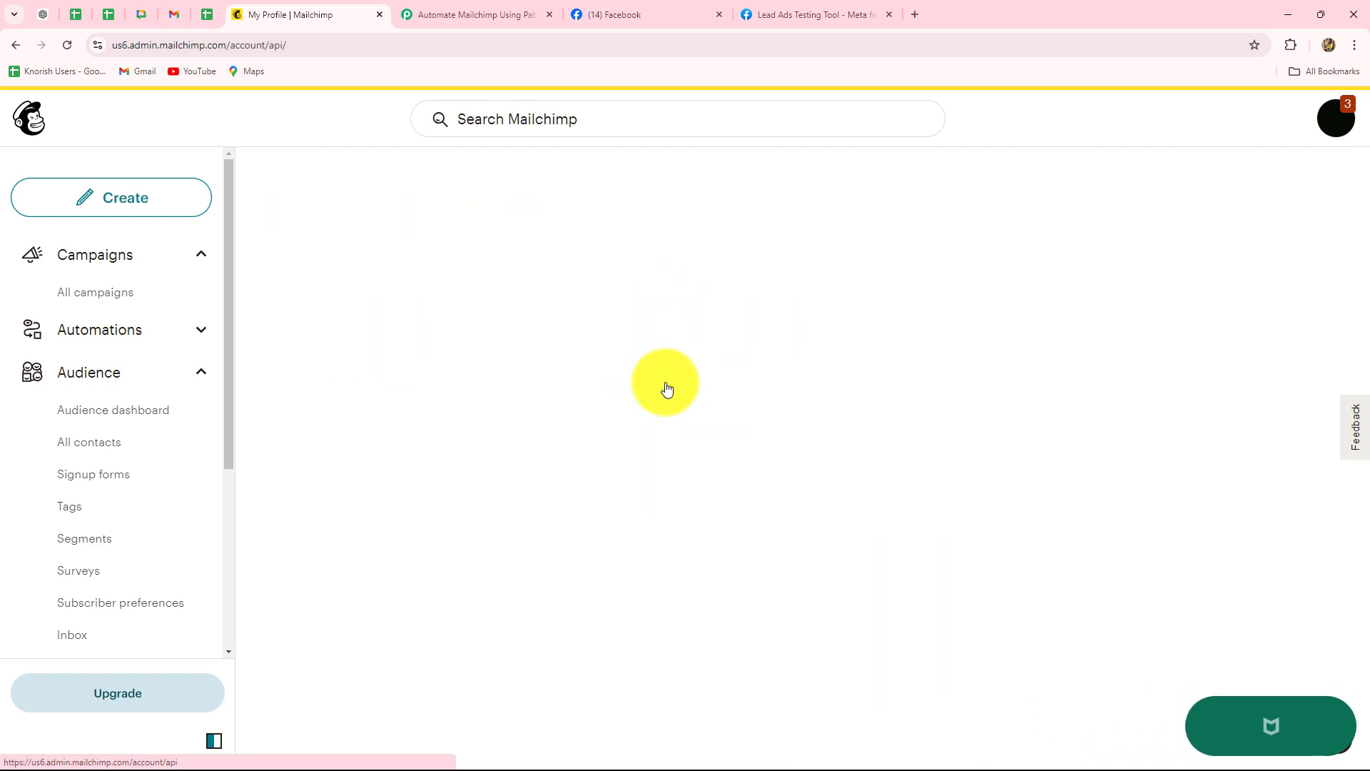
Generate a new Mailchimp API key named New Subscribers.
{"action": "scroll", "coordinate": [661, 367], "scroll_direction": "down", "scroll_amount": 12}
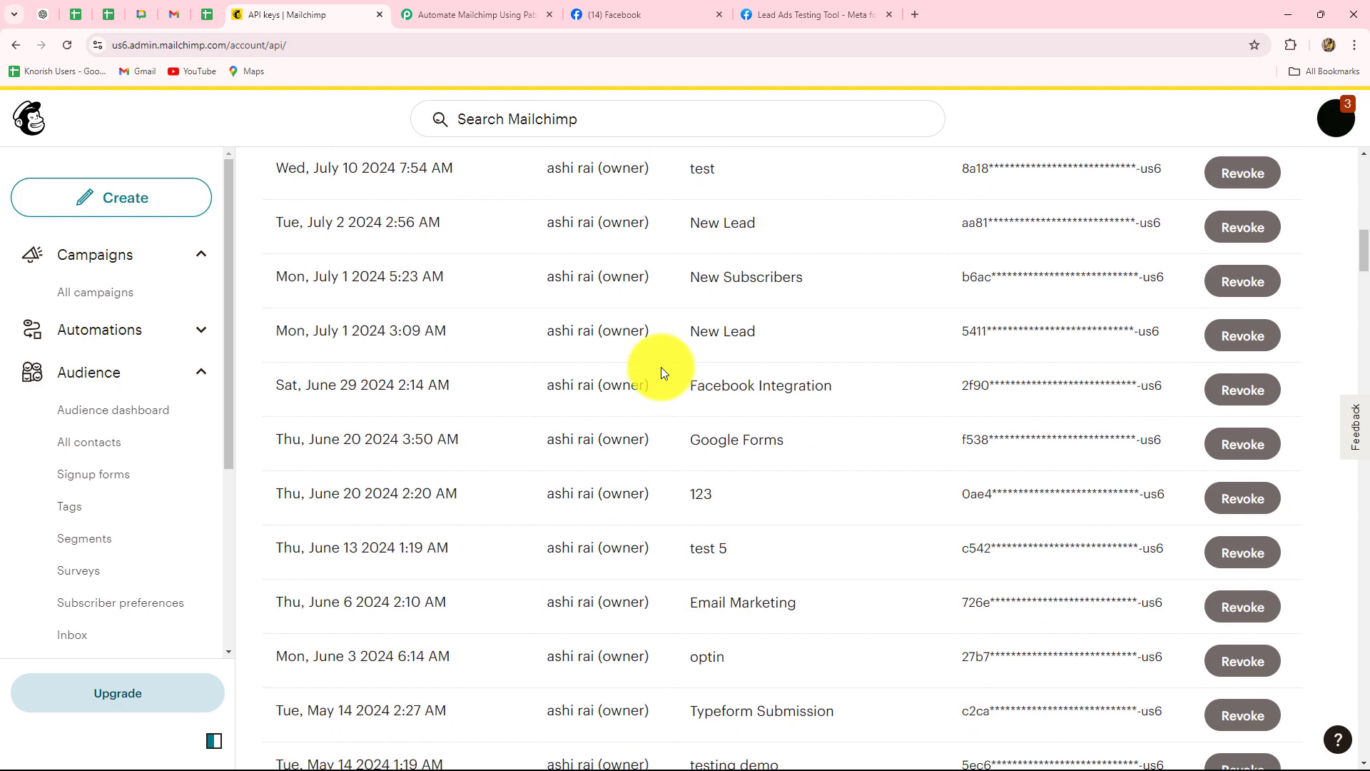
{"action": "scroll", "coordinate": [662, 360], "scroll_direction": "down", "scroll_amount": 20}
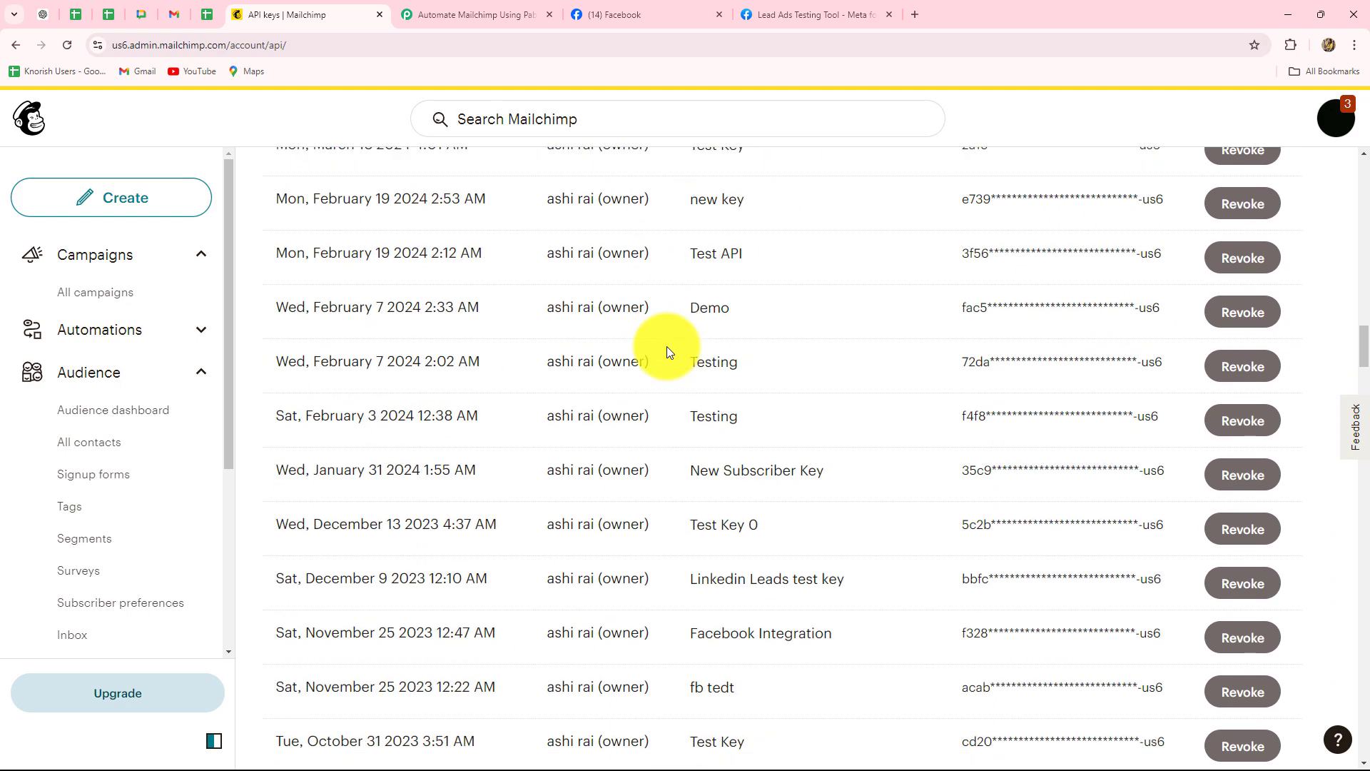
{"action": "scroll", "coordinate": [667, 346], "scroll_direction": "down", "scroll_amount": 20}
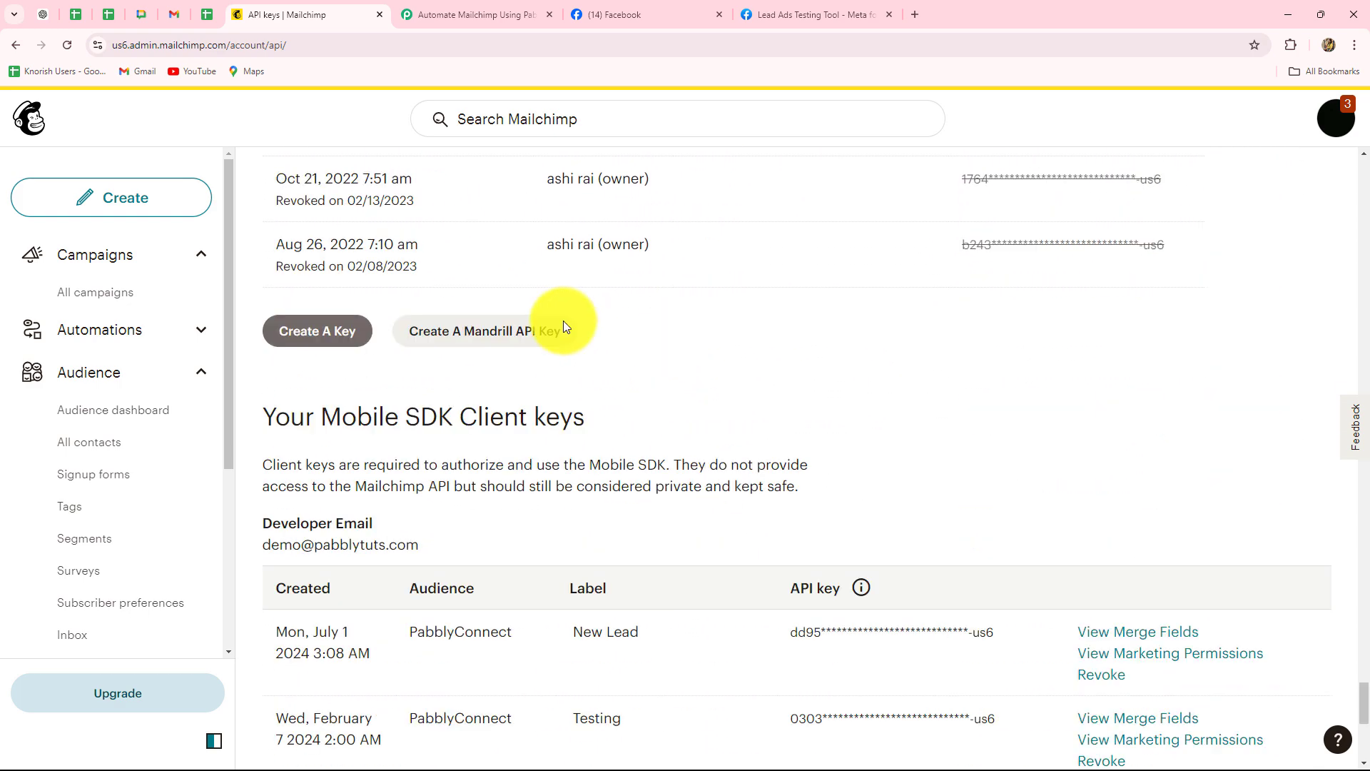
{"action": "left_click", "coordinate": [327, 334]}
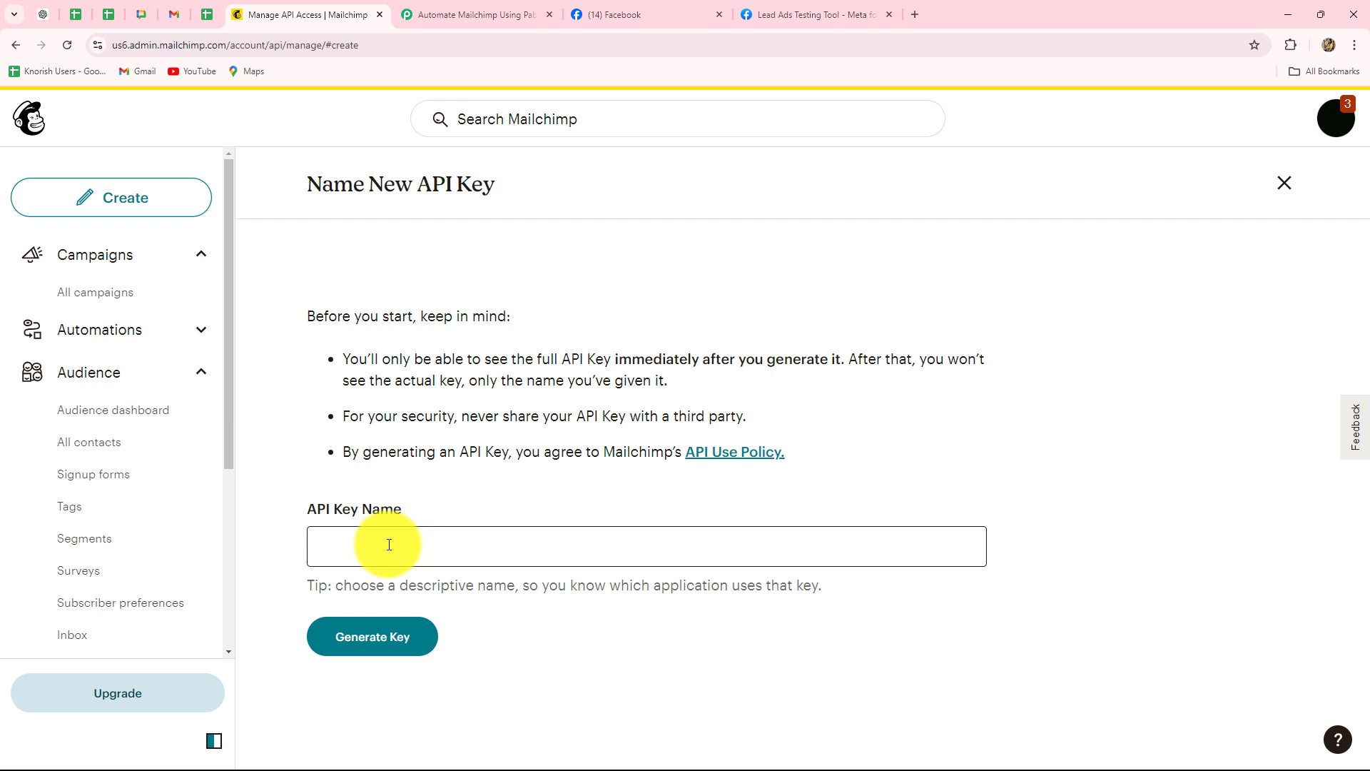
{"action": "left_click", "coordinate": [370, 553]}
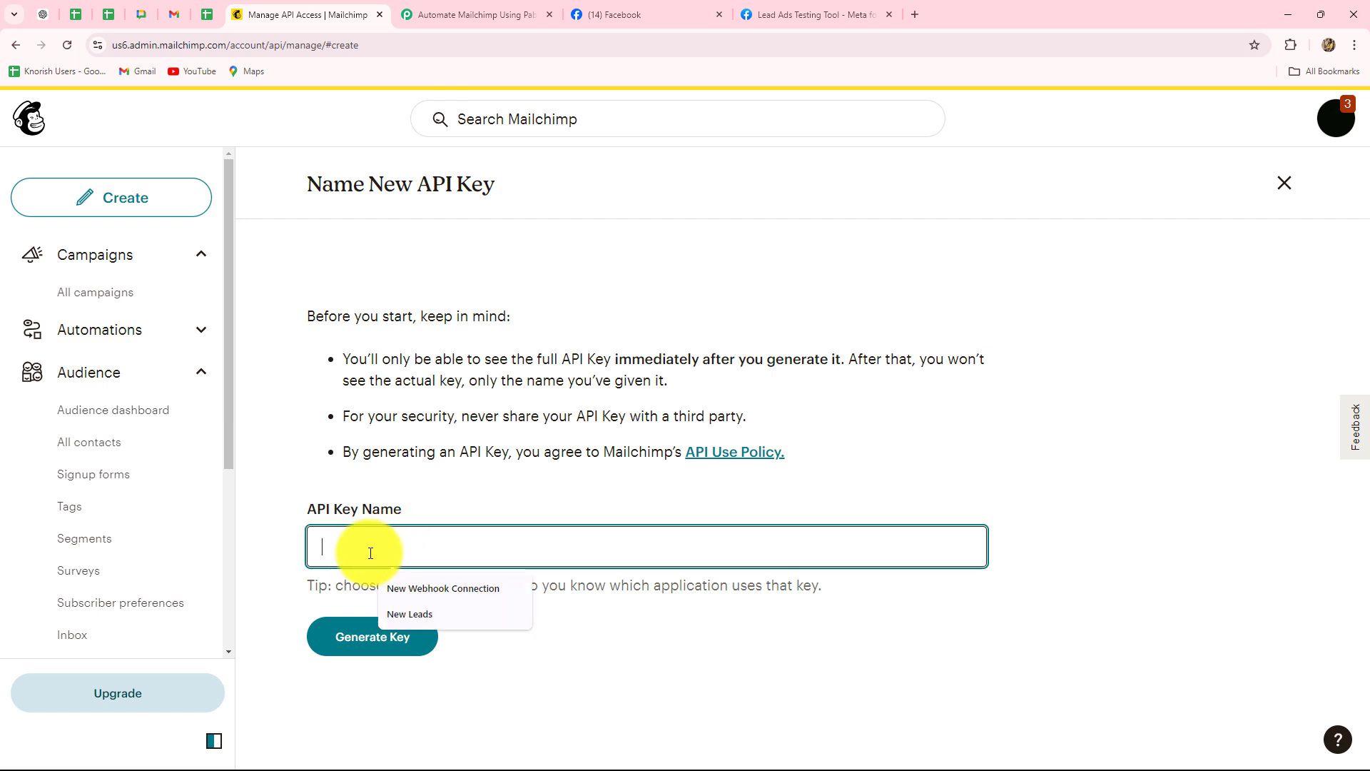
{"action": "key", "text": "Caps_Lock"}
{"action": "type", "text": "N"}
{"action": "key", "text": "Caps_Lock"}
{"action": "type", "text": "ew Subscribers"}
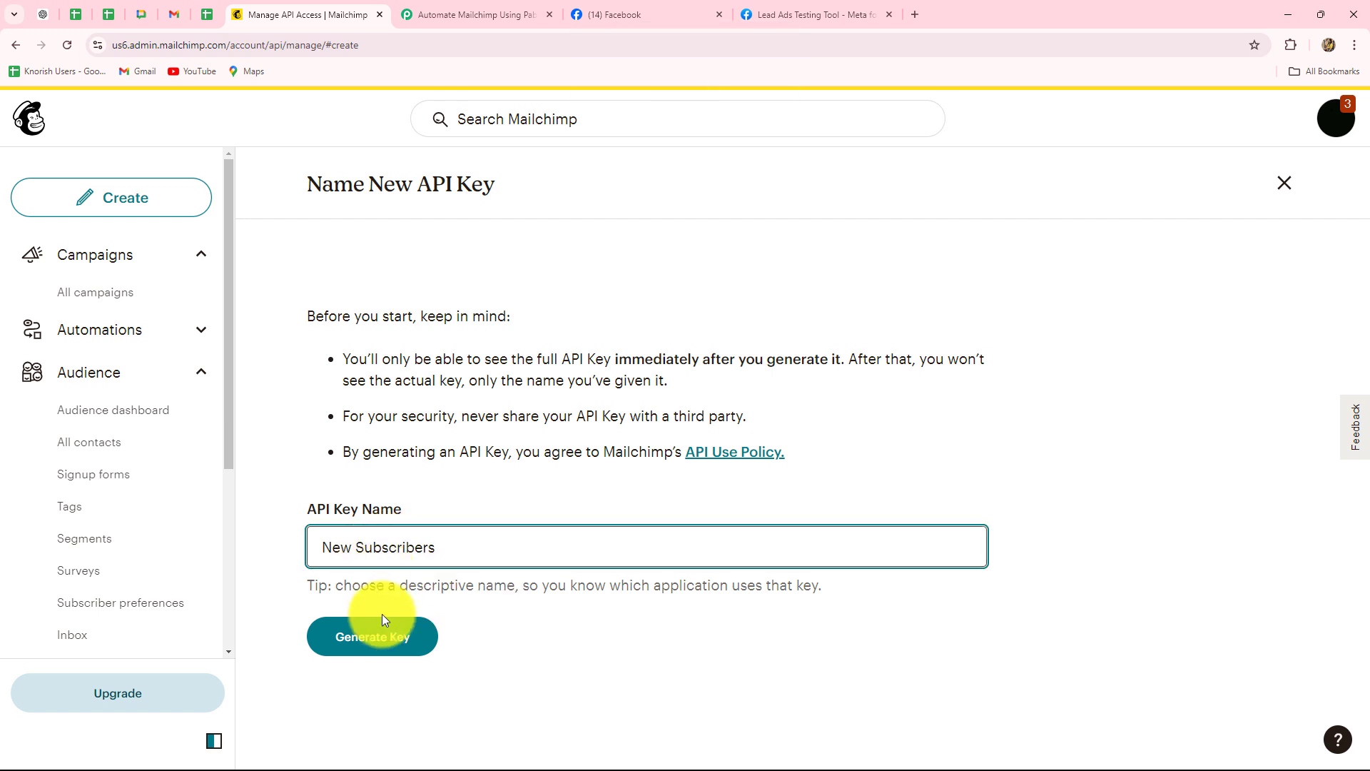
{"action": "left_click", "coordinate": [374, 636]}
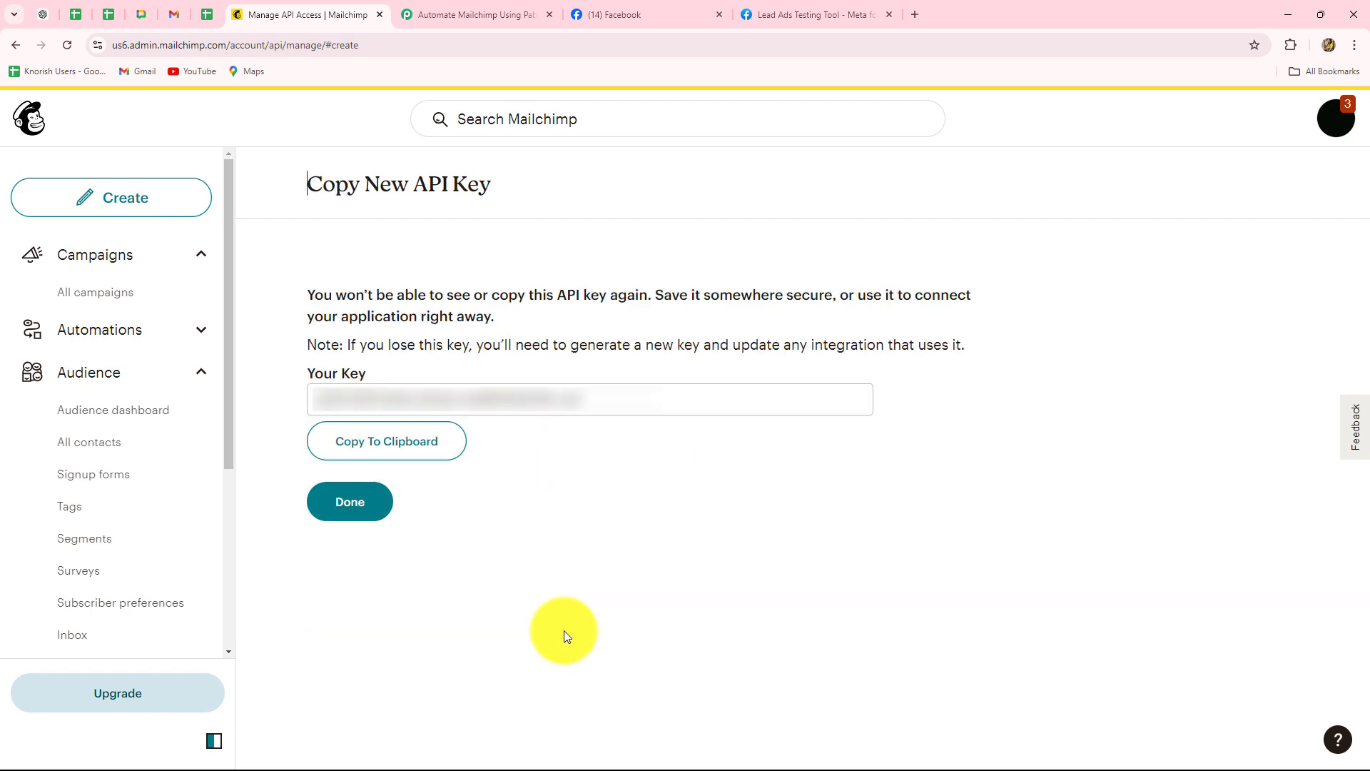
Copy the new API key into the connection's Token field in Pabbly Connect and save the Mailchimp connection.
{"action": "left_click", "coordinate": [384, 451]}
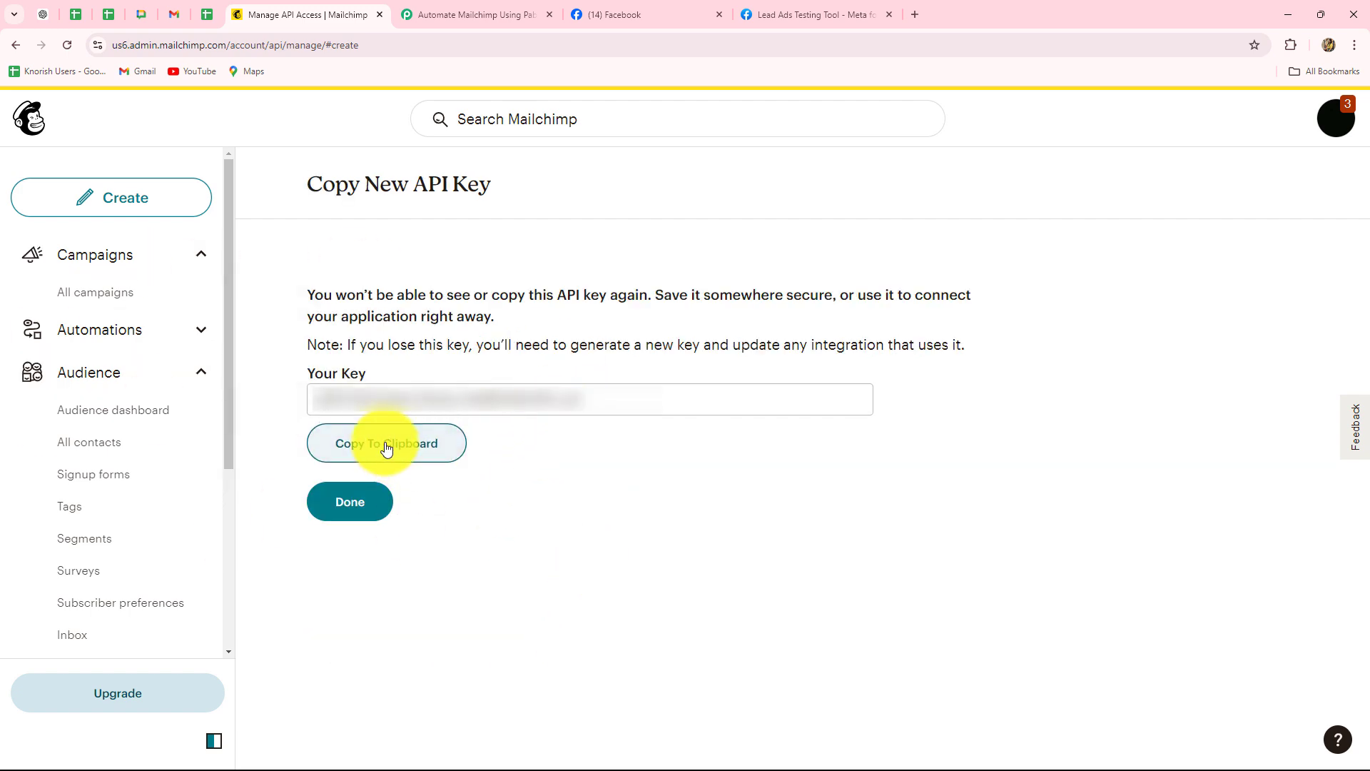
{"action": "left_click", "coordinate": [473, 15]}
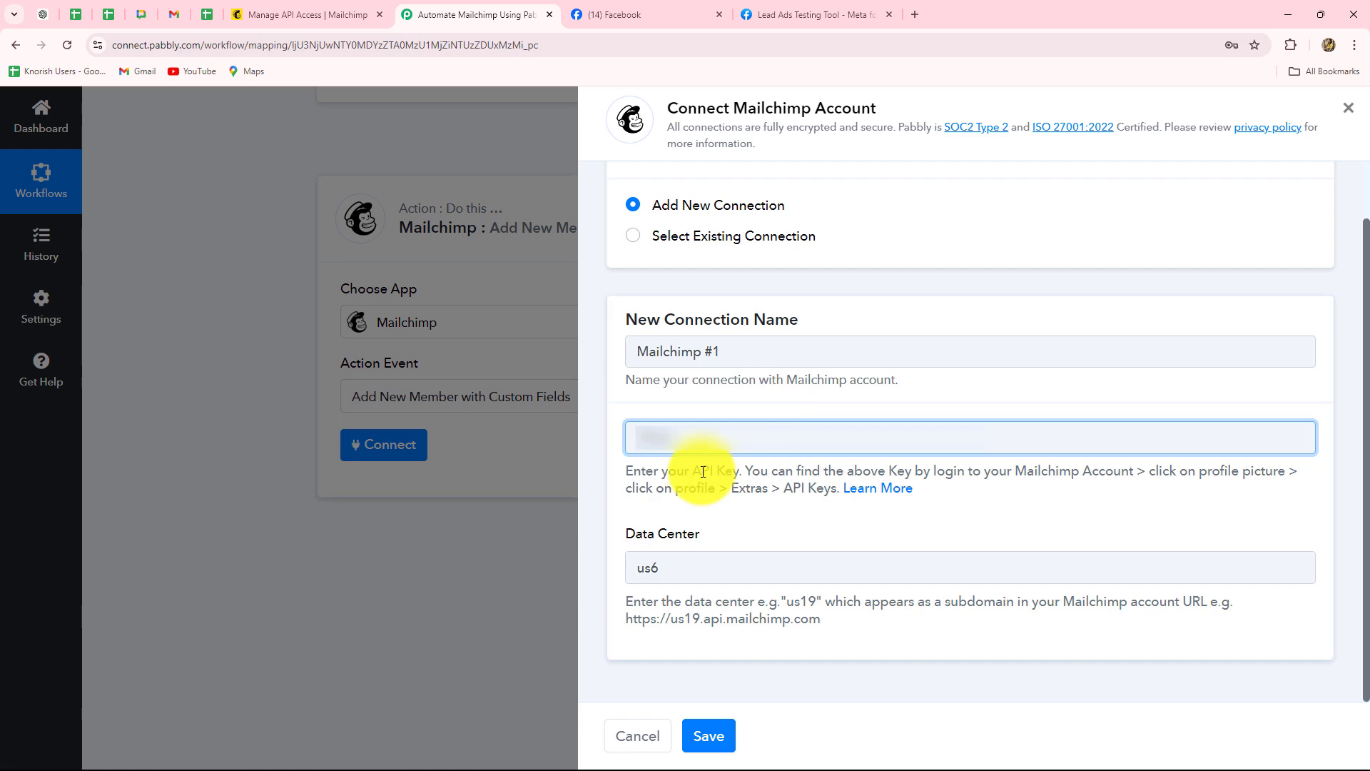
{"action": "left_click", "coordinate": [712, 735]}
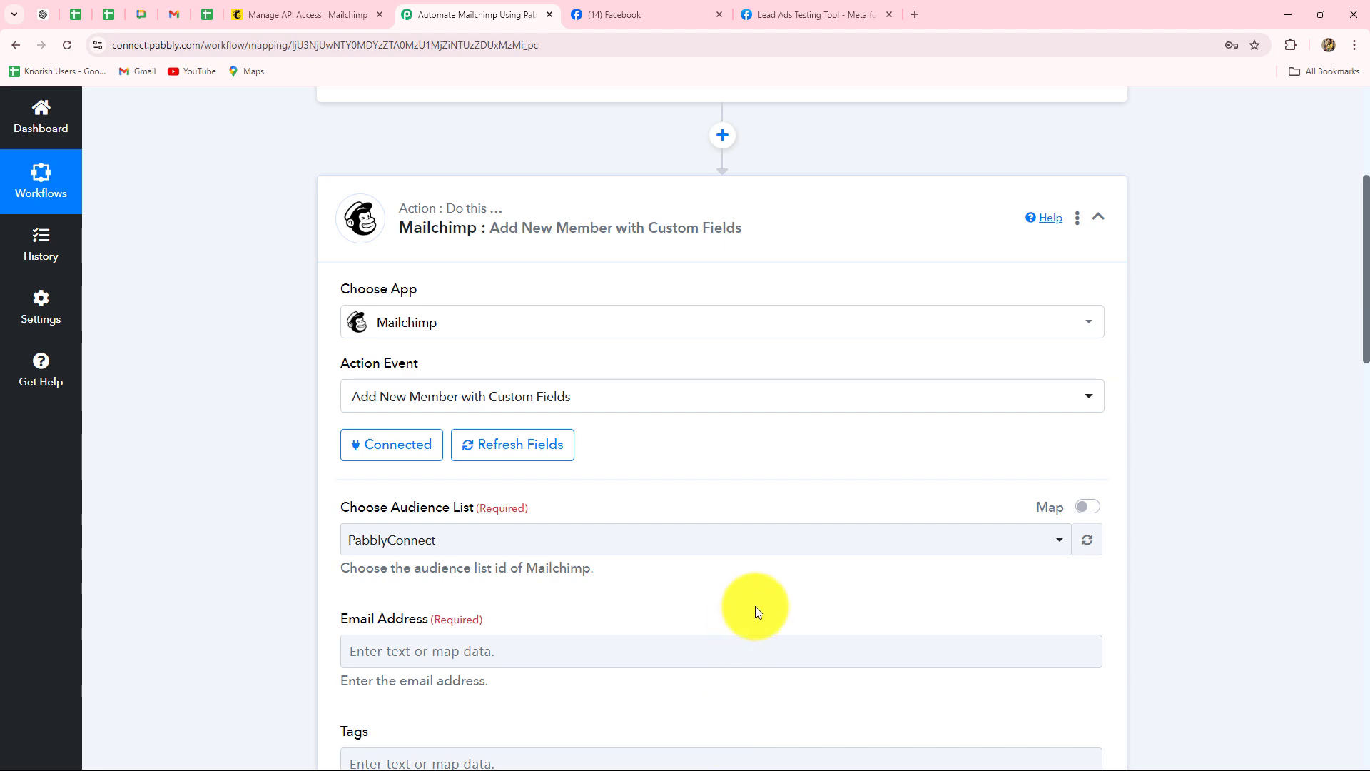
{"action": "scroll", "coordinate": [756, 610], "scroll_direction": "down", "scroll_amount": 18}
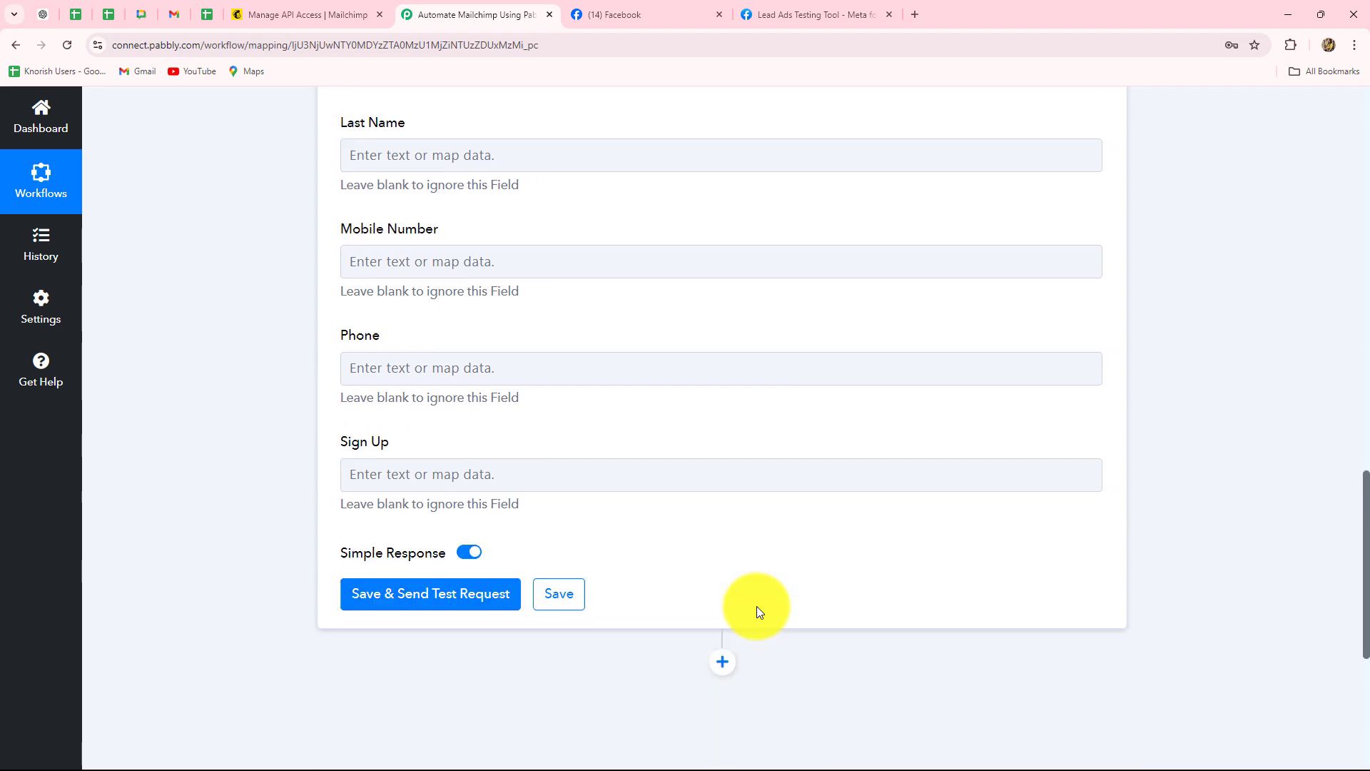
Examine the fields of the Mailchimp member action, including the available audience lists and the custom fields.
{"action": "scroll", "coordinate": [757, 606], "scroll_direction": "up", "scroll_amount": 16}
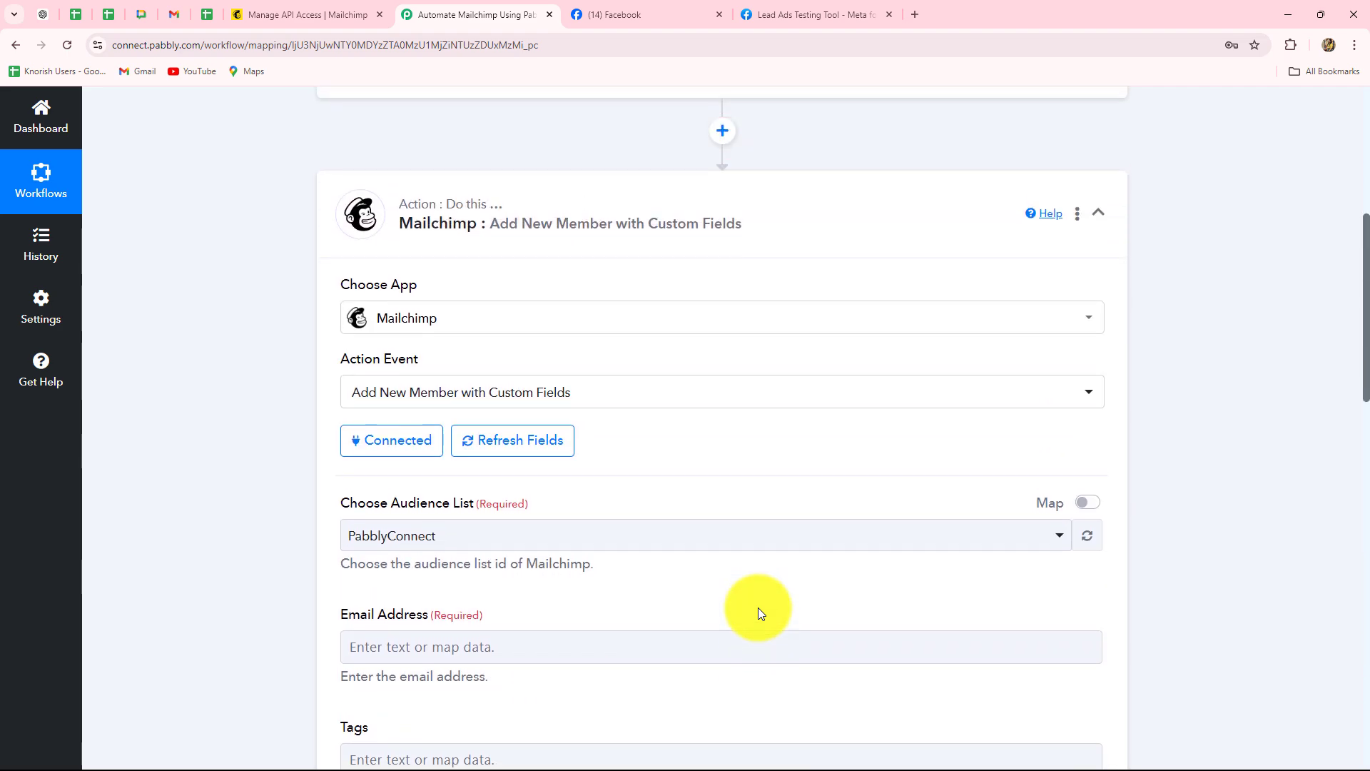
{"action": "scroll", "coordinate": [758, 607], "scroll_direction": "down", "scroll_amount": 3}
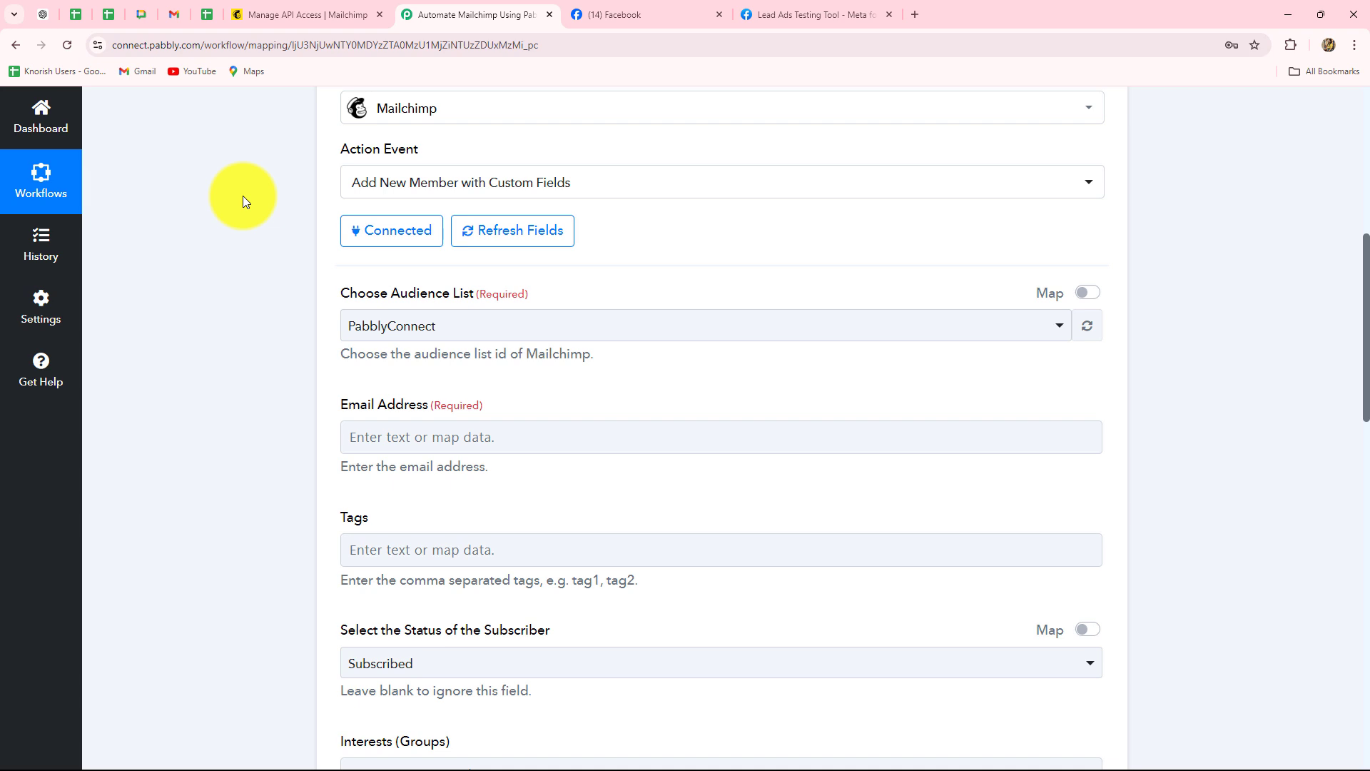
{"action": "left_click", "coordinate": [387, 324]}
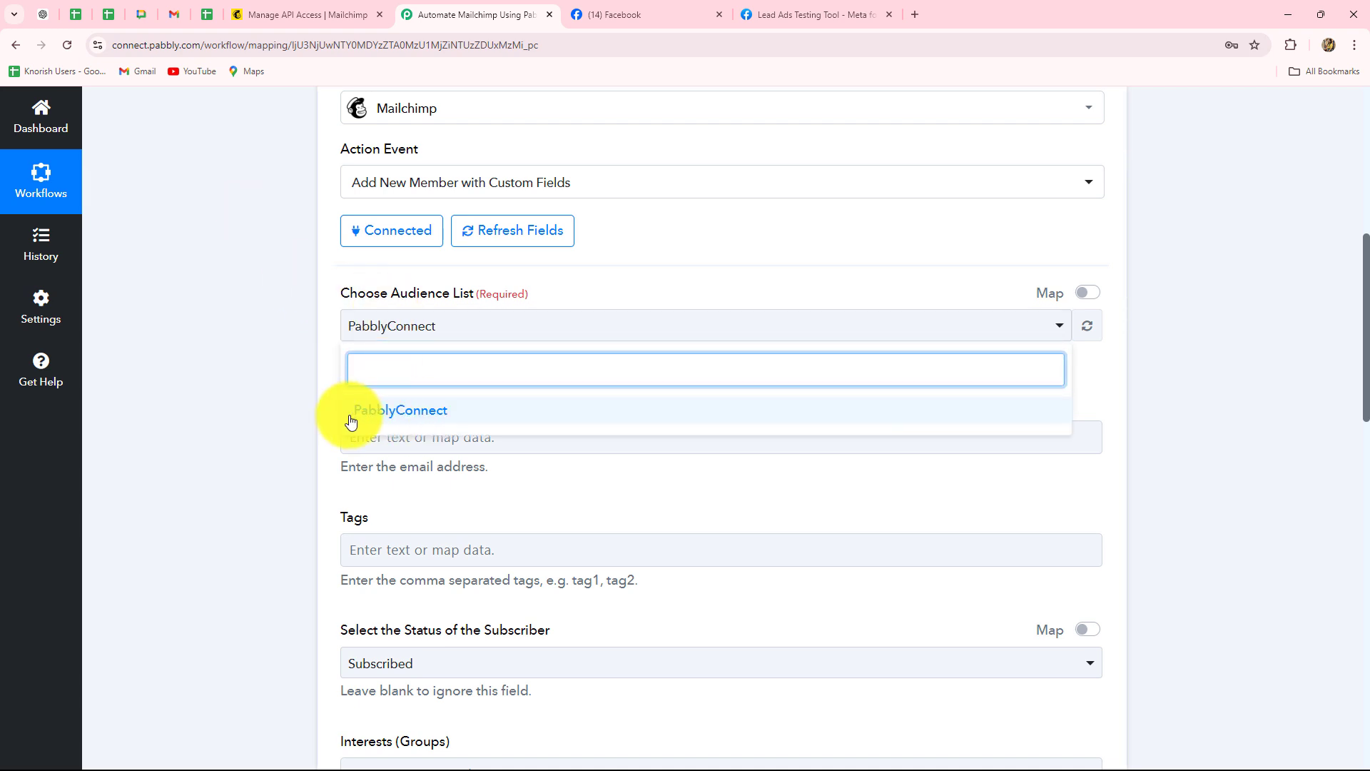
{"action": "left_click", "coordinate": [275, 414]}
{"action": "scroll", "coordinate": [275, 414], "scroll_direction": "down", "scroll_amount": 2}
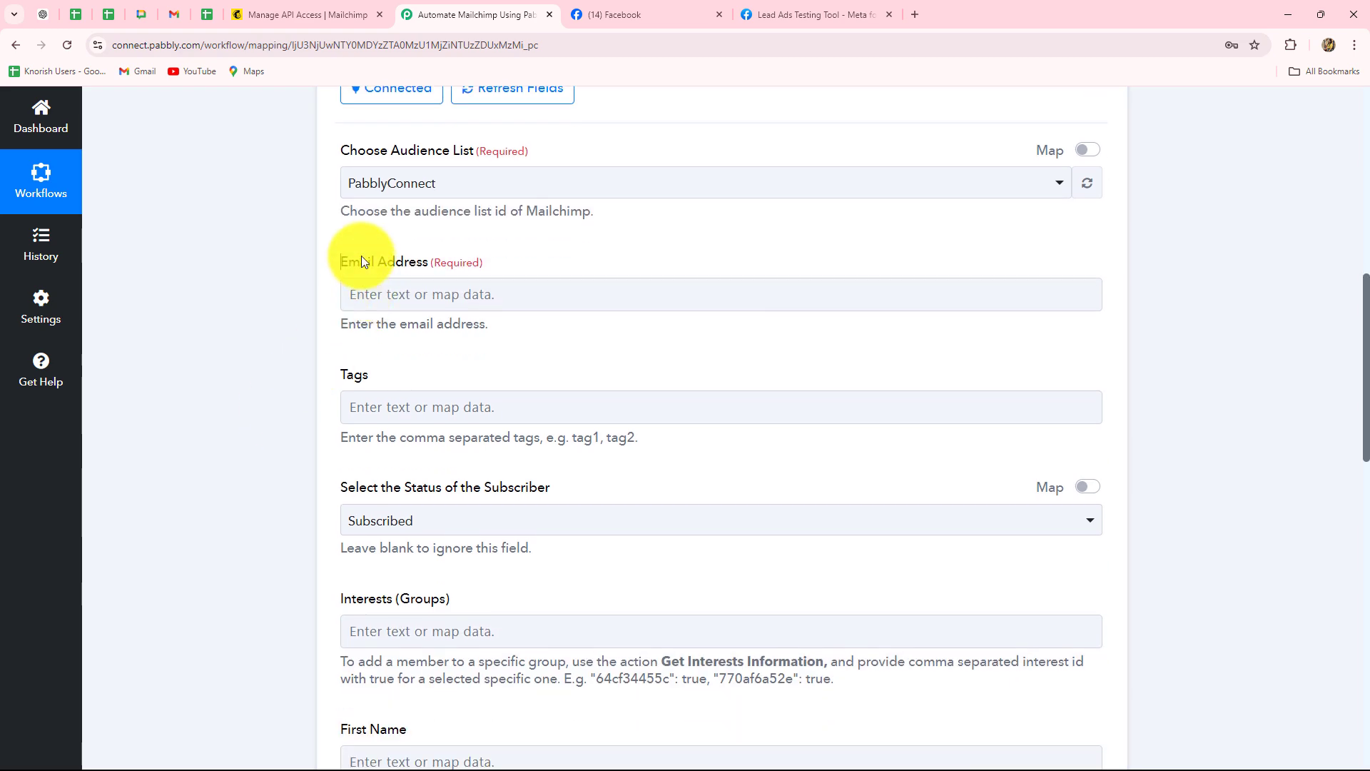
{"action": "scroll", "coordinate": [432, 415], "scroll_direction": "down", "scroll_amount": 3}
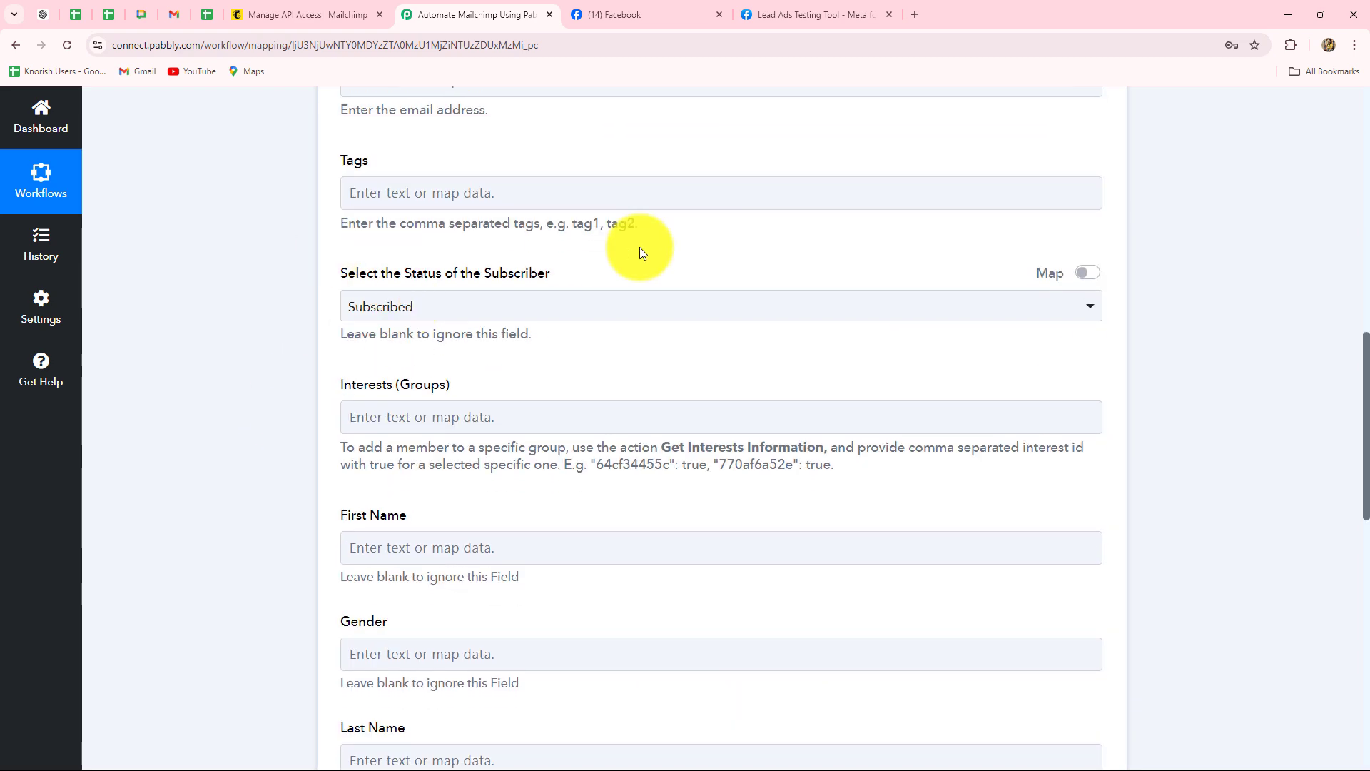
{"action": "scroll", "coordinate": [430, 500], "scroll_direction": "down", "scroll_amount": 4}
{"action": "scroll", "coordinate": [430, 494], "scroll_direction": "up", "scroll_amount": 10}
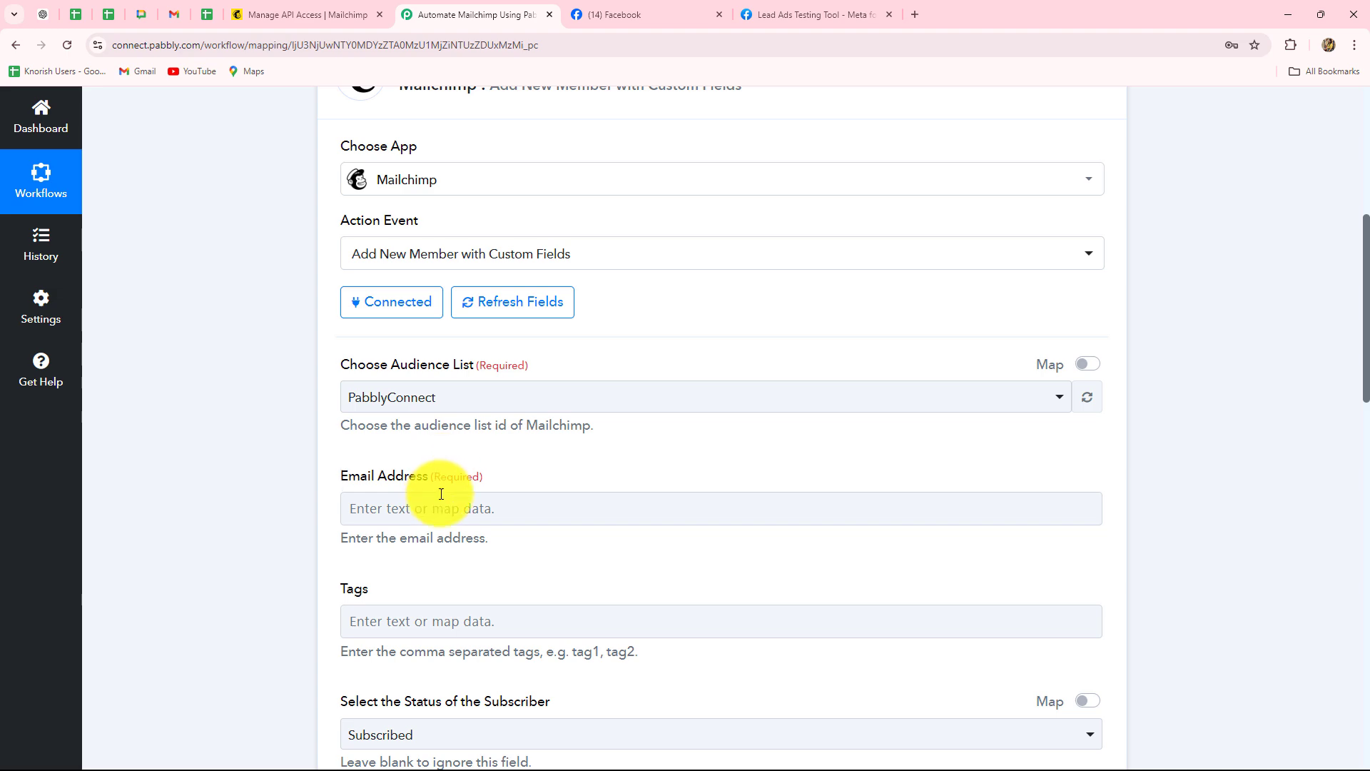
{"action": "scroll", "coordinate": [440, 485], "scroll_direction": "up", "scroll_amount": 7}
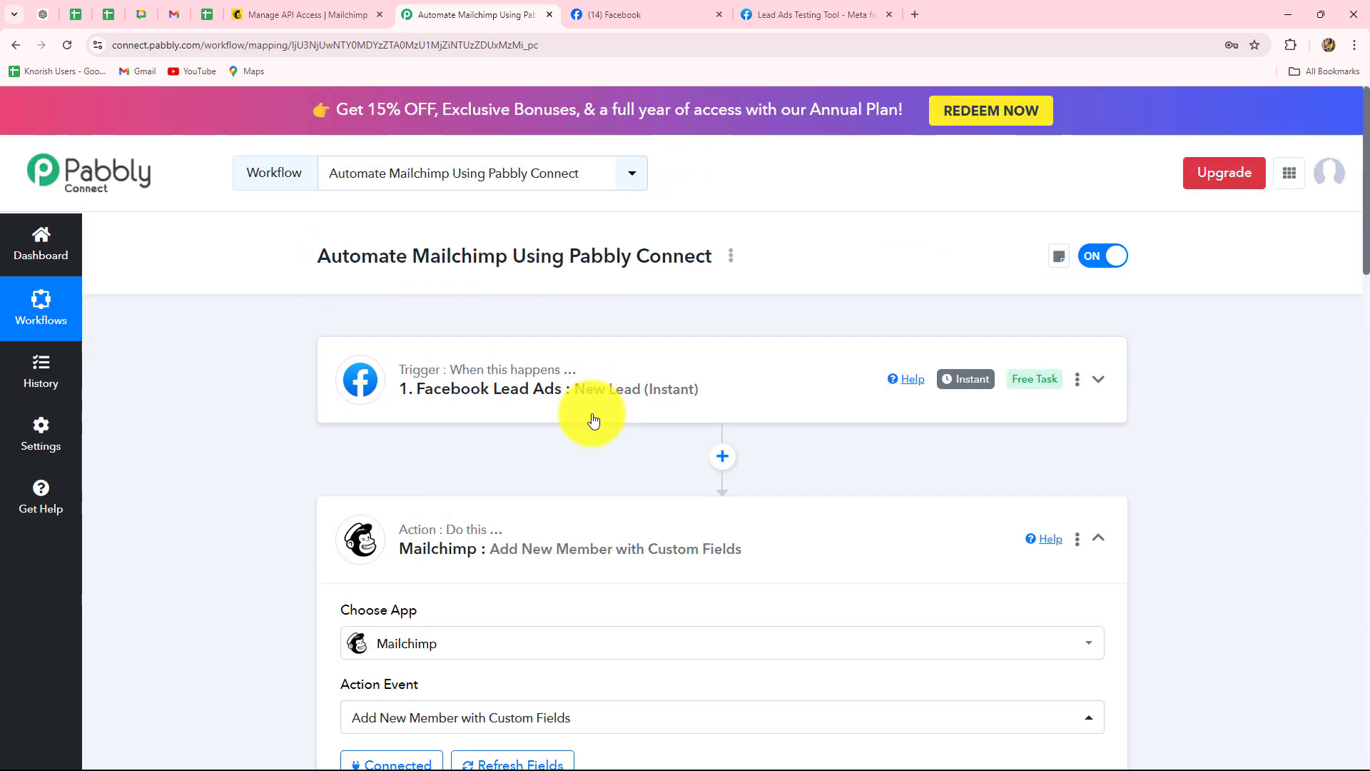
{"action": "scroll", "coordinate": [588, 678], "scroll_direction": "down", "scroll_amount": 8}
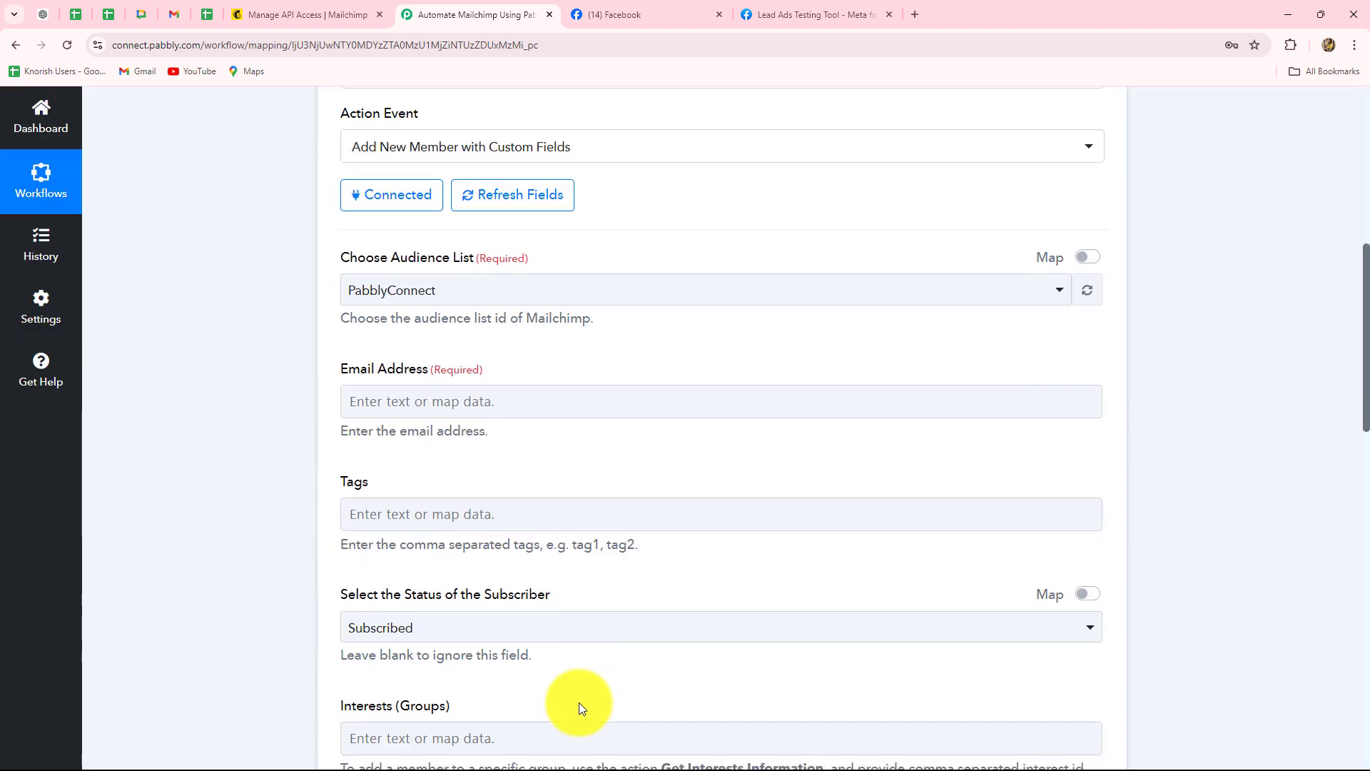
Map the Mailchimp Email Address field to the Res4 Email value from the Facebook Lead Ads trigger.
{"action": "left_click", "coordinate": [570, 739]}
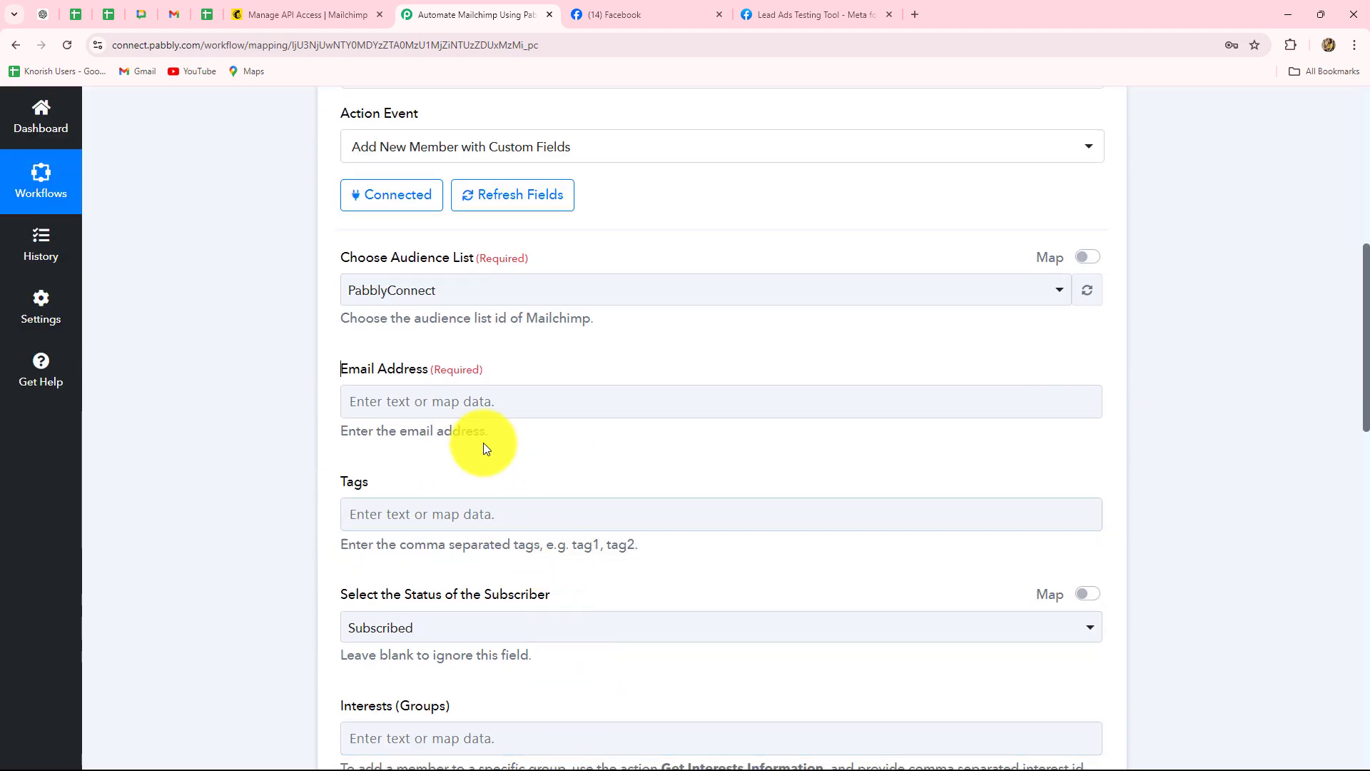
{"action": "scroll", "coordinate": [465, 397], "scroll_direction": "down", "scroll_amount": 2}
{"action": "left_click", "coordinate": [423, 257]}
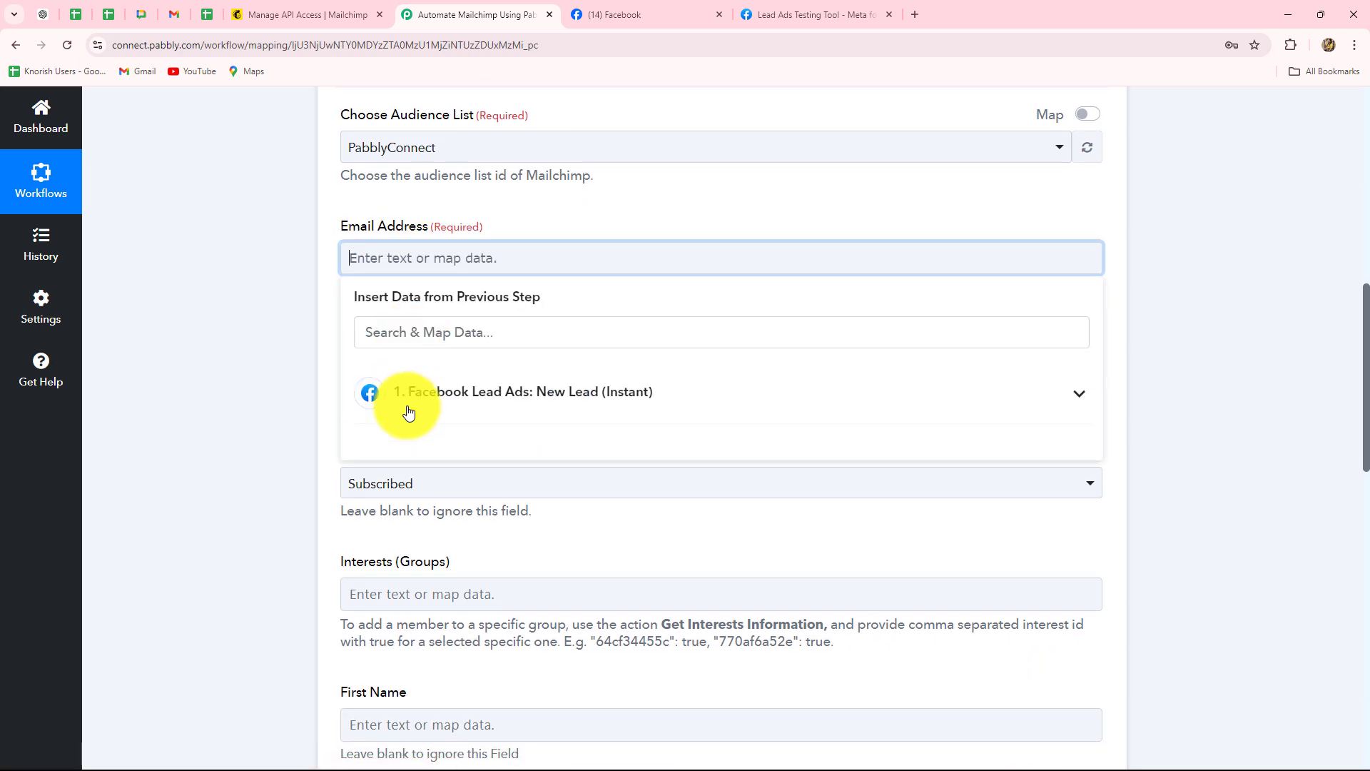
{"action": "left_click", "coordinate": [553, 401]}
{"action": "scroll", "coordinate": [550, 510], "scroll_direction": "down", "scroll_amount": 3}
{"action": "scroll", "coordinate": [550, 509], "scroll_direction": "up", "scroll_amount": 4}
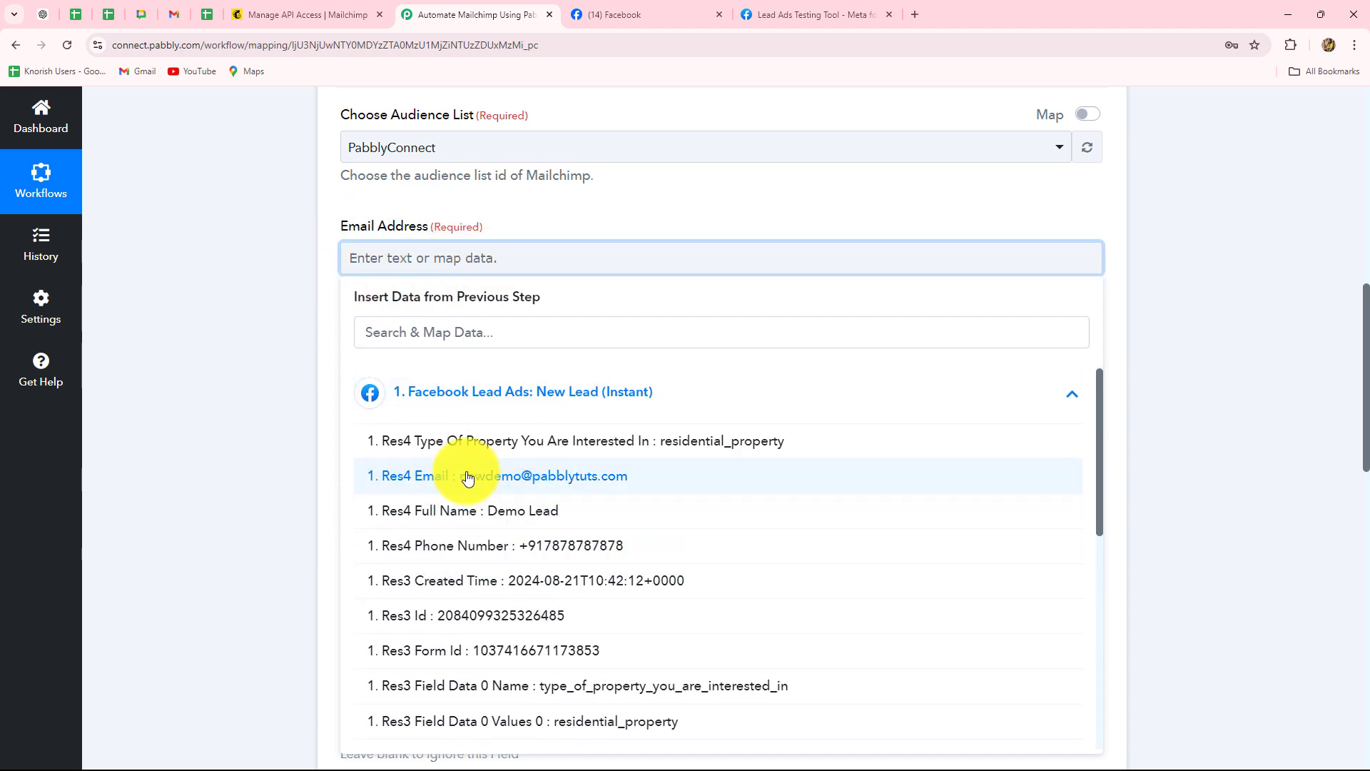
{"action": "left_click", "coordinate": [618, 478]}
{"action": "left_click", "coordinate": [414, 314]}
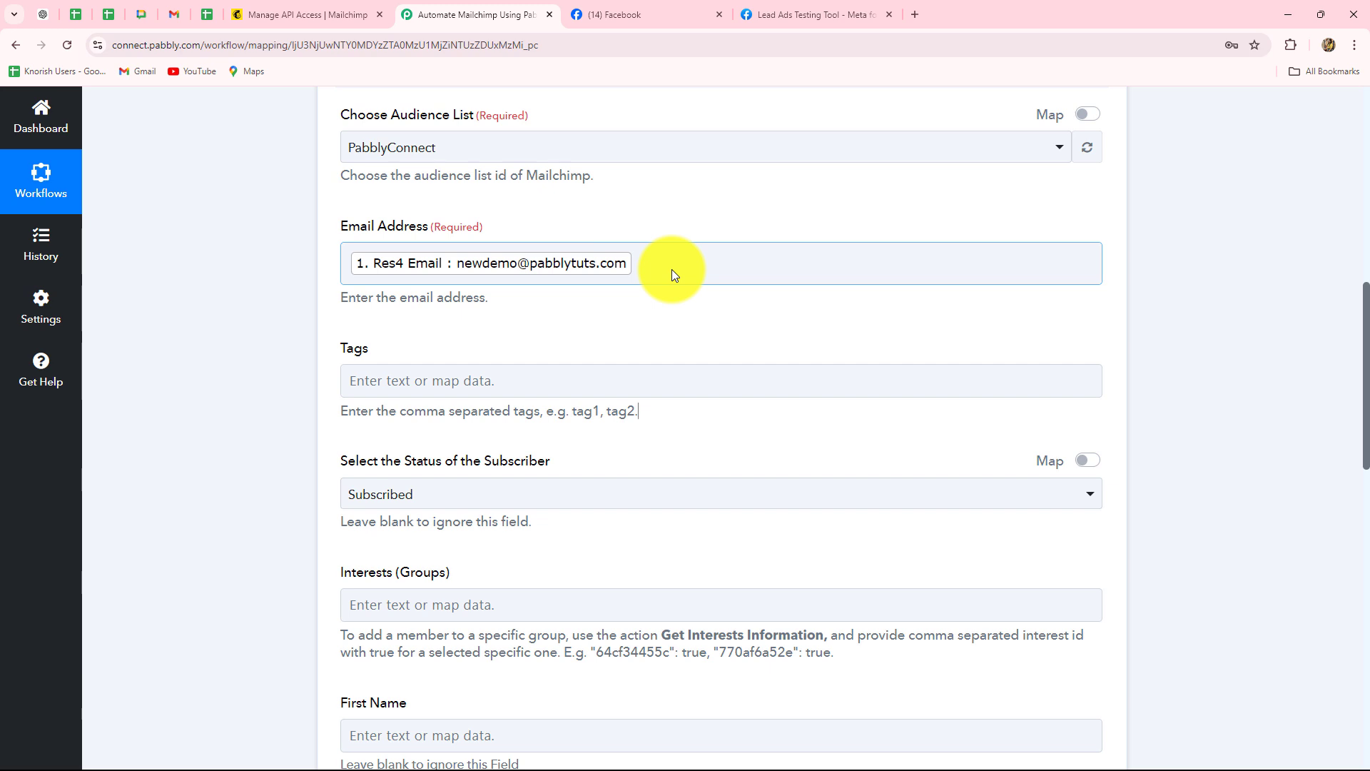
Map the Tags field to the lead's Res4 Type Of Property You Are Interested In response.
{"action": "scroll", "coordinate": [489, 499], "scroll_direction": "down", "scroll_amount": 2}
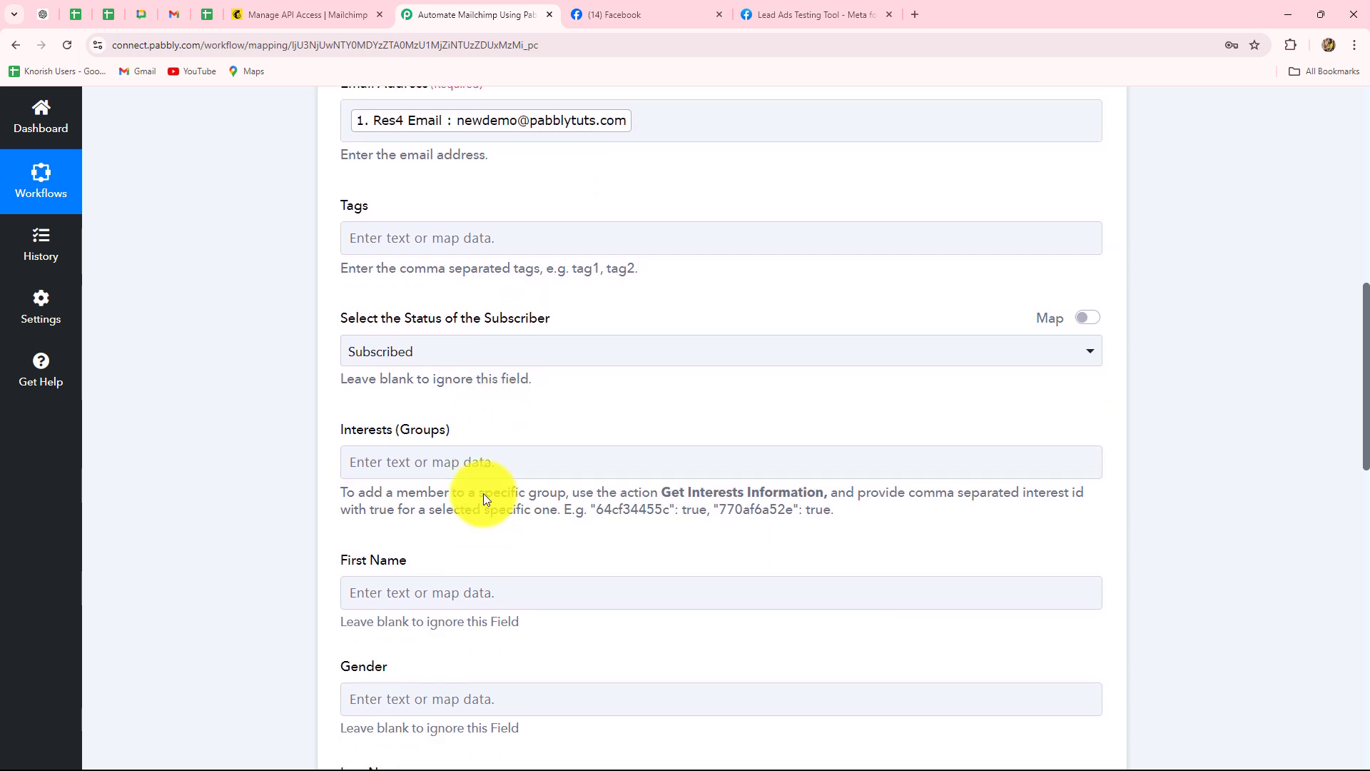
{"action": "left_click", "coordinate": [375, 228]}
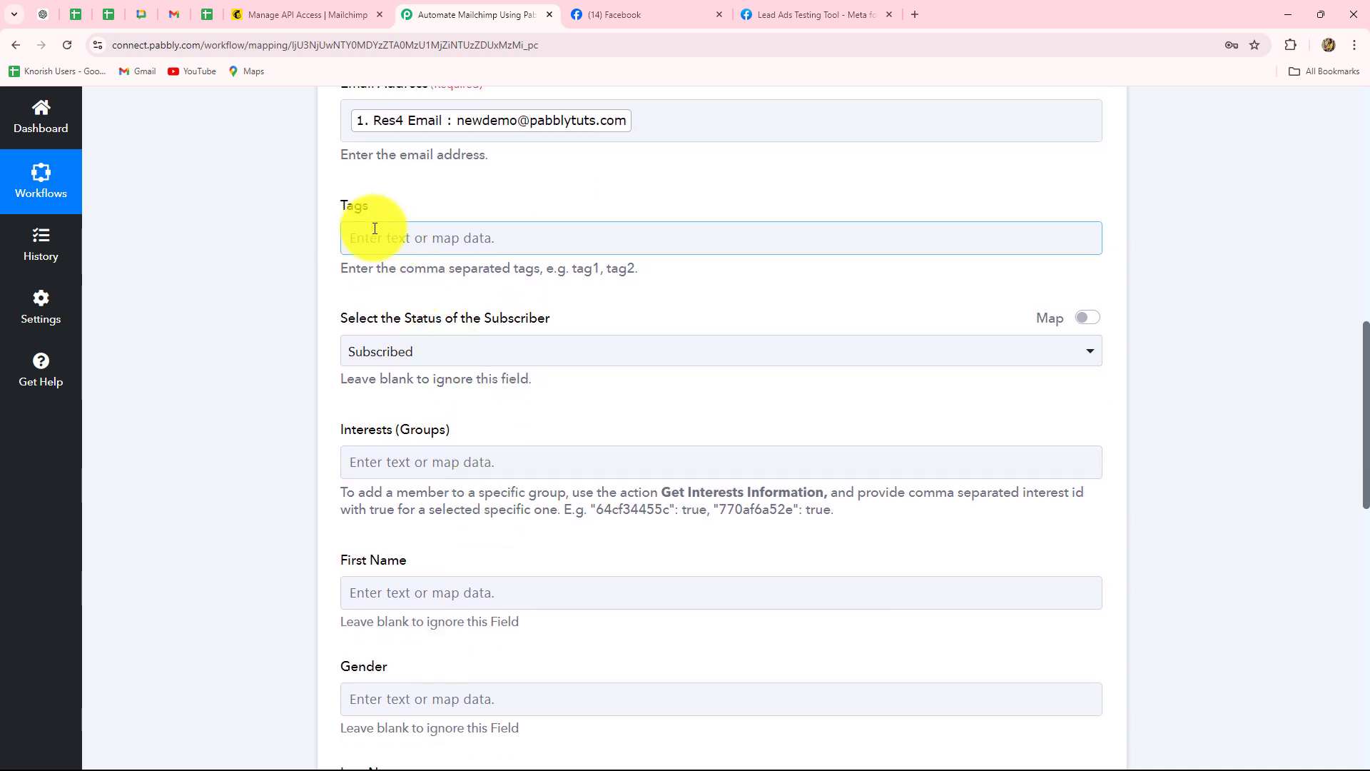
{"action": "left_click", "coordinate": [425, 253]}
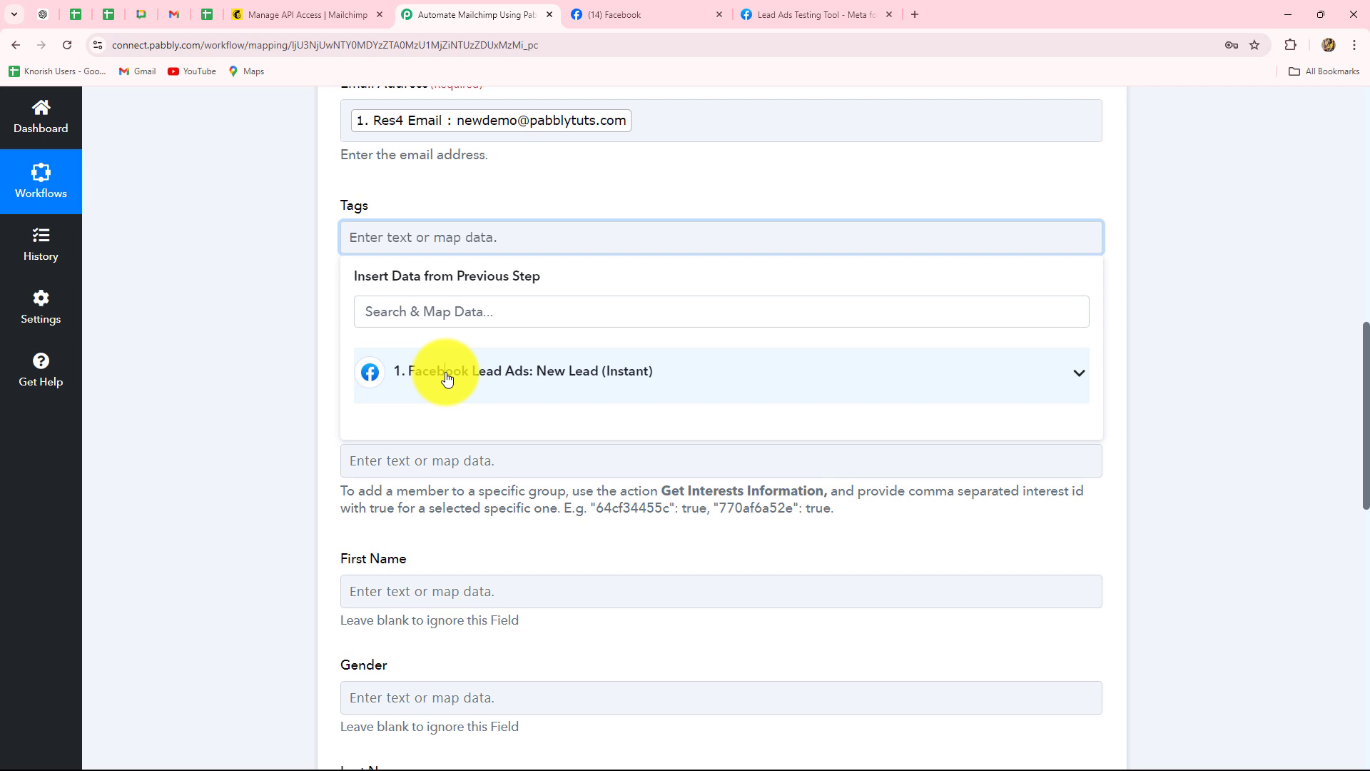
{"action": "left_click", "coordinate": [447, 377]}
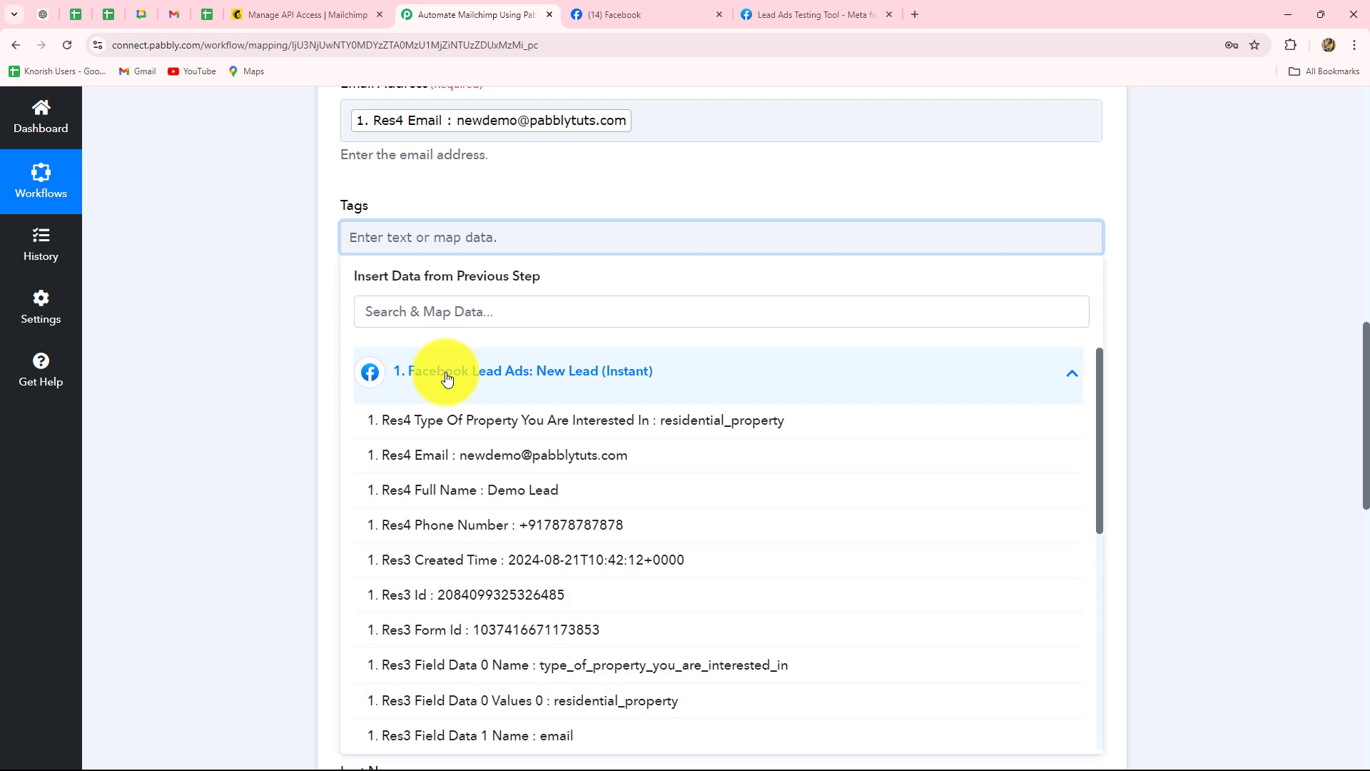
{"action": "left_click", "coordinate": [723, 420]}
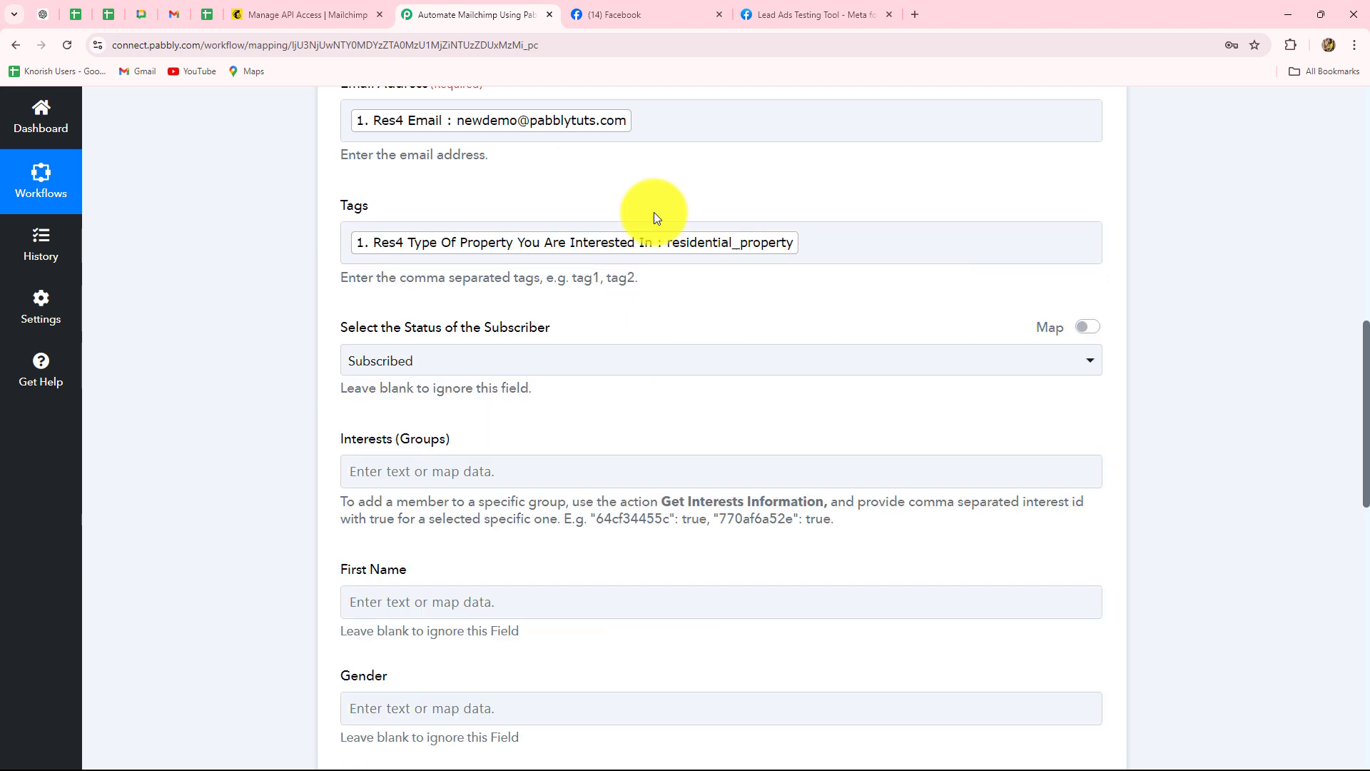
{"action": "left_click", "coordinate": [433, 180]}
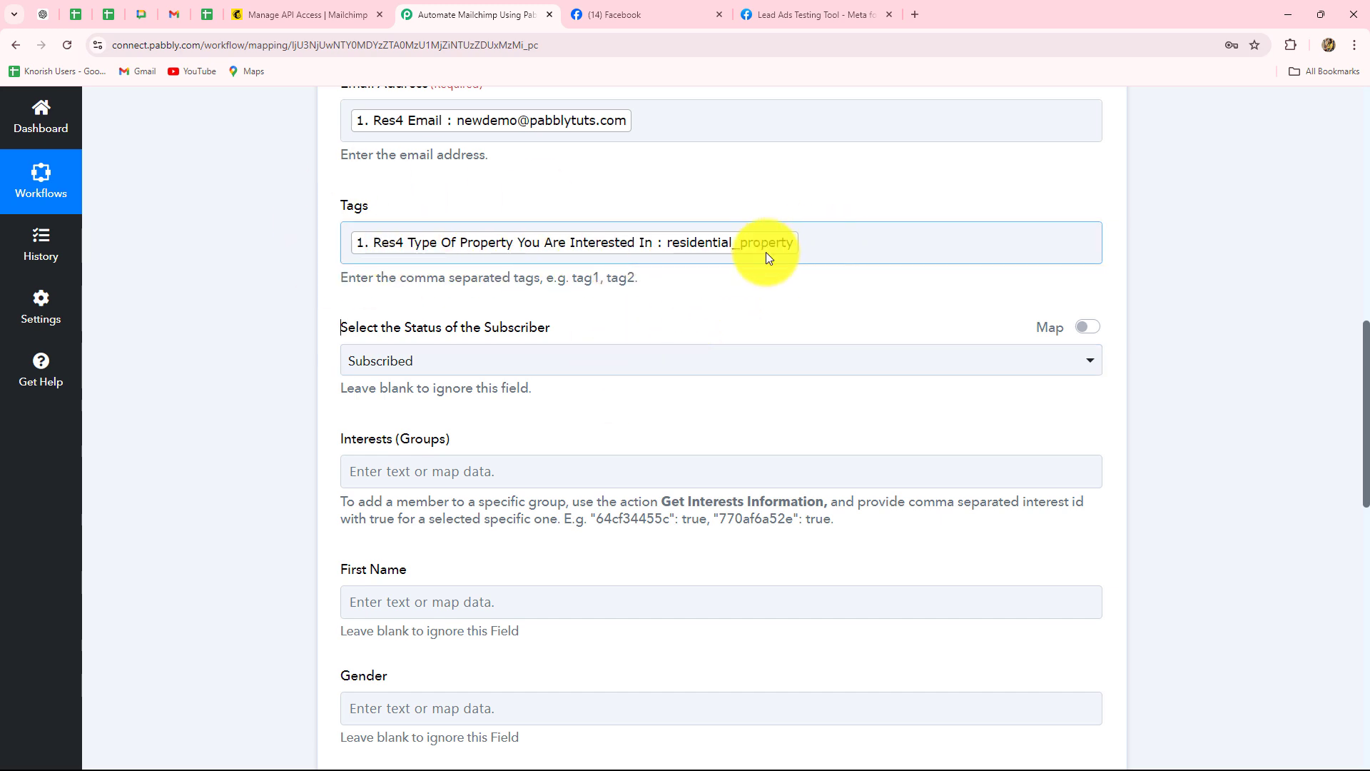
{"action": "left_click_drag", "start_coordinate": [546, 279], "coordinate": [653, 319]}
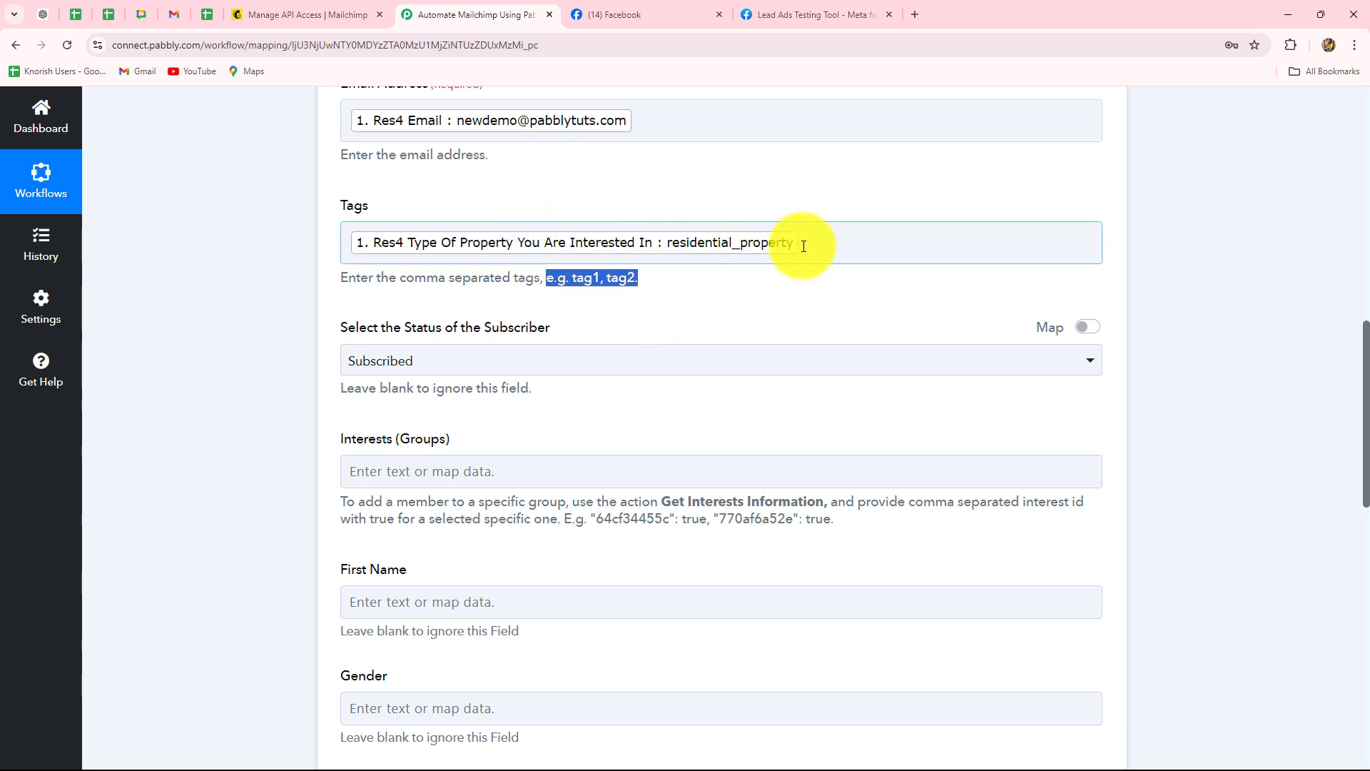
{"action": "left_click", "coordinate": [293, 331]}
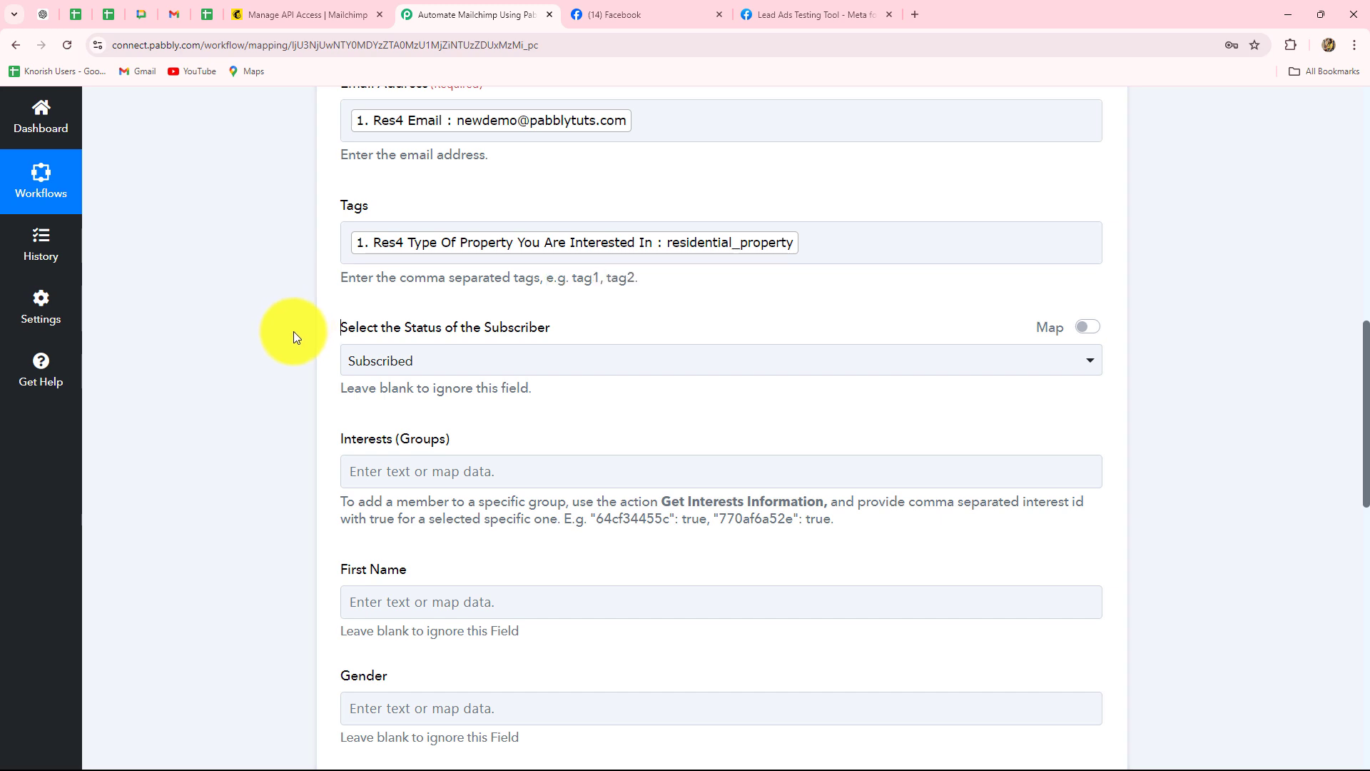
{"action": "scroll", "coordinate": [288, 337], "scroll_direction": "down", "scroll_amount": 2}
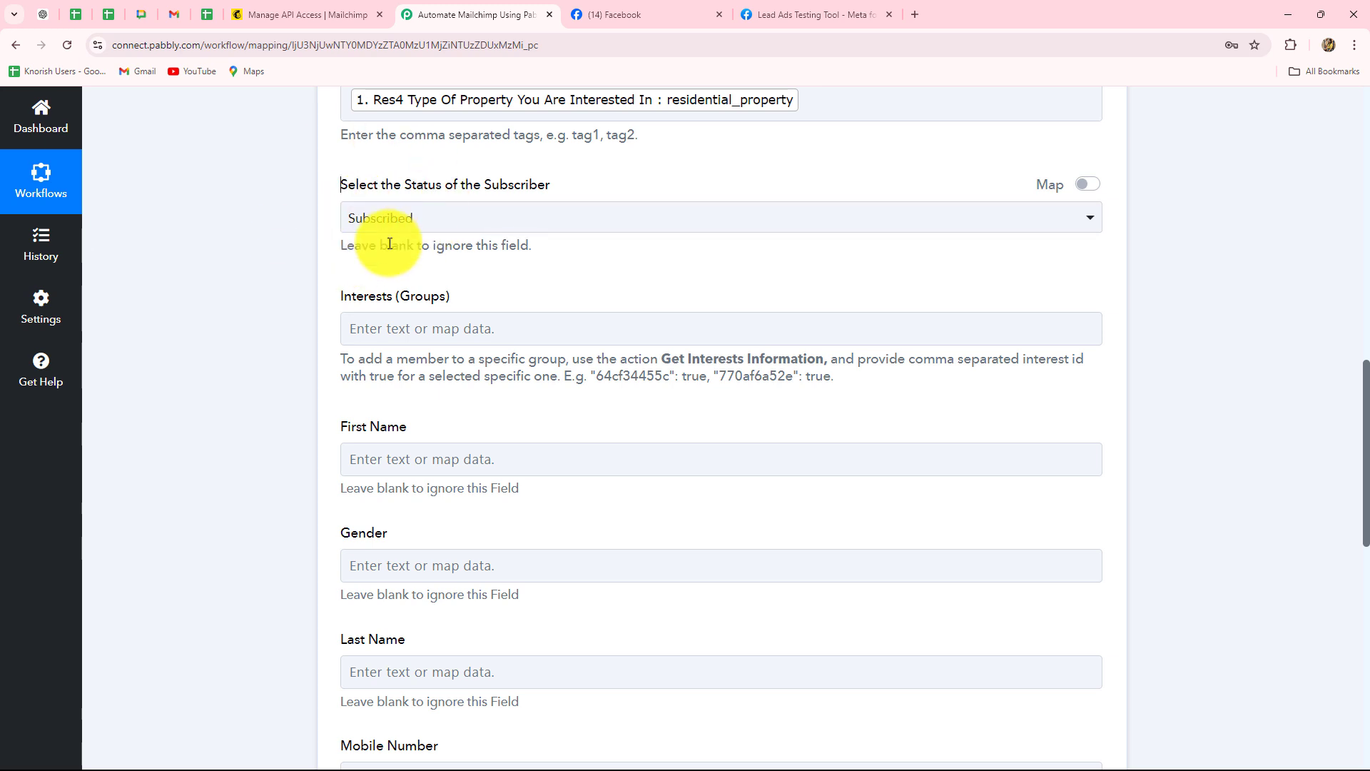
{"action": "scroll", "coordinate": [390, 243], "scroll_direction": "down", "scroll_amount": 2}
{"action": "left_click", "coordinate": [489, 187]}
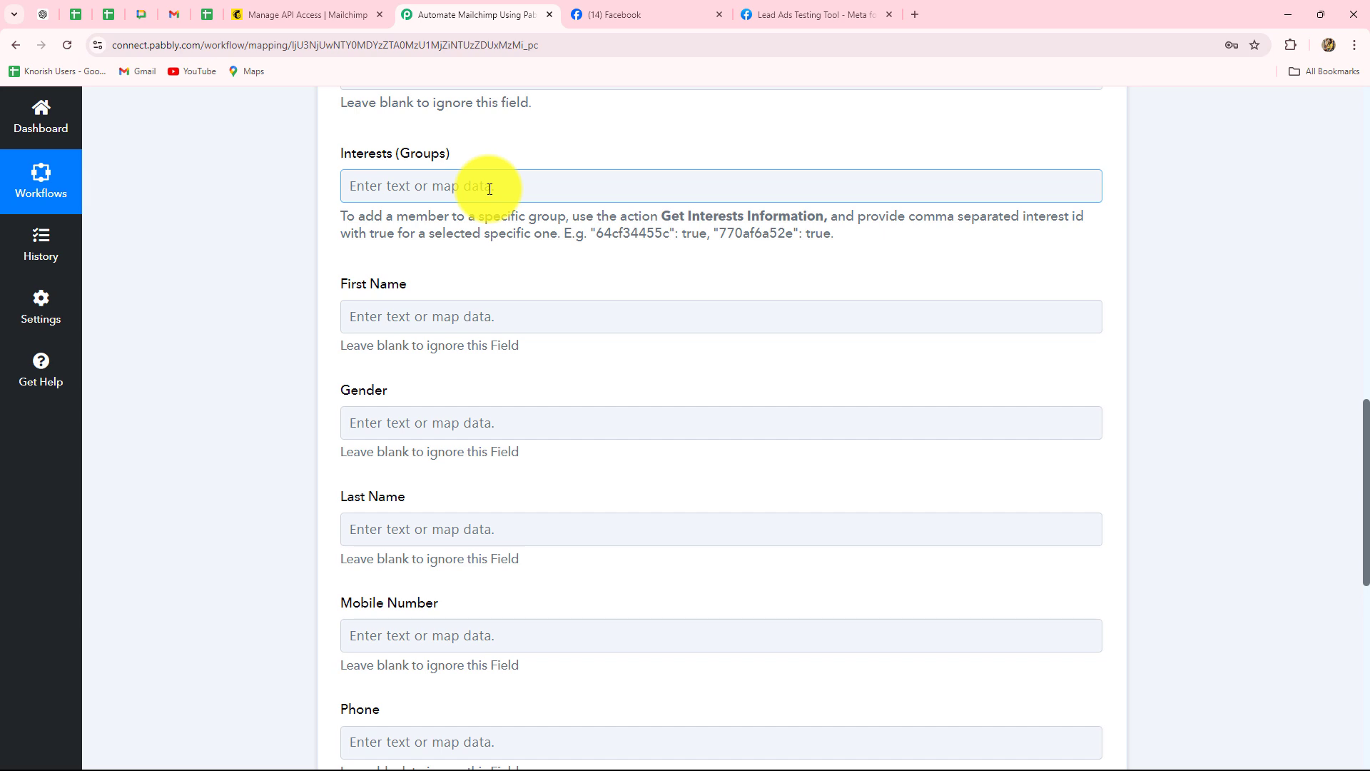
{"action": "scroll", "coordinate": [642, 406], "scroll_direction": "down", "scroll_amount": 1}
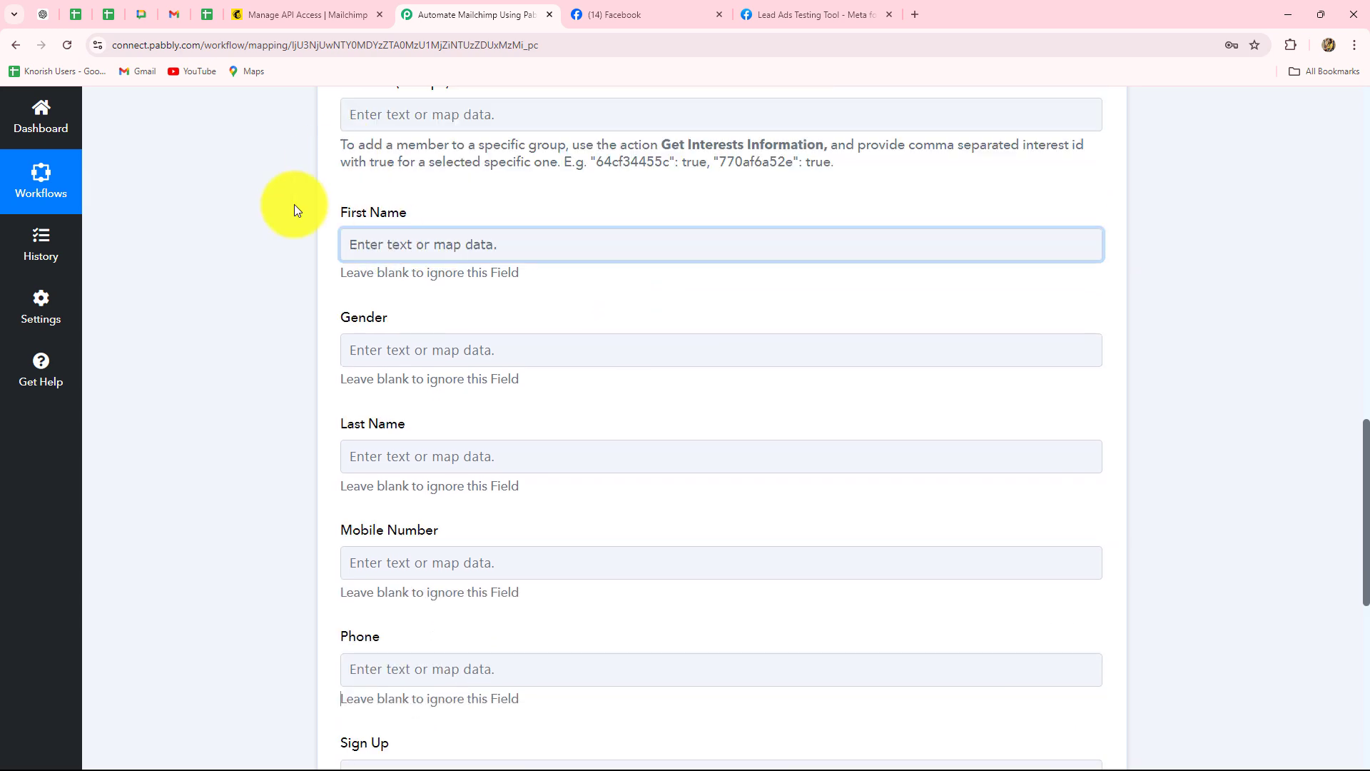
{"action": "left_click", "coordinate": [394, 250]}
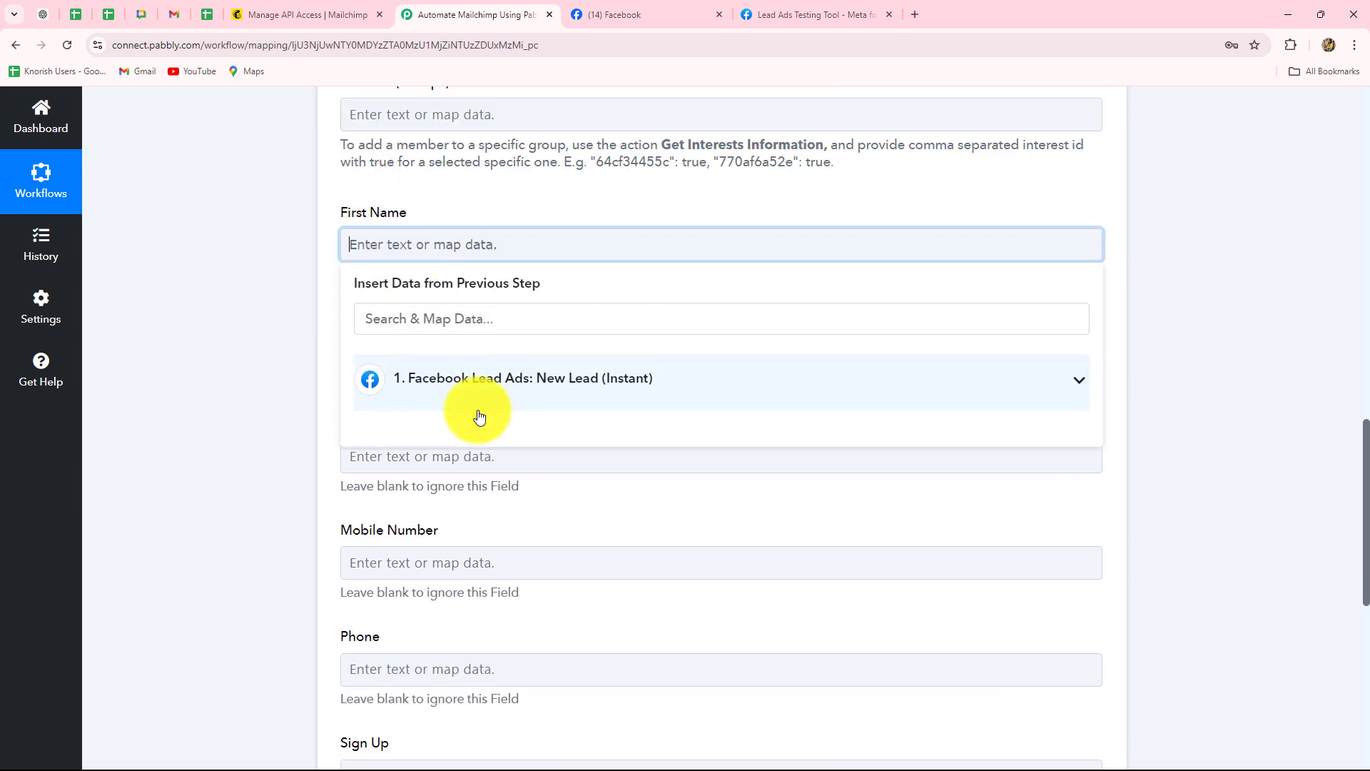
{"action": "left_click", "coordinate": [480, 389]}
{"action": "scroll", "coordinate": [546, 633], "scroll_direction": "down", "scroll_amount": 1}
{"action": "scroll", "coordinate": [546, 633], "scroll_direction": "down", "scroll_amount": 1}
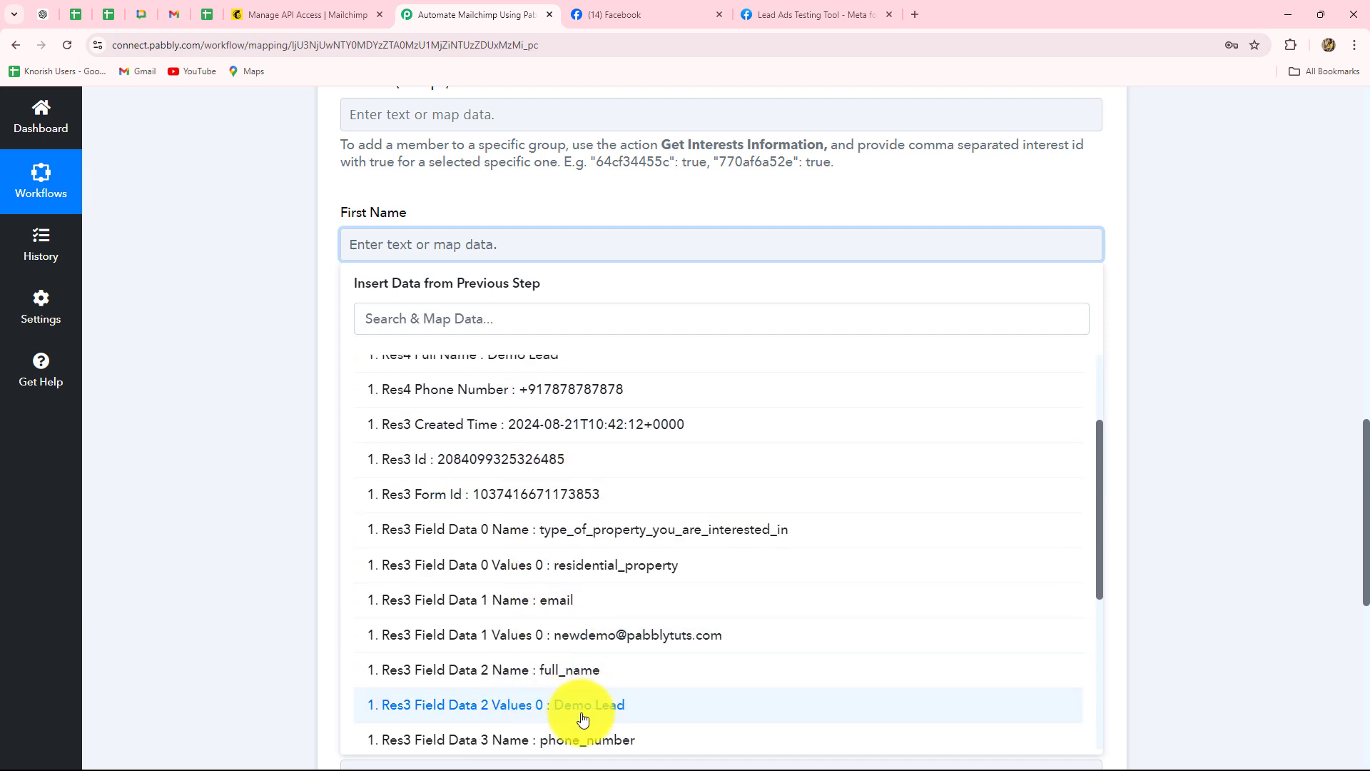
{"action": "left_click", "coordinate": [504, 703]}
{"action": "scroll", "coordinate": [422, 530], "scroll_direction": "down", "scroll_amount": 3}
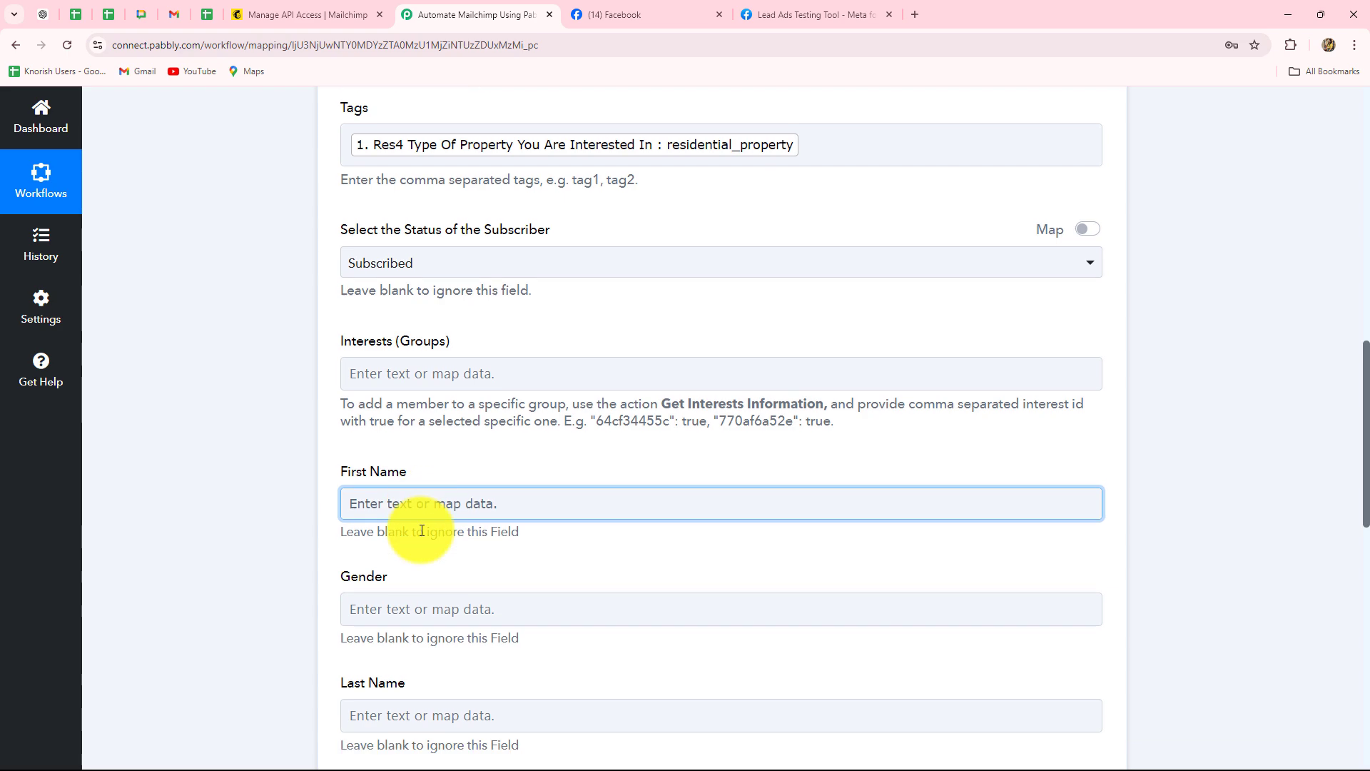
Add and connect a Text Formatter (Pabbly) action with the Split Text event between the Facebook trigger and the Mailchimp action.
{"action": "scroll", "coordinate": [386, 568], "scroll_direction": "up", "scroll_amount": 4}
{"action": "scroll", "coordinate": [387, 568], "scroll_direction": "up", "scroll_amount": 10}
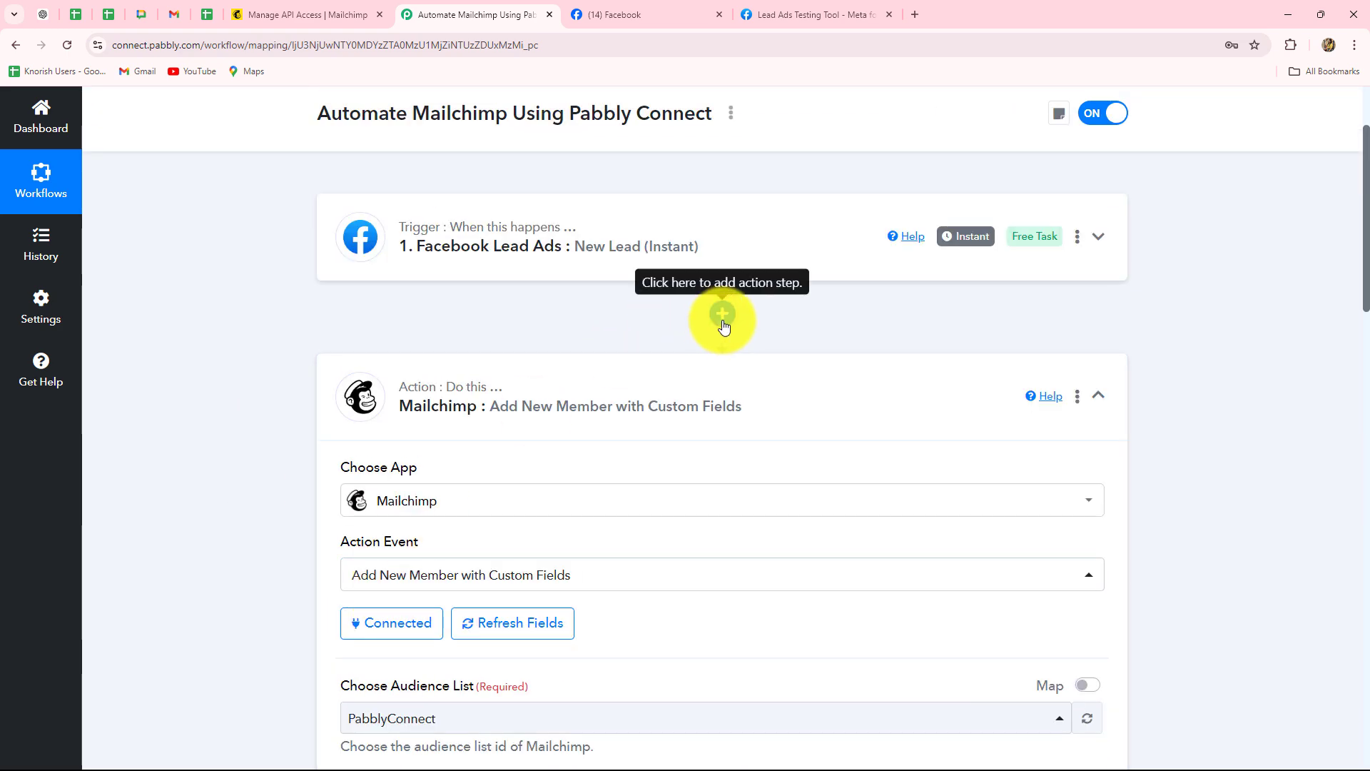
{"action": "left_click", "coordinate": [722, 317]}
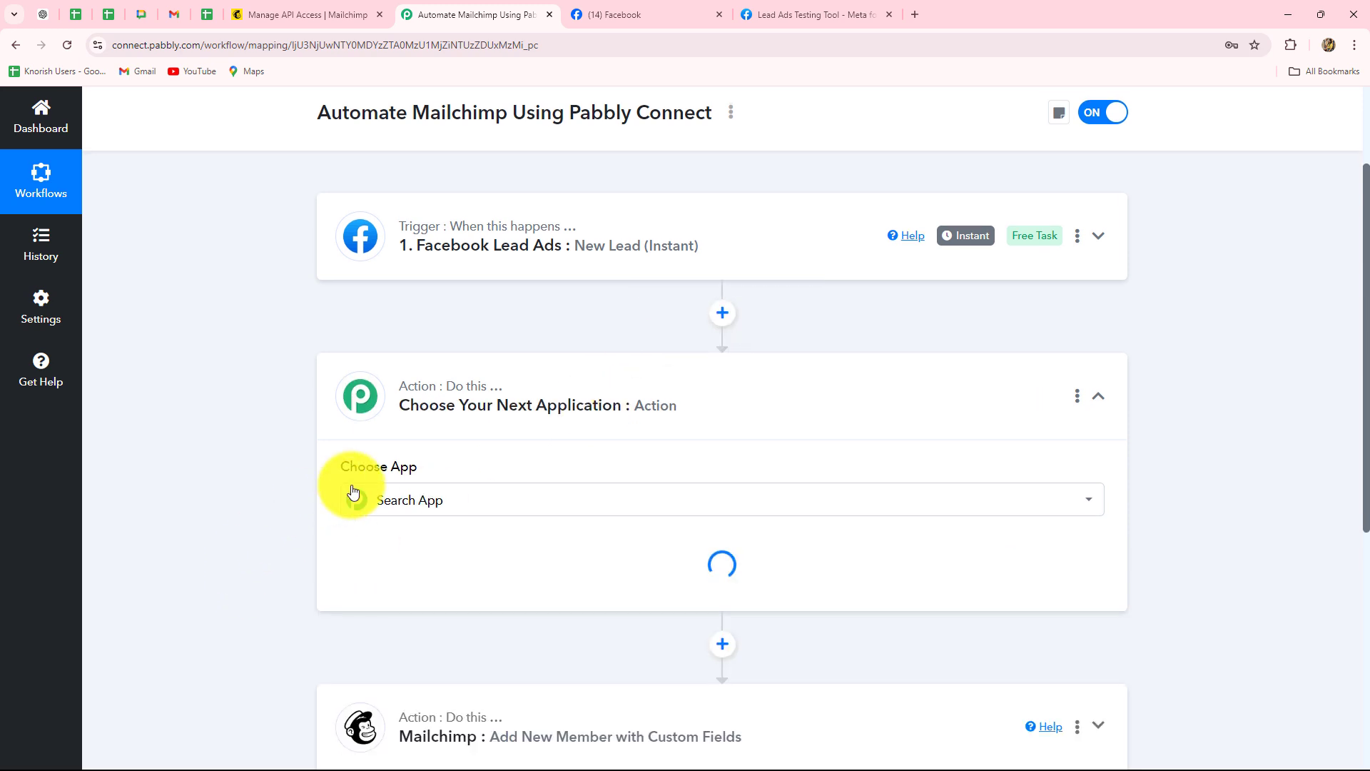
{"action": "type", "text": "tex"}
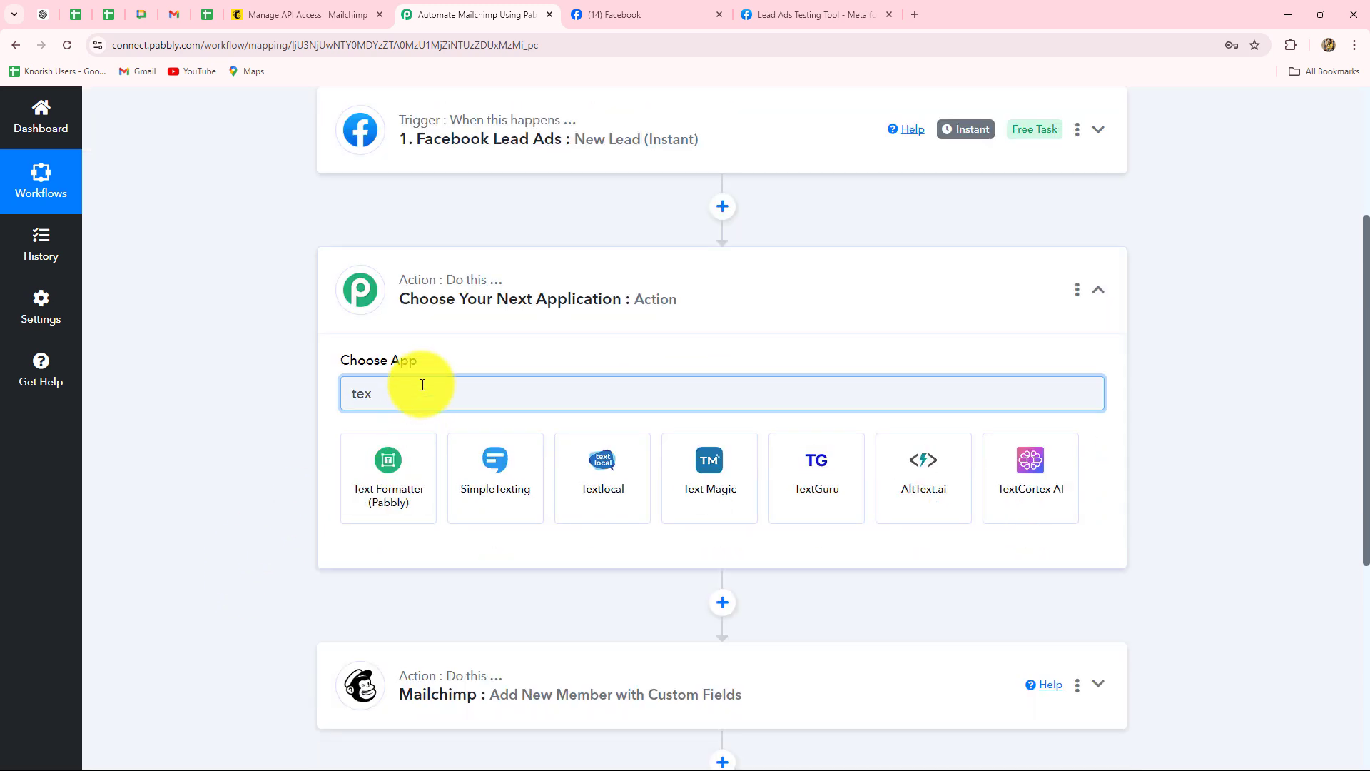
{"action": "left_click", "coordinate": [378, 477]}
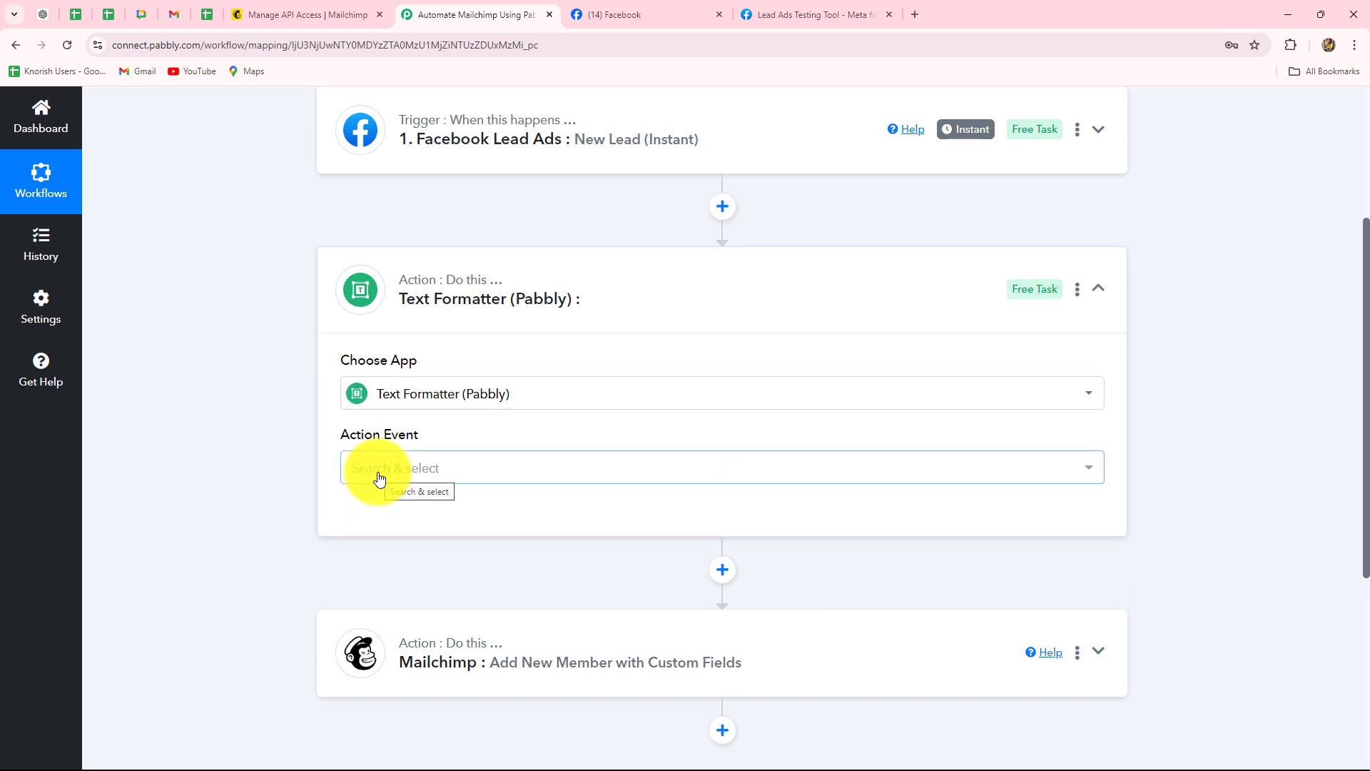
{"action": "left_click", "coordinate": [379, 477]}
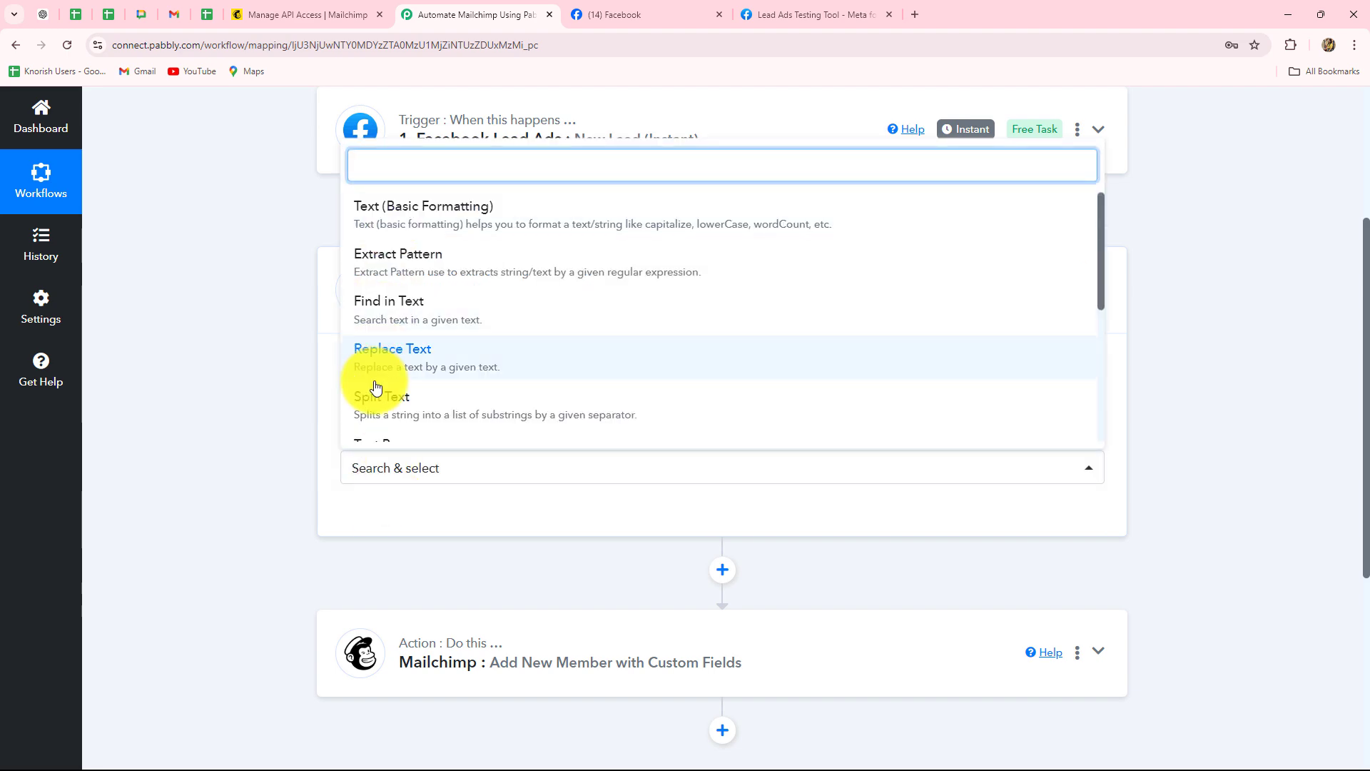
{"action": "left_click", "coordinate": [370, 403]}
{"action": "left_click", "coordinate": [382, 515]}
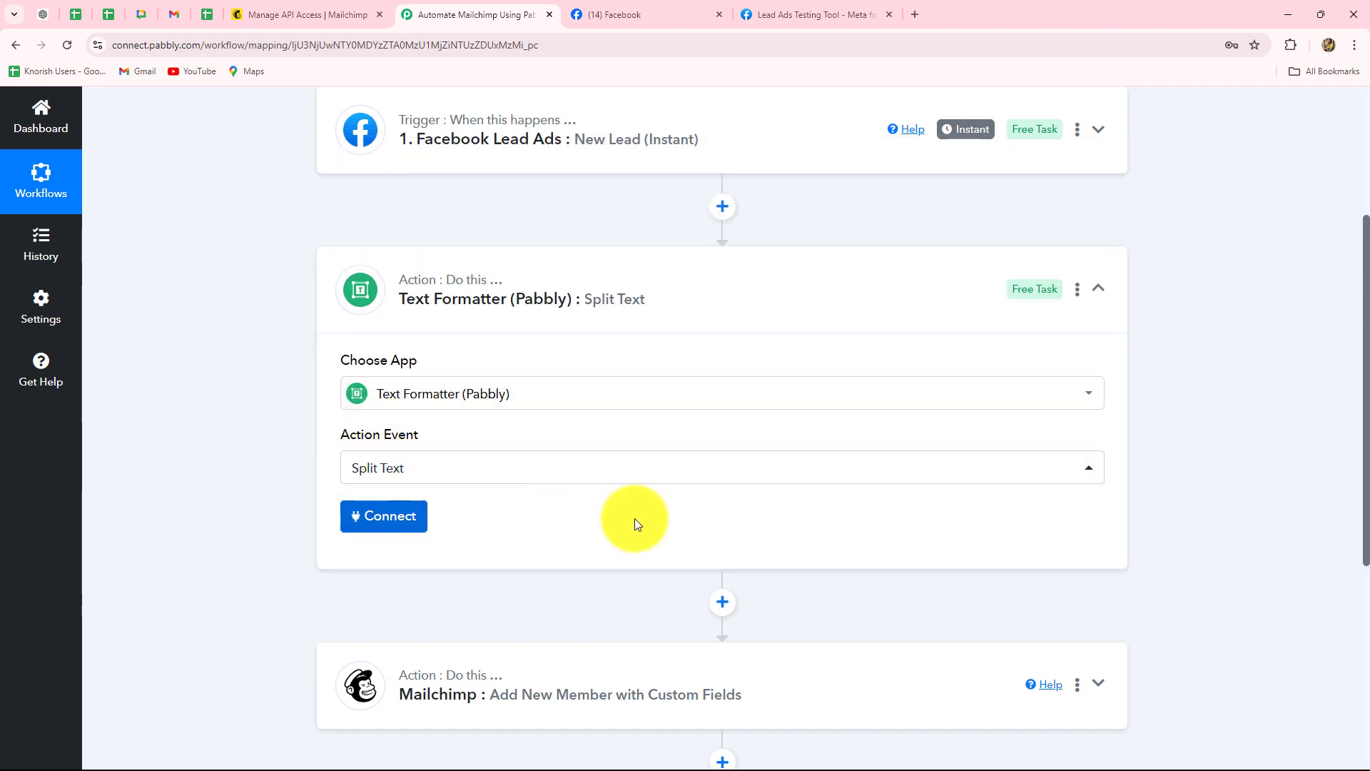
Map Text to Split to the Res4 Full Name value from the Facebook Lead Ads trigger.
{"action": "scroll", "coordinate": [488, 429], "scroll_direction": "down", "scroll_amount": 3}
{"action": "left_click", "coordinate": [464, 397]}
{"action": "scroll", "coordinate": [465, 397], "scroll_direction": "down", "scroll_amount": 1}
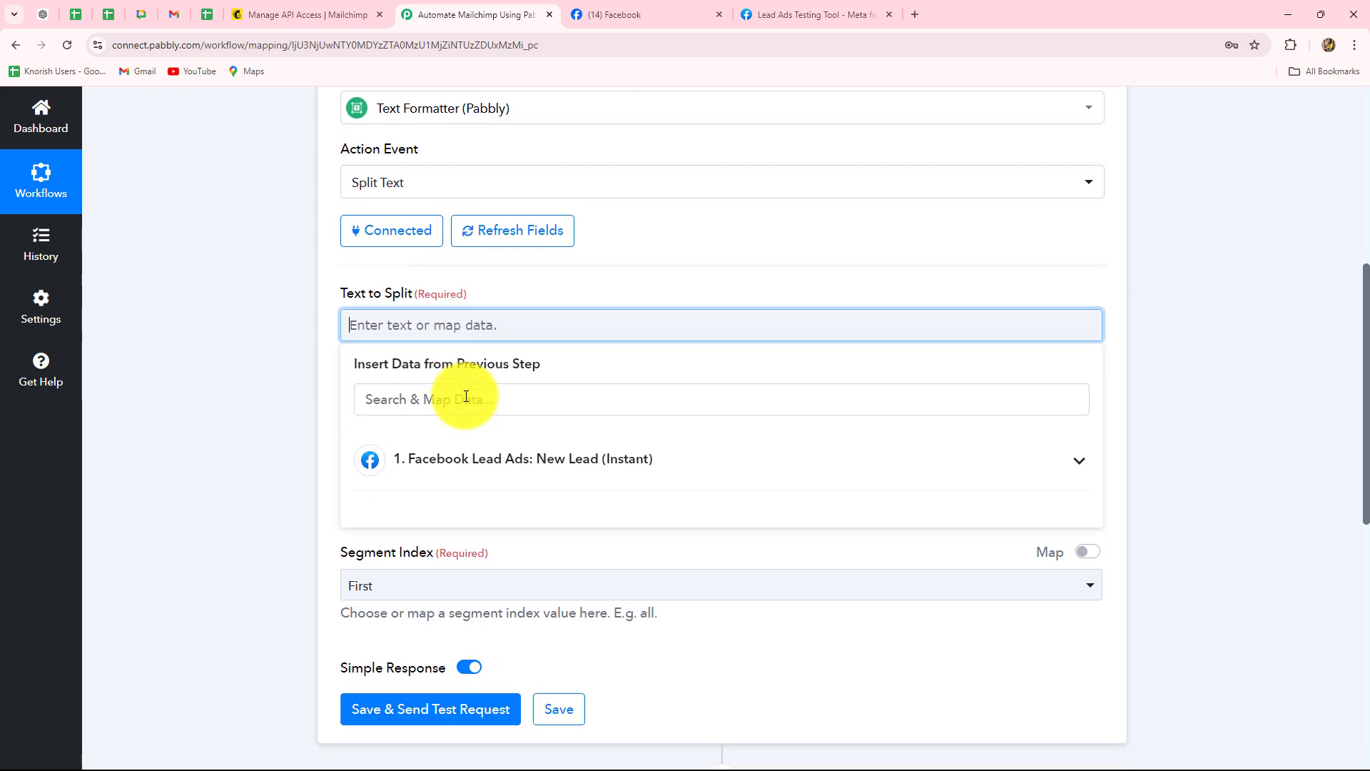
{"action": "left_click", "coordinate": [457, 466]}
{"action": "scroll", "coordinate": [383, 557], "scroll_direction": "down", "scroll_amount": 2}
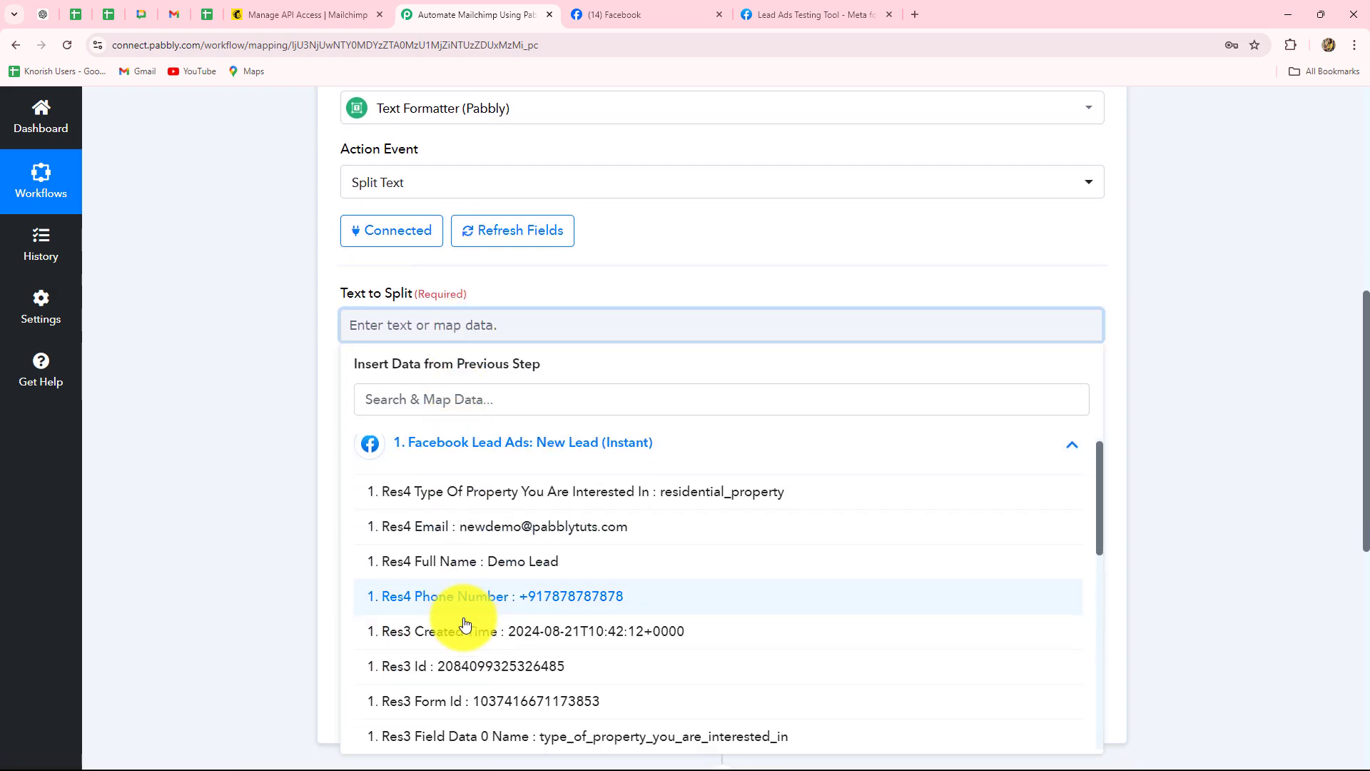
{"action": "left_click", "coordinate": [490, 508]}
{"action": "left_click", "coordinate": [143, 452]}
{"action": "scroll", "coordinate": [148, 447], "scroll_direction": "down", "scroll_amount": 2}
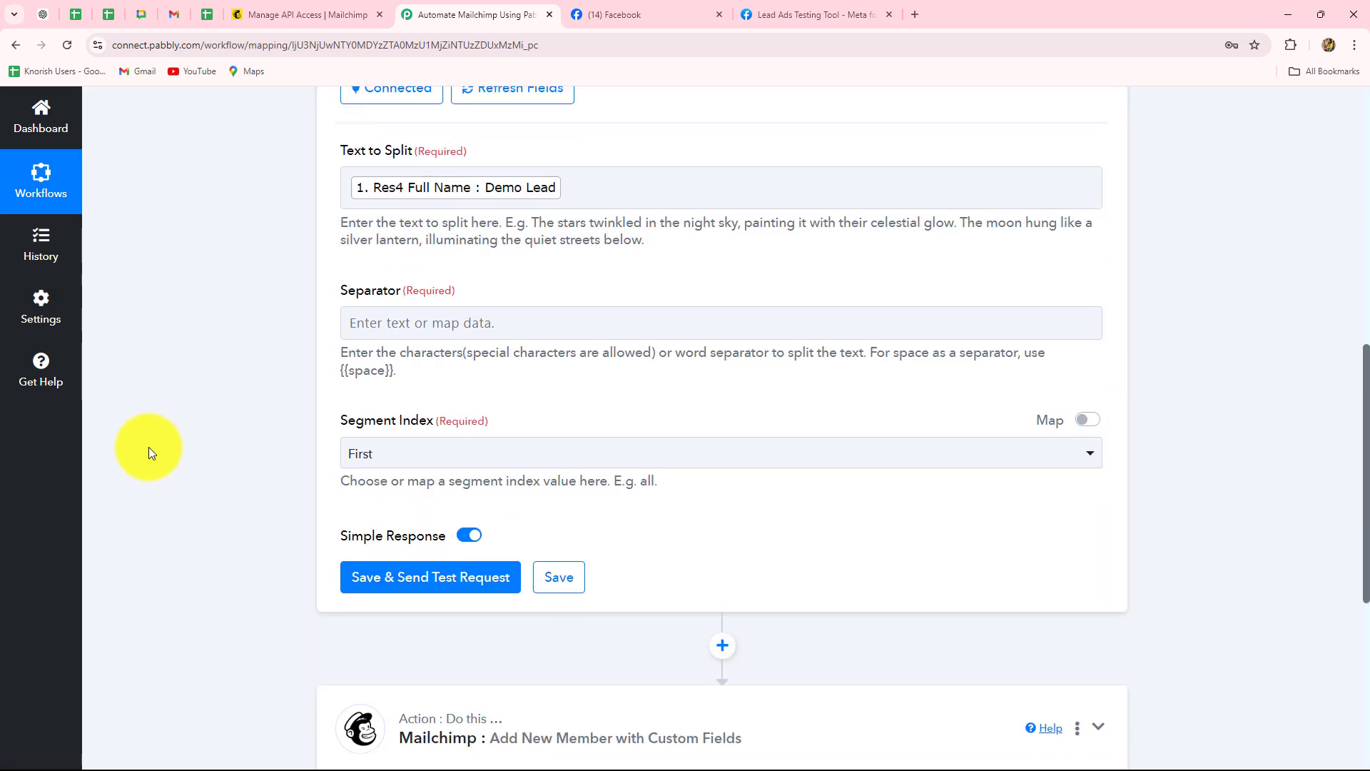
Set the Separator of the Split Text action to {{space}}.
{"action": "key", "text": "Tab"}
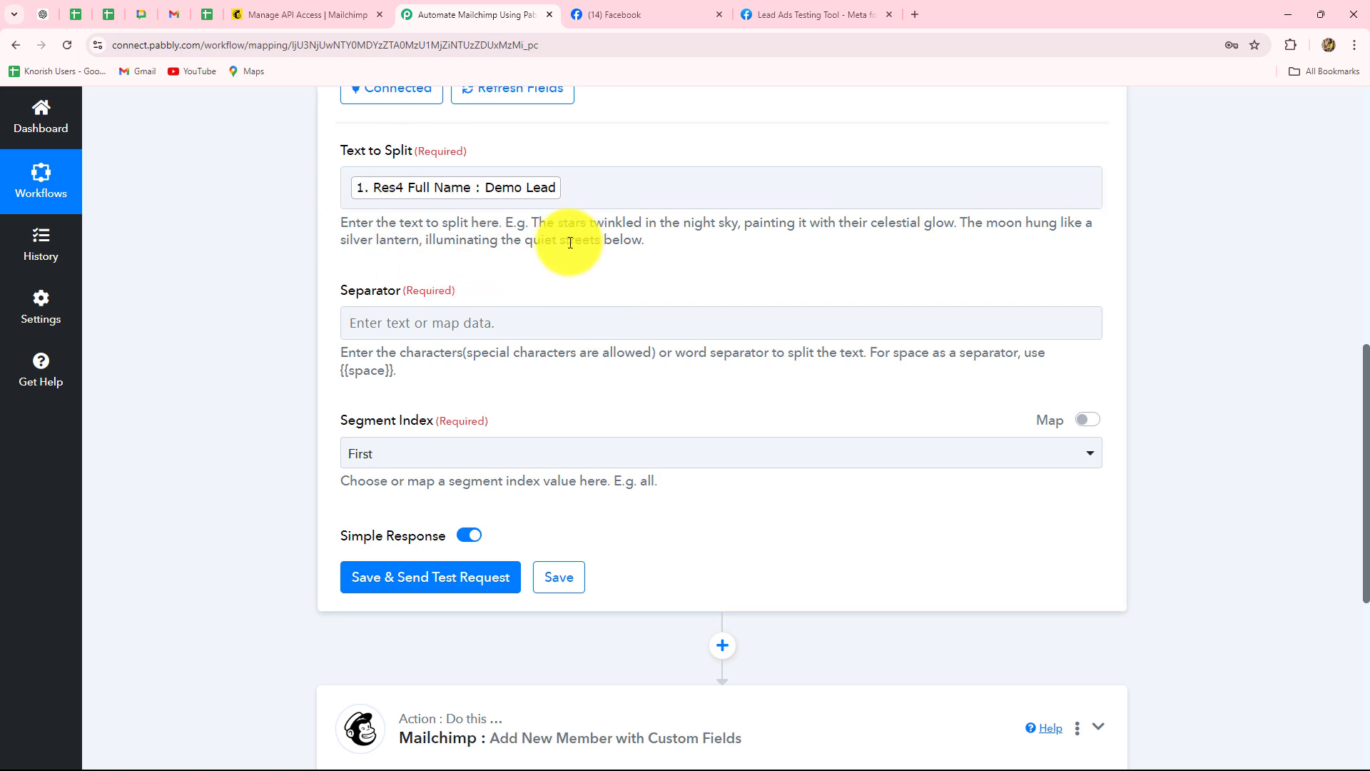
{"action": "left_click", "coordinate": [546, 331]}
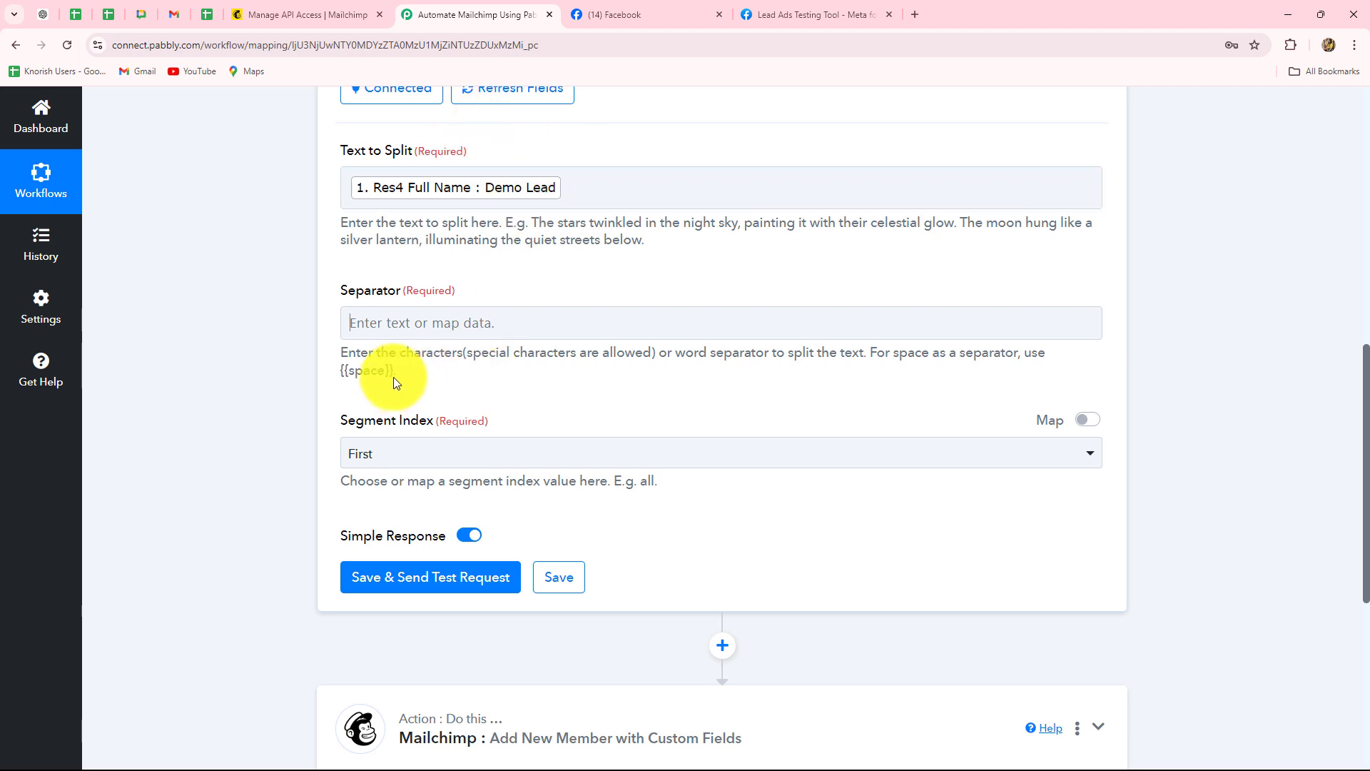
{"action": "left_click_drag", "start_coordinate": [395, 369], "coordinate": [347, 369]}
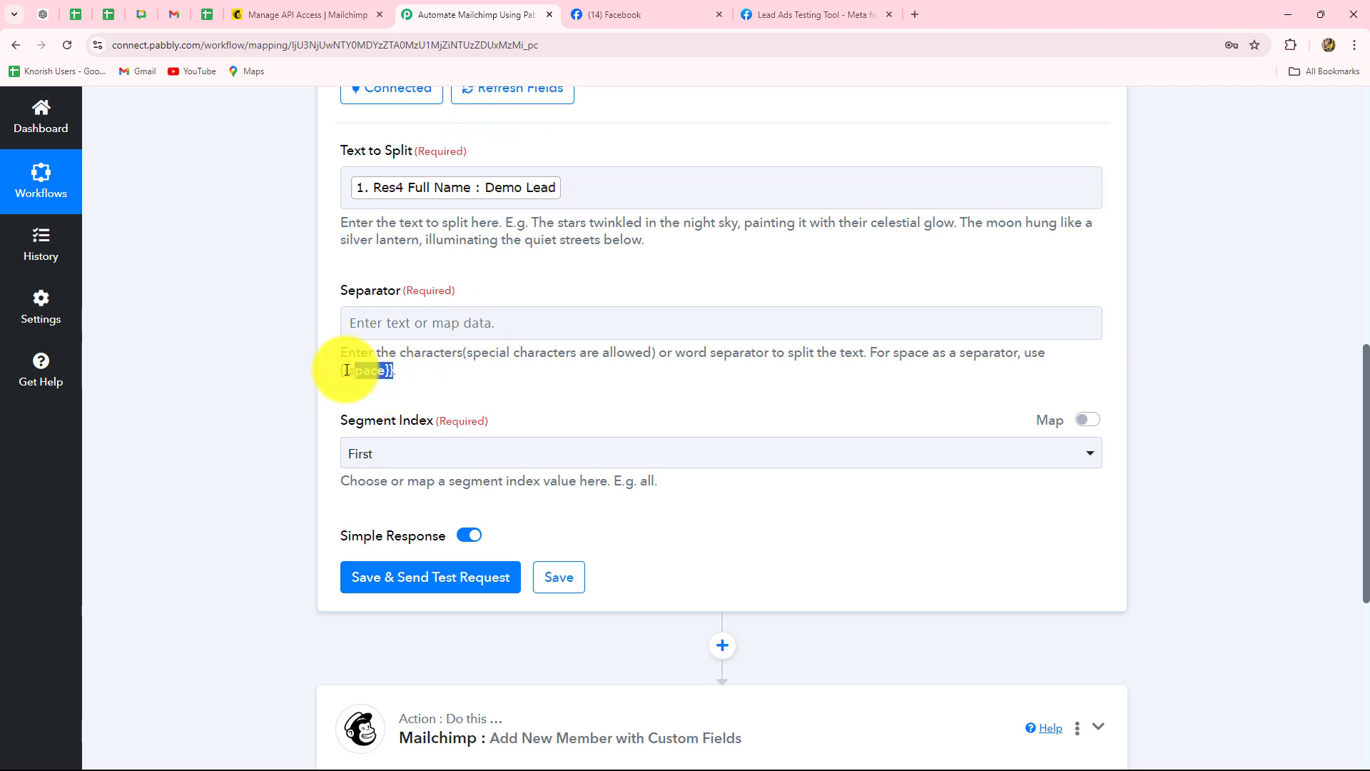
{"action": "left_click", "coordinate": [367, 323]}
{"action": "type", "text": "{{space}}"}
{"action": "left_click", "coordinate": [300, 329]}
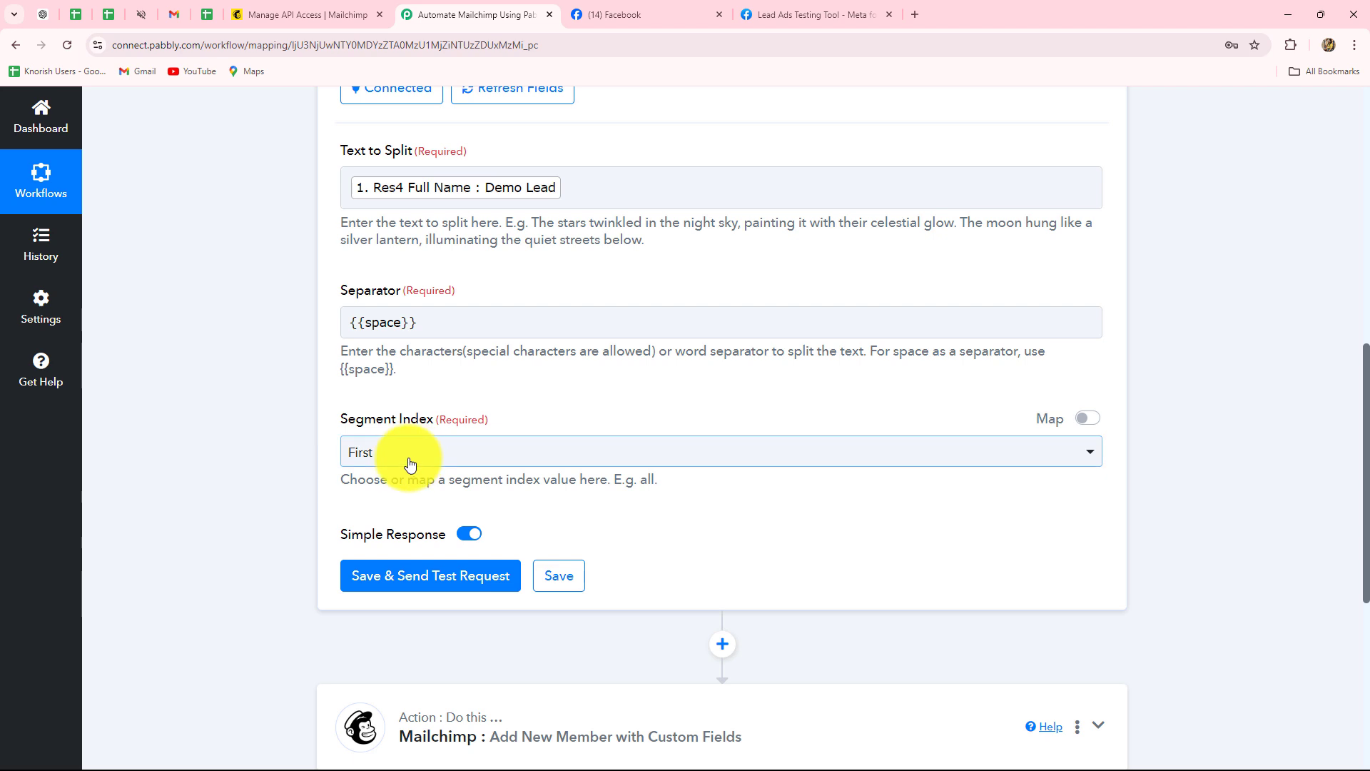
Set the Segment Index to All, save the Split Text action with a test request and check the split results.
{"action": "scroll", "coordinate": [404, 428], "scroll_direction": "down", "scroll_amount": 2}
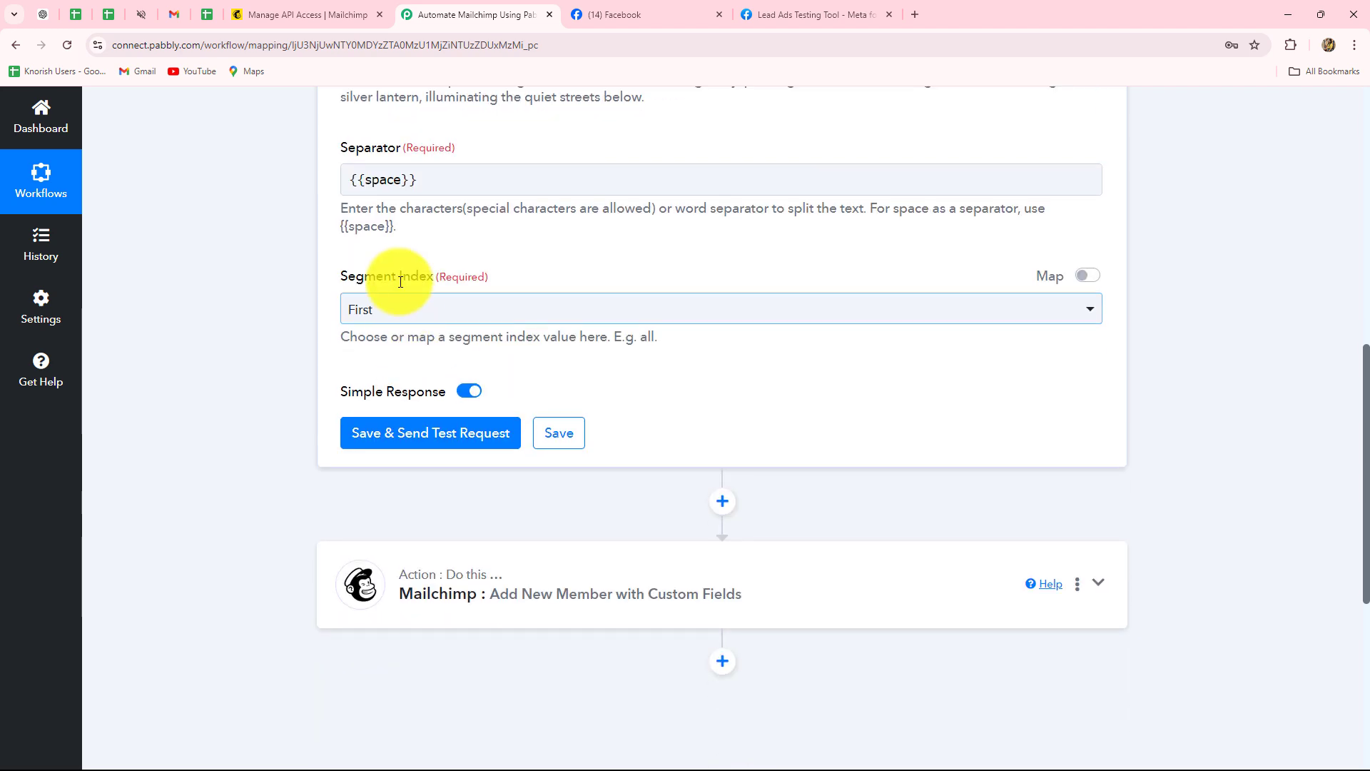
{"action": "left_click", "coordinate": [425, 326]}
{"action": "left_click", "coordinate": [357, 511]}
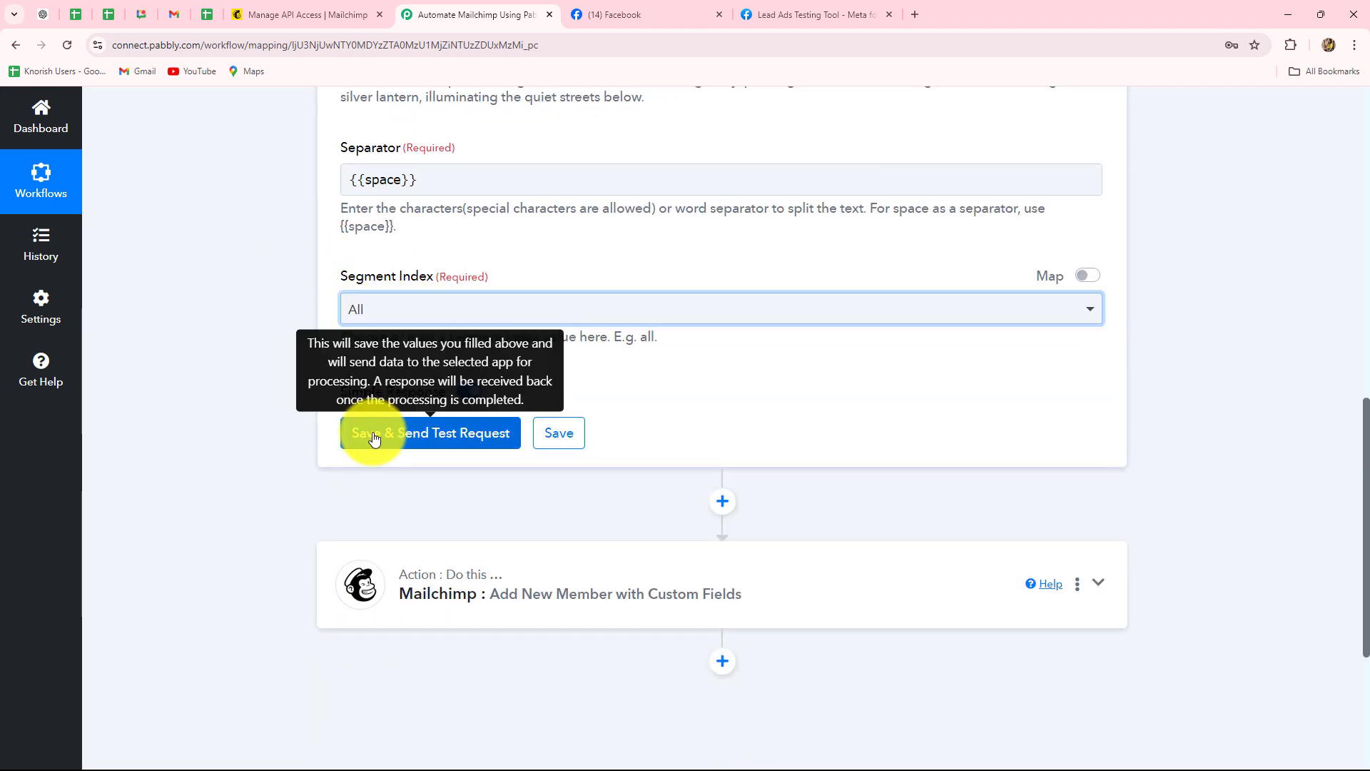
{"action": "left_click", "coordinate": [374, 438]}
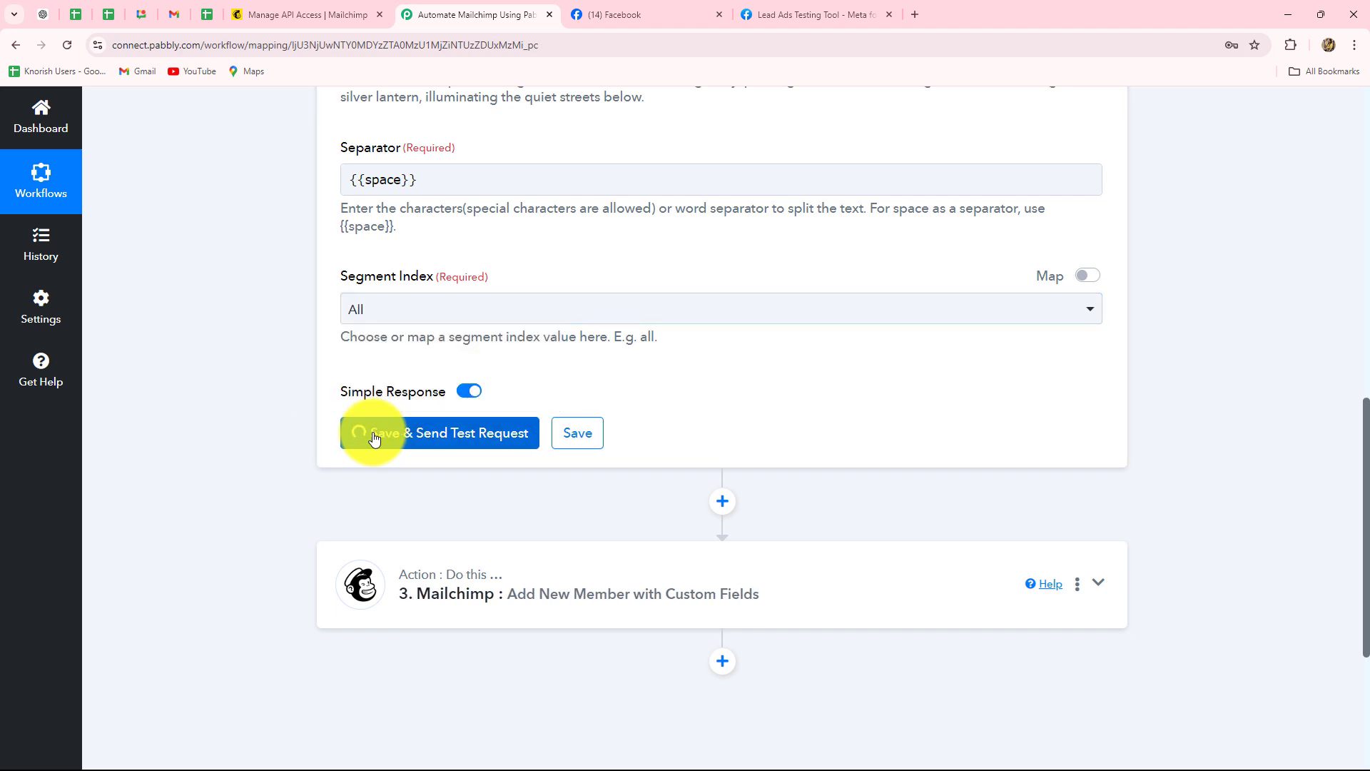
{"action": "left_click_drag", "start_coordinate": [832, 568], "coordinate": [691, 552]}
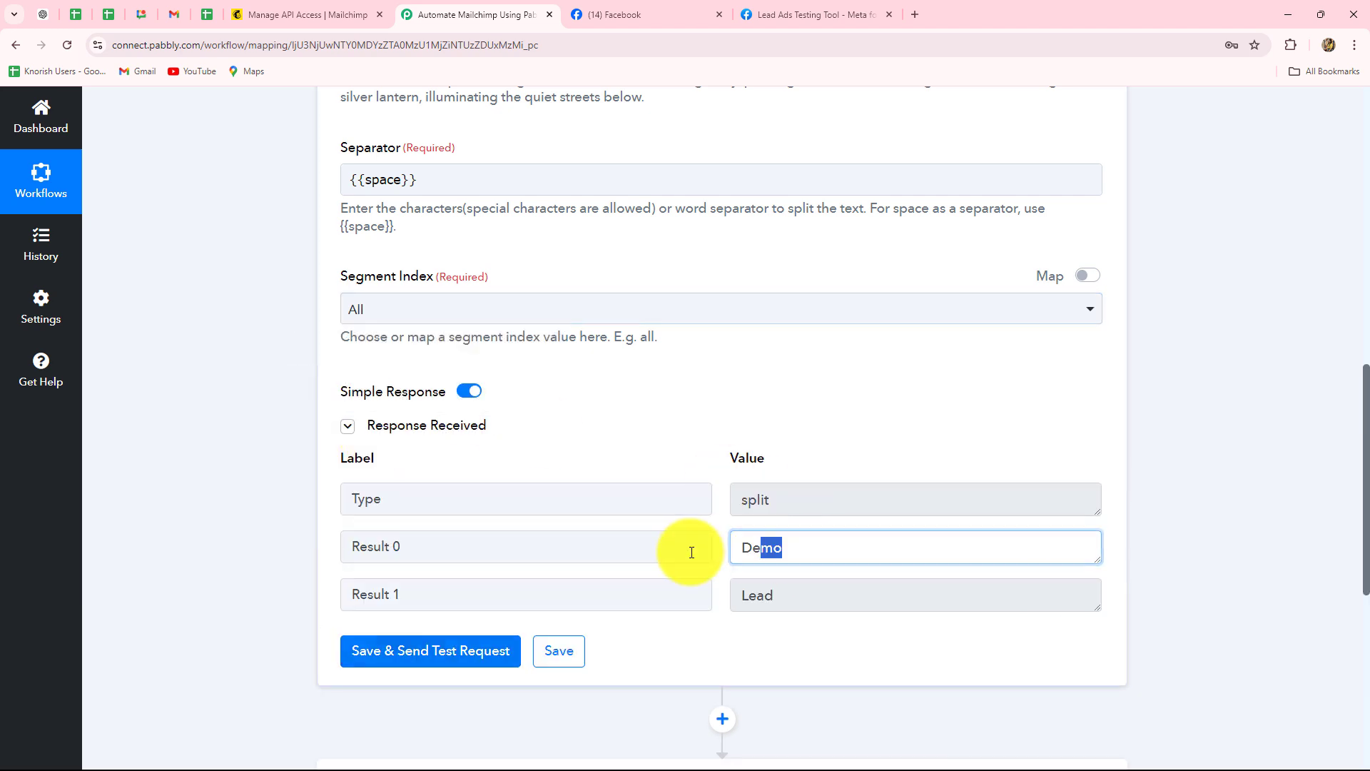
{"action": "double_click", "coordinate": [752, 590]}
Open the Mailchimp action and map its First Name field to Result 0 from the Text Formatter step.
{"action": "scroll", "coordinate": [734, 590], "scroll_direction": "down", "scroll_amount": 7}
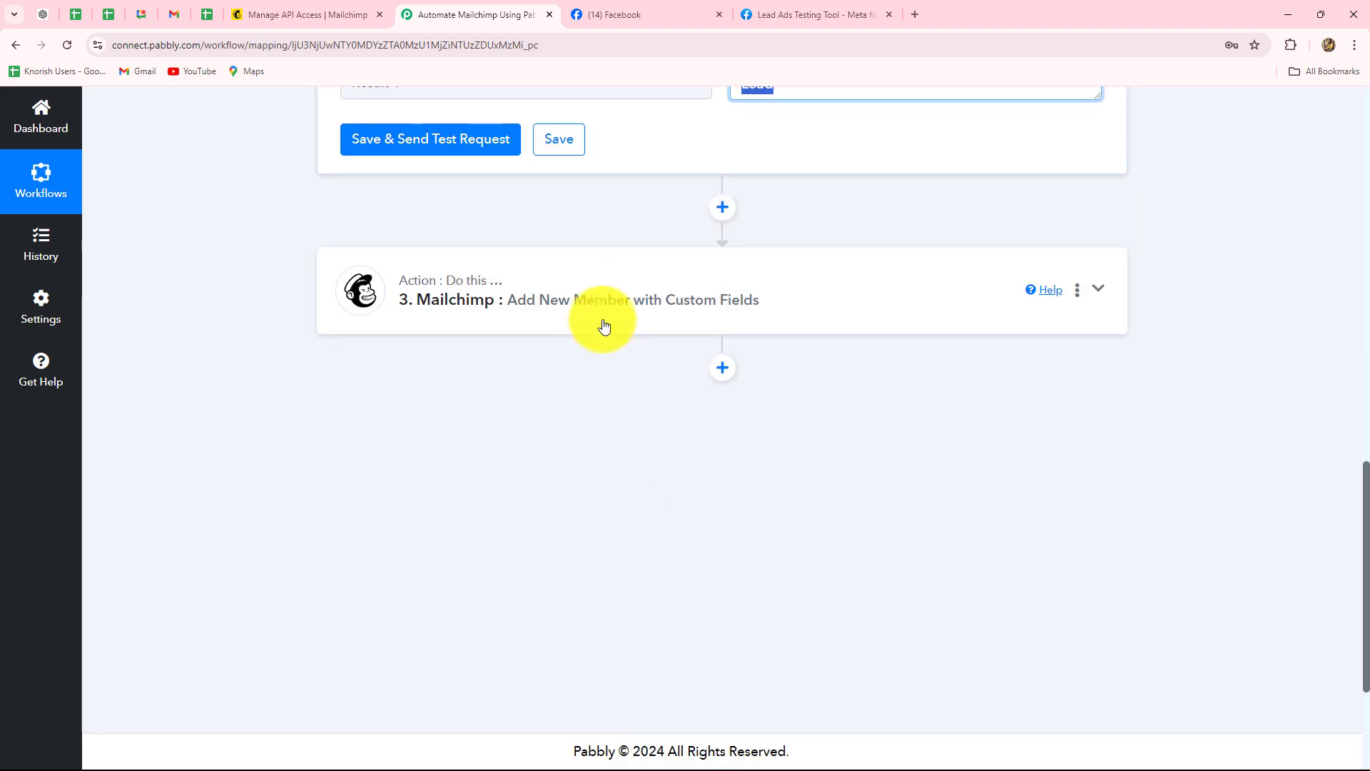
{"action": "left_click", "coordinate": [603, 326]}
{"action": "scroll", "coordinate": [500, 499], "scroll_direction": "down", "scroll_amount": 10}
{"action": "scroll", "coordinate": [241, 571], "scroll_direction": "up", "scroll_amount": 8}
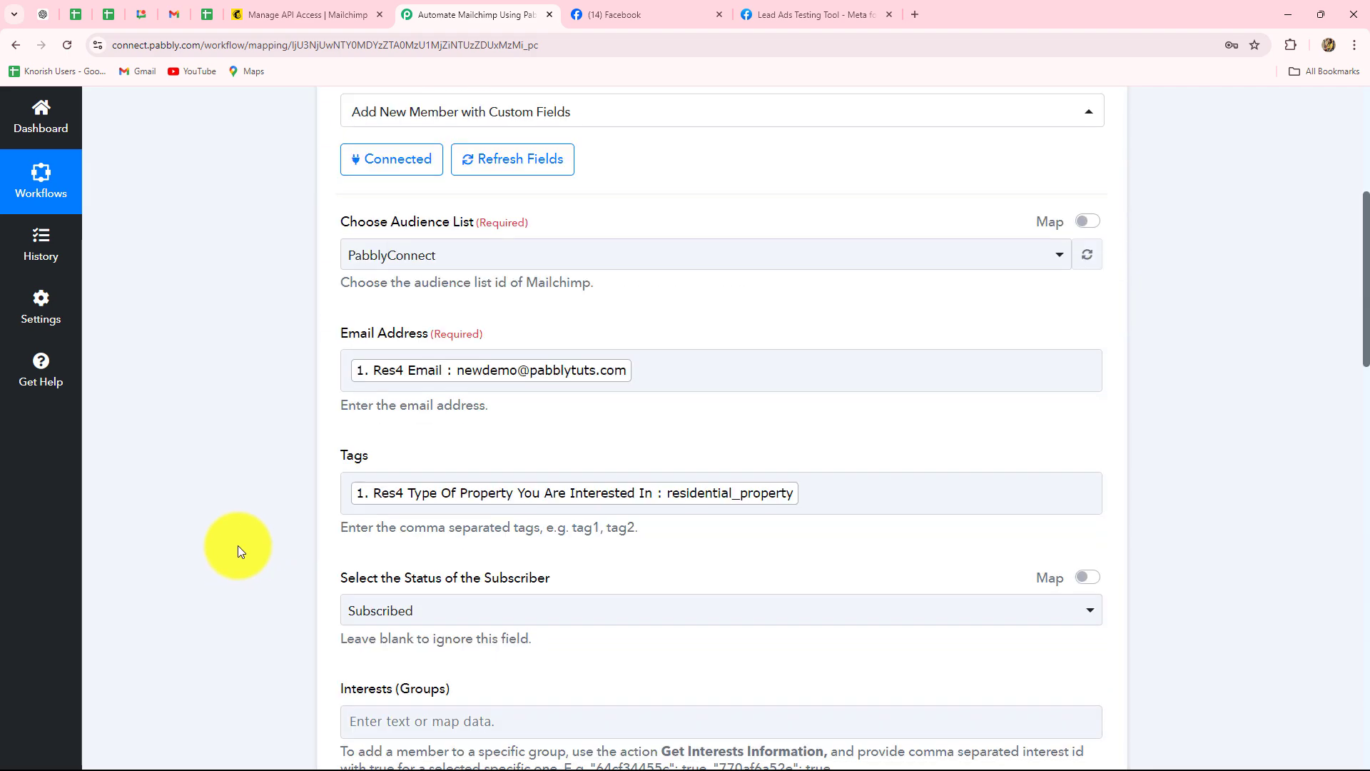
{"action": "scroll", "coordinate": [286, 500], "scroll_direction": "down", "scroll_amount": 4}
{"action": "scroll", "coordinate": [378, 428], "scroll_direction": "down", "scroll_amount": 3}
{"action": "left_click", "coordinate": [410, 353]}
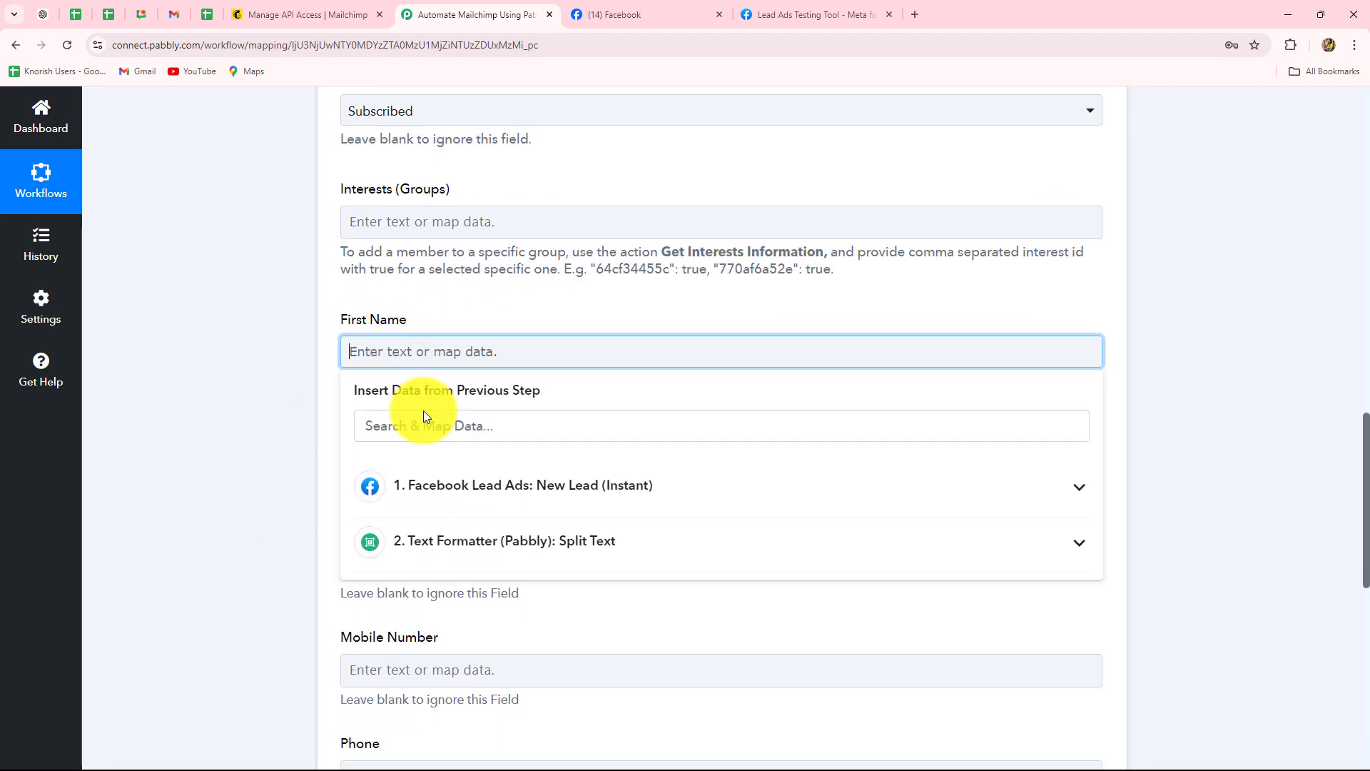
{"action": "left_click", "coordinate": [480, 540]}
{"action": "left_click", "coordinate": [480, 624]}
{"action": "left_click", "coordinate": [194, 498]}
Map the Last Name field to Result 1 from the Text Formatter step.
{"action": "scroll", "coordinate": [214, 457], "scroll_direction": "down", "scroll_amount": 3}
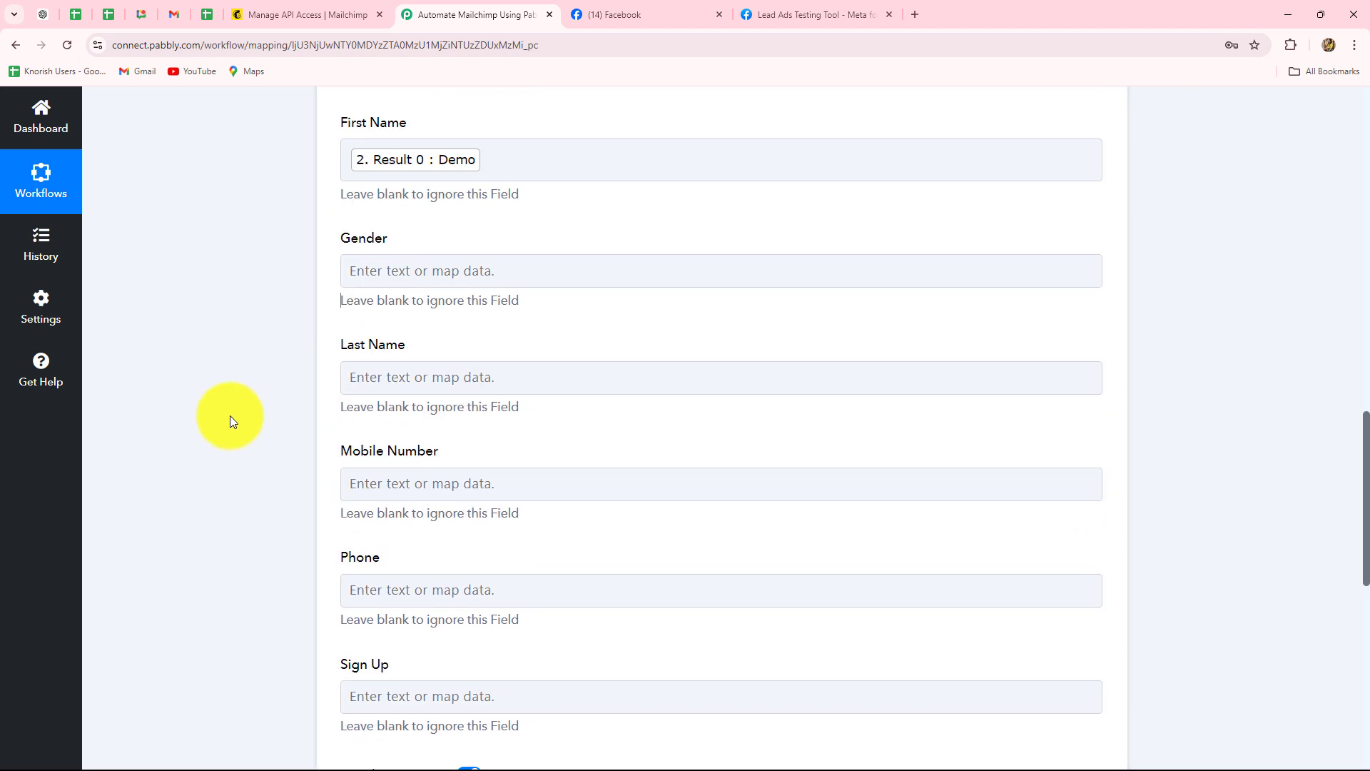
{"action": "scroll", "coordinate": [230, 415], "scroll_direction": "down", "scroll_amount": 1}
{"action": "left_click", "coordinate": [376, 359]}
{"action": "left_click", "coordinate": [457, 559]}
{"action": "left_click", "coordinate": [457, 675]}
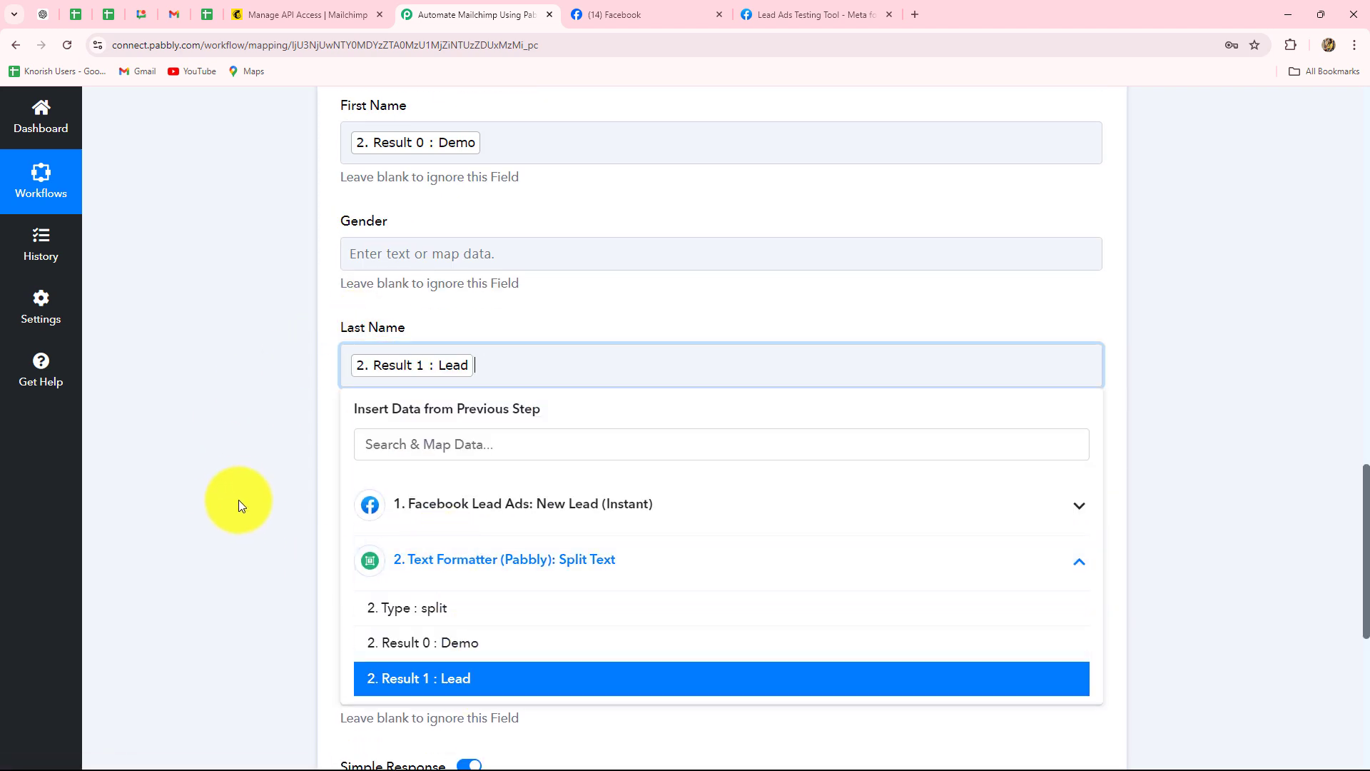
{"action": "left_click", "coordinate": [239, 499]}
Map the Mobile Number field to the Res4 Phone Number value from the Facebook Lead Ads trigger.
{"action": "scroll", "coordinate": [294, 452], "scroll_direction": "down", "scroll_amount": 3}
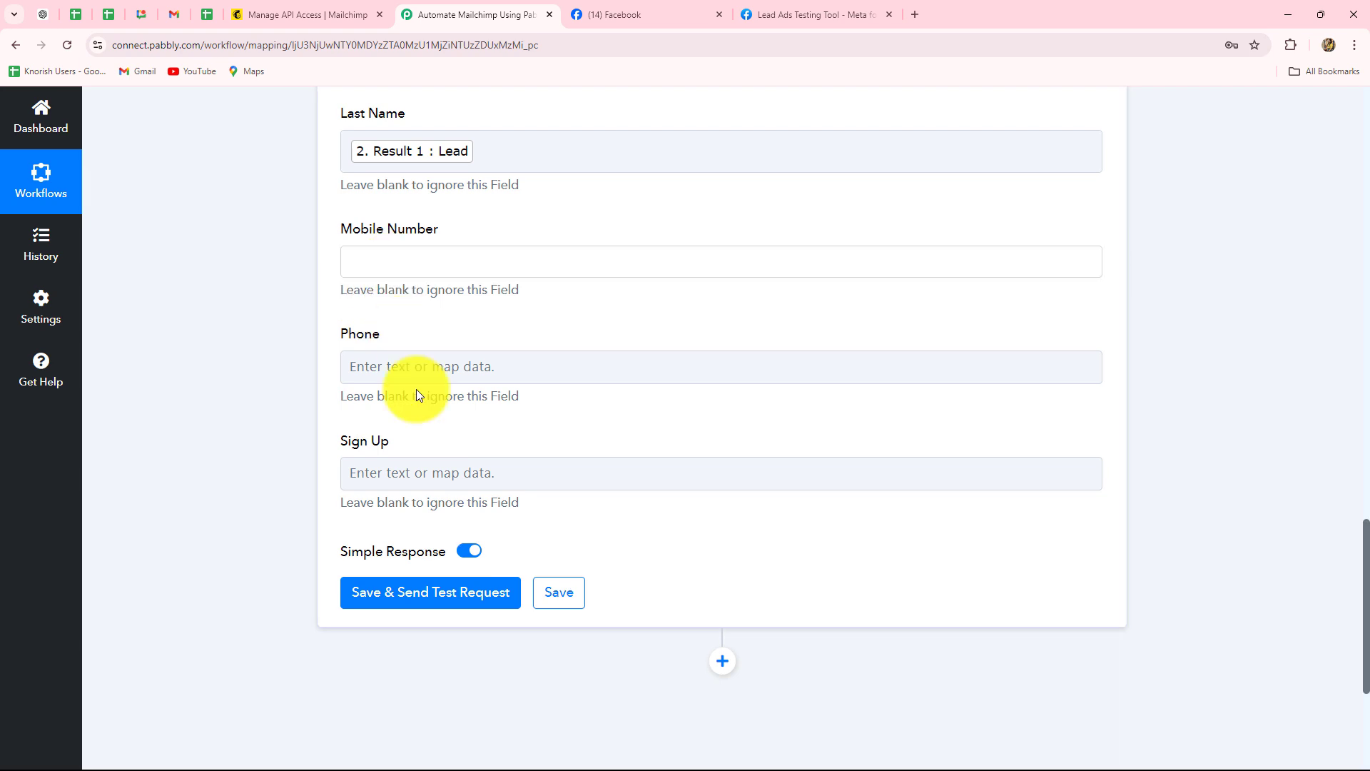
{"action": "left_click", "coordinate": [417, 262]}
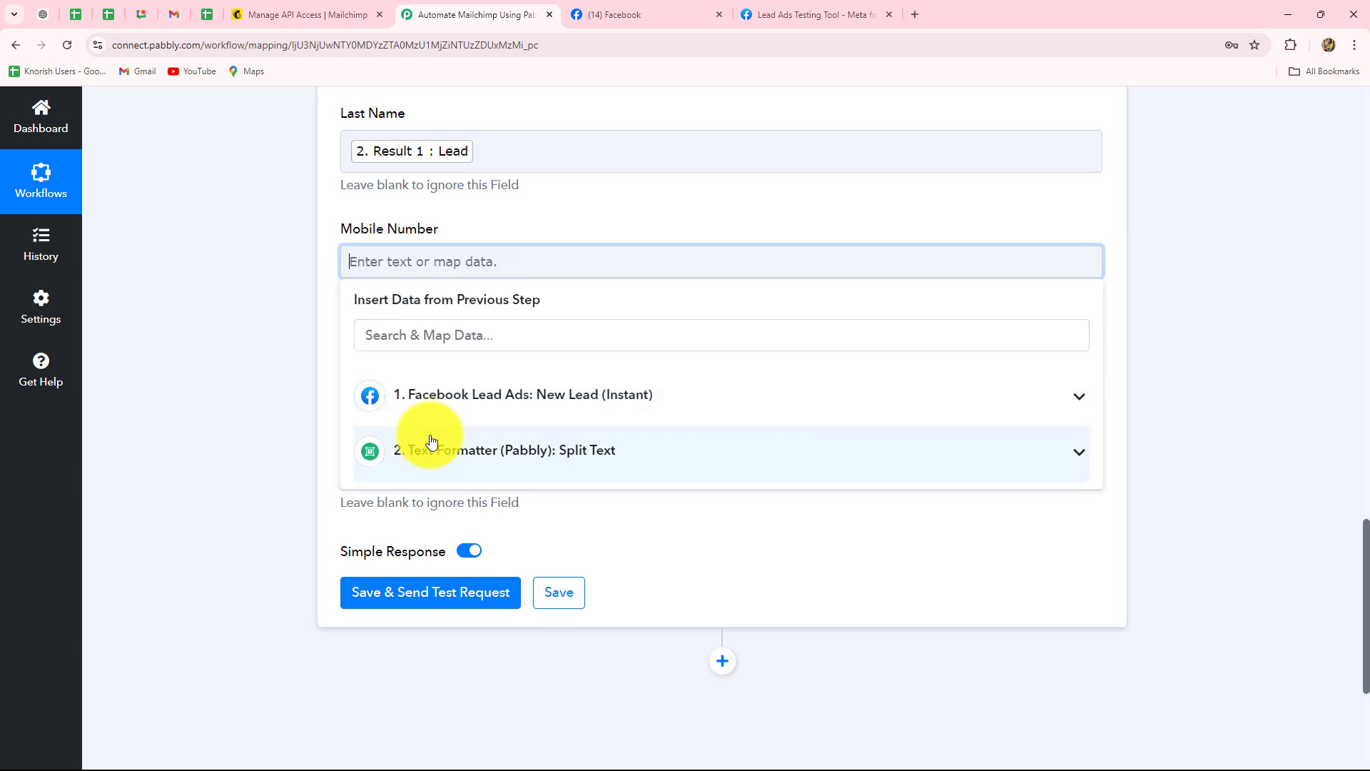
{"action": "left_click", "coordinate": [471, 403]}
{"action": "left_click", "coordinate": [575, 559]}
{"action": "left_click", "coordinate": [275, 407]}
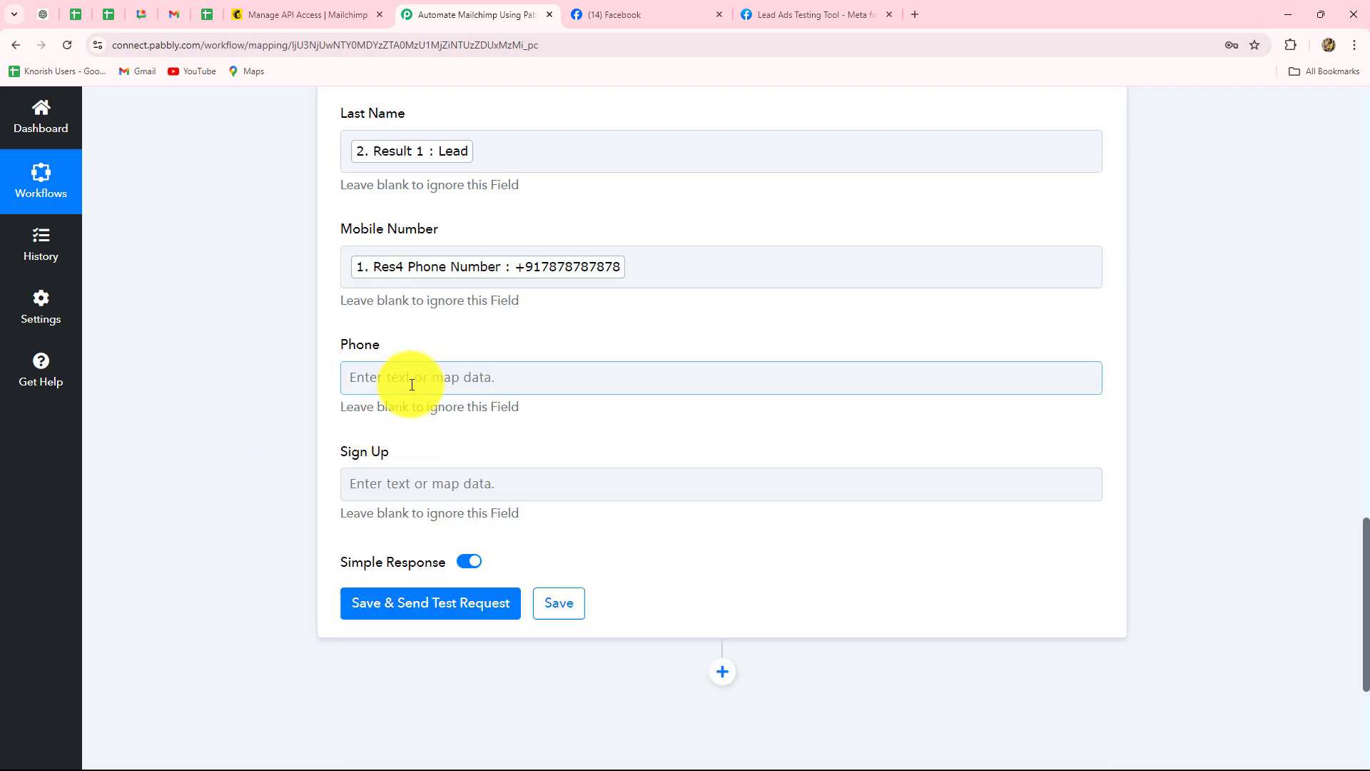
Save the Mailchimp action, leaving Phone and Sign Up blank, and send a test request to get the new member's Id.
{"action": "scroll", "coordinate": [411, 385], "scroll_direction": "down", "scroll_amount": 3}
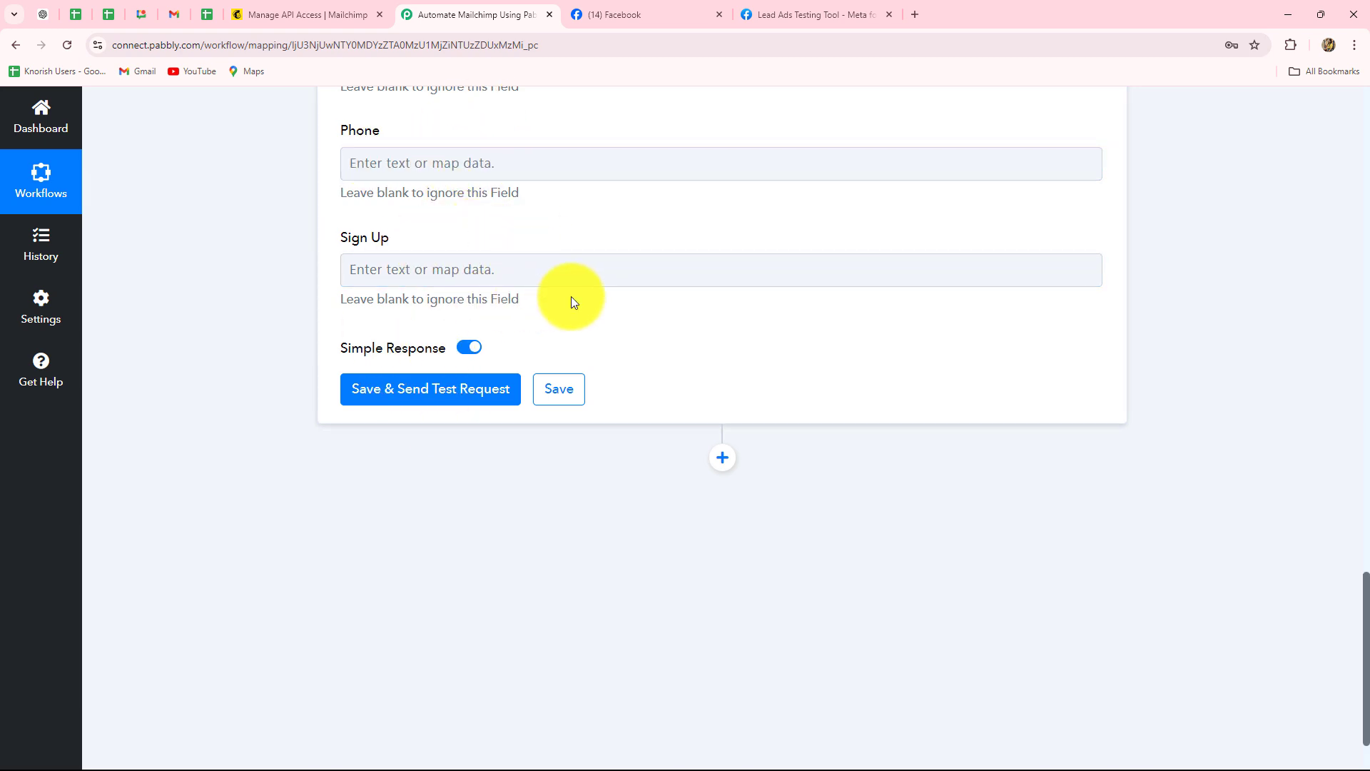
{"action": "left_click", "coordinate": [451, 388]}
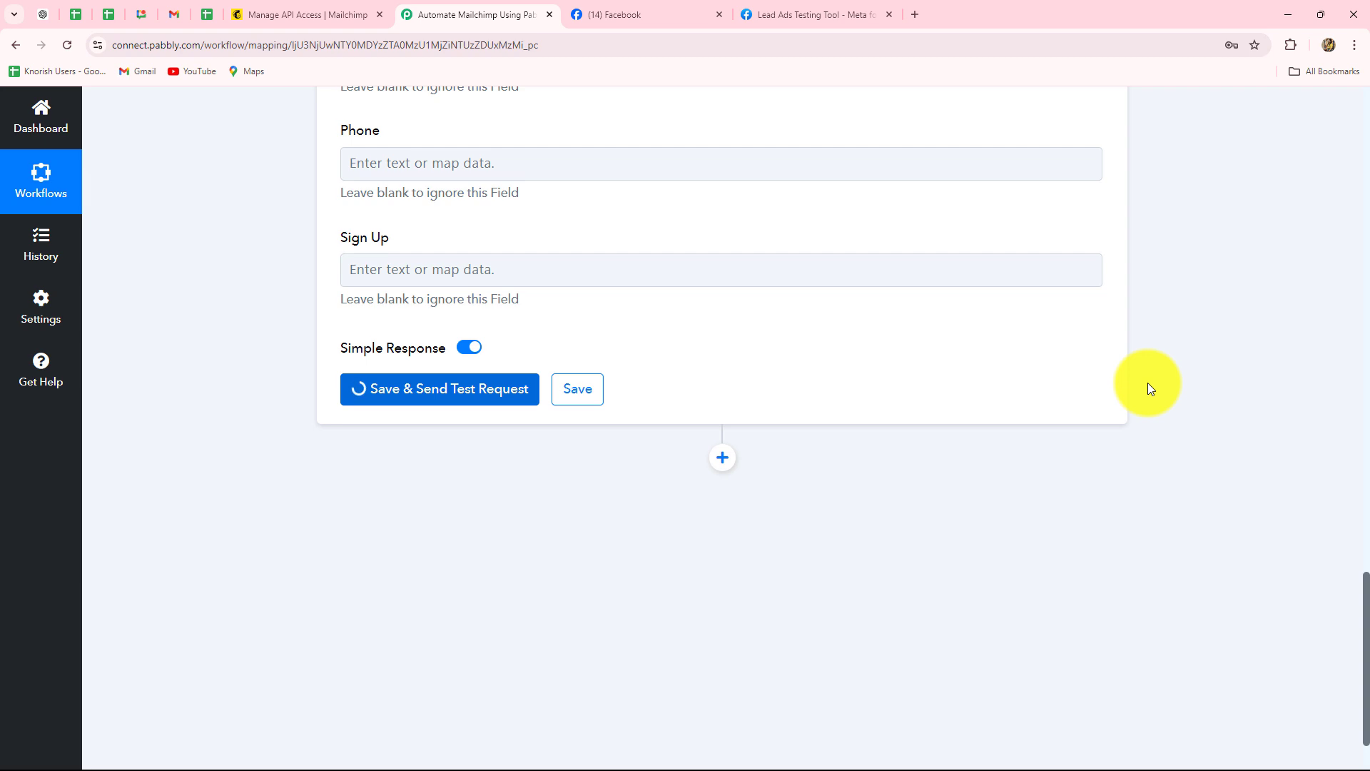
{"action": "scroll", "coordinate": [989, 532], "scroll_direction": "down", "scroll_amount": 2}
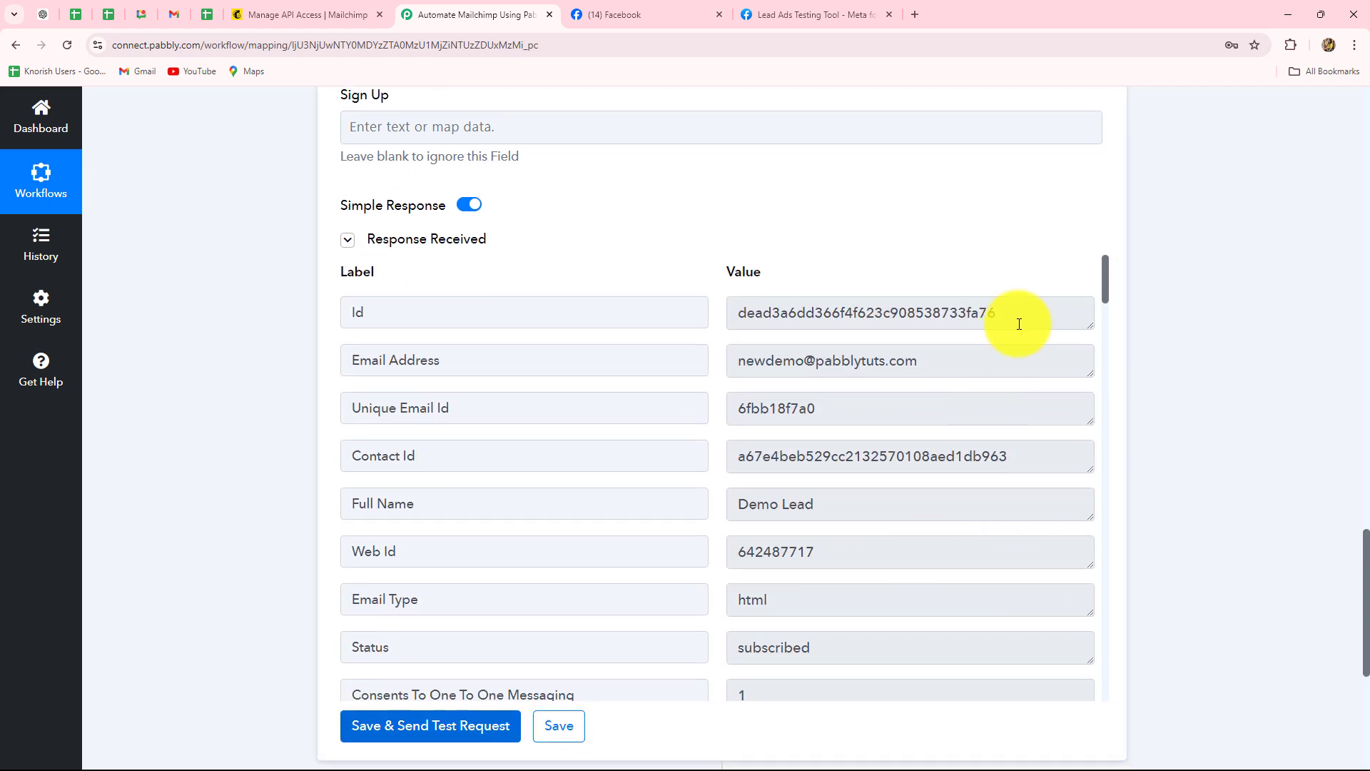
{"action": "left_click_drag", "start_coordinate": [1019, 324], "coordinate": [677, 351]}
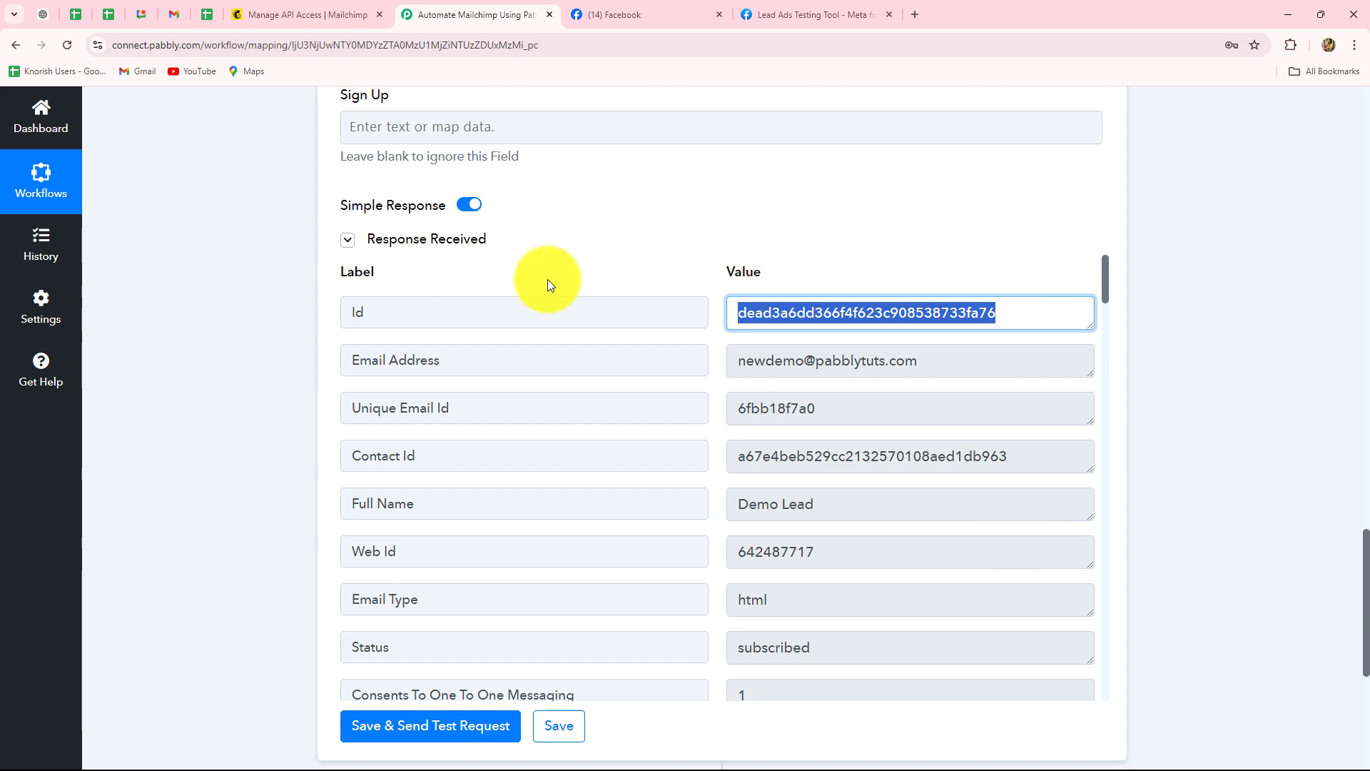
Switch to Mailchimp and check the new member's entry, including name, mobile number and tag, among all audience contacts.
{"action": "left_click", "coordinate": [292, 14]}
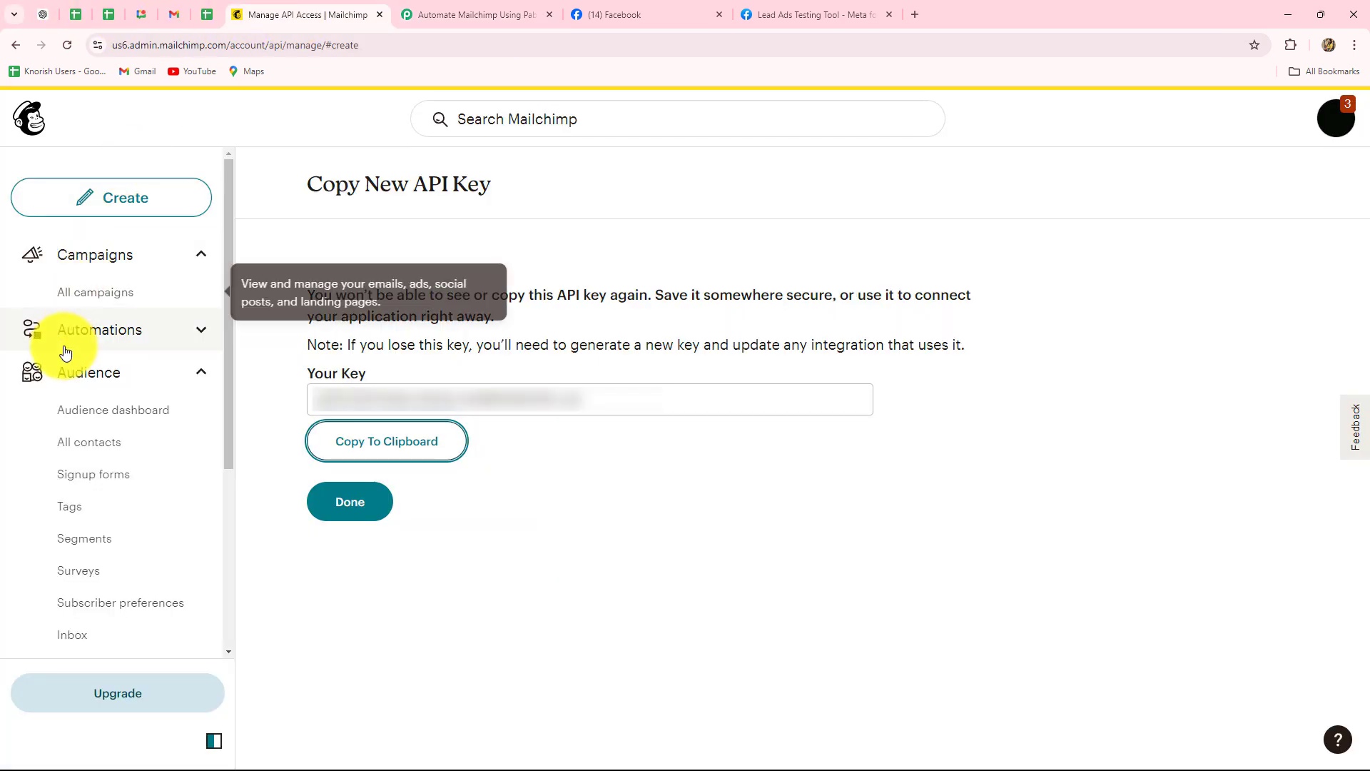
{"action": "left_click", "coordinate": [77, 372]}
{"action": "left_click", "coordinate": [79, 438]}
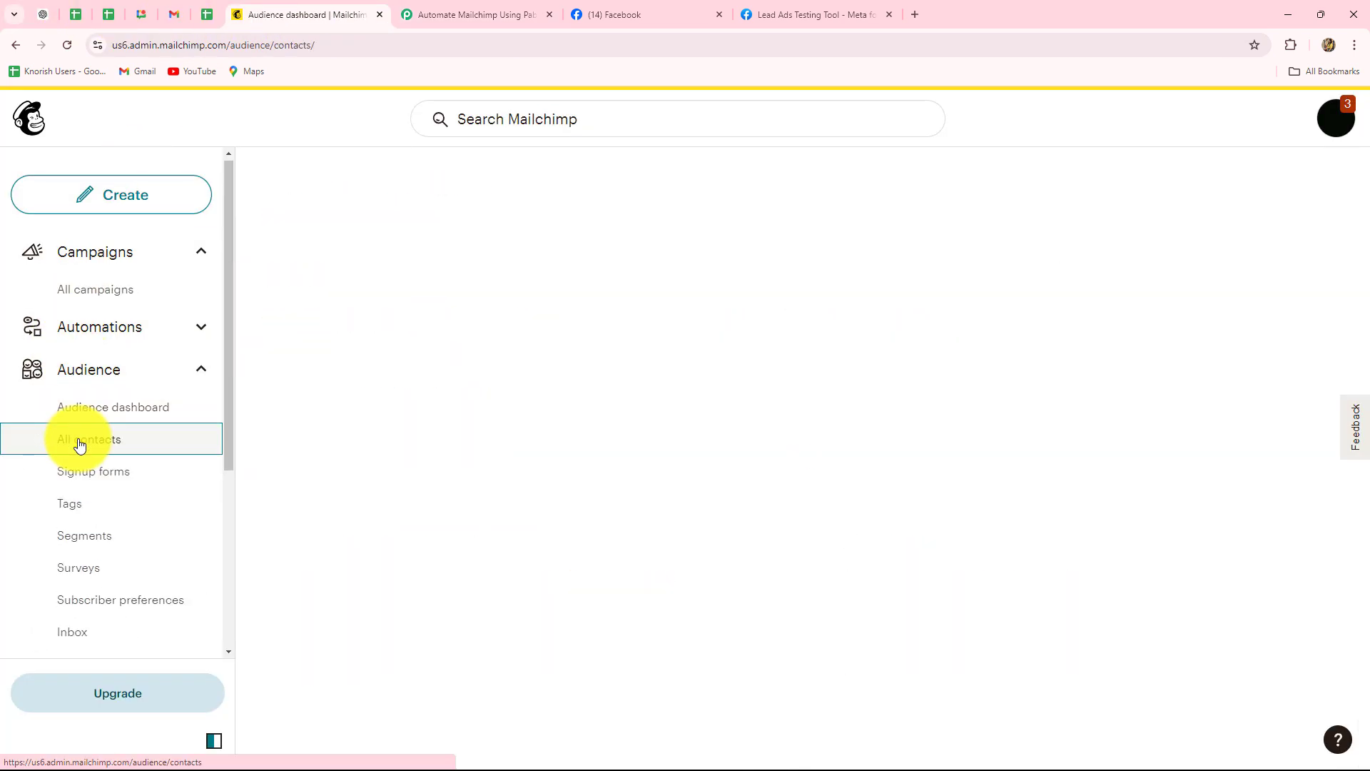
{"action": "scroll", "coordinate": [804, 599], "scroll_direction": "down", "scroll_amount": 4}
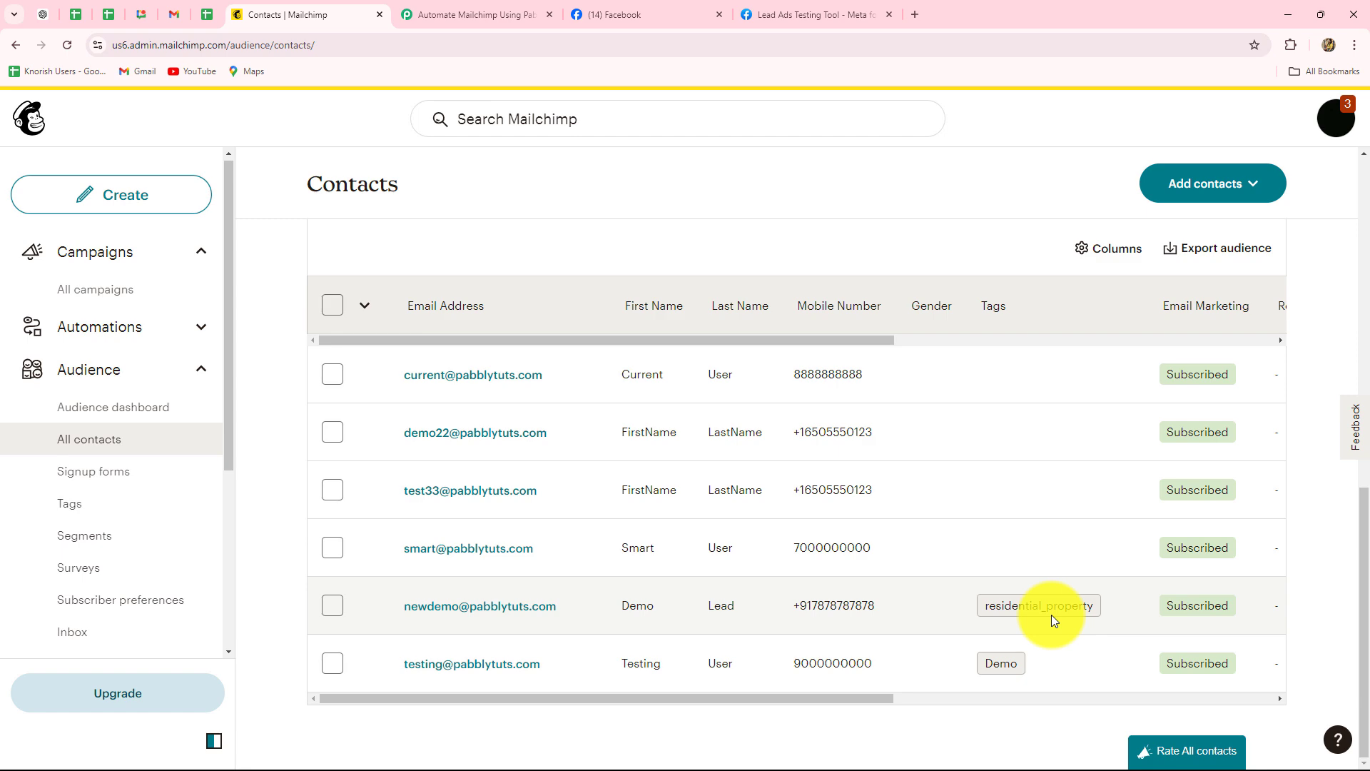
Switch back to Pabbly Connect, collapse the Mailchimp action and review the complete three-step workflow.
{"action": "left_click", "coordinate": [477, 15]}
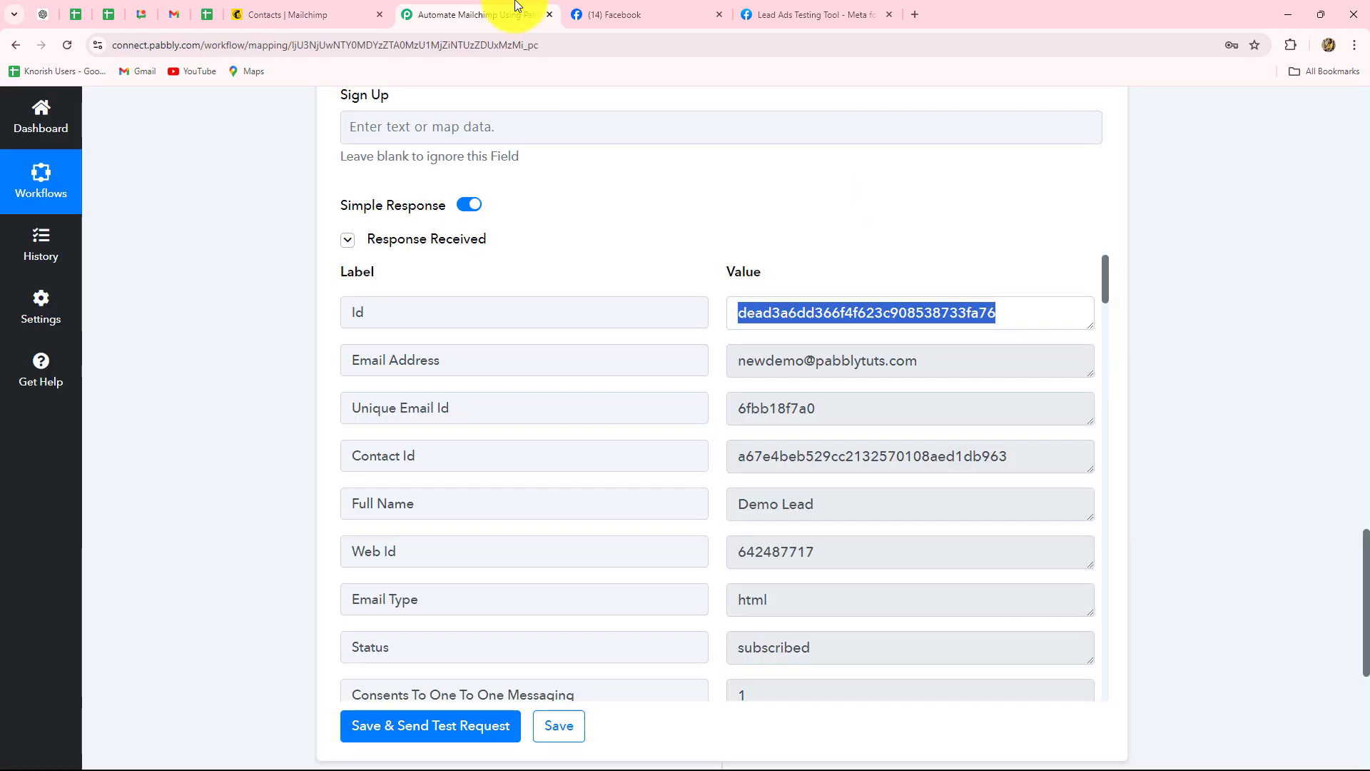
{"action": "scroll", "coordinate": [1216, 357], "scroll_direction": "down", "scroll_amount": 10}
{"action": "scroll", "coordinate": [1215, 356], "scroll_direction": "up", "scroll_amount": 10}
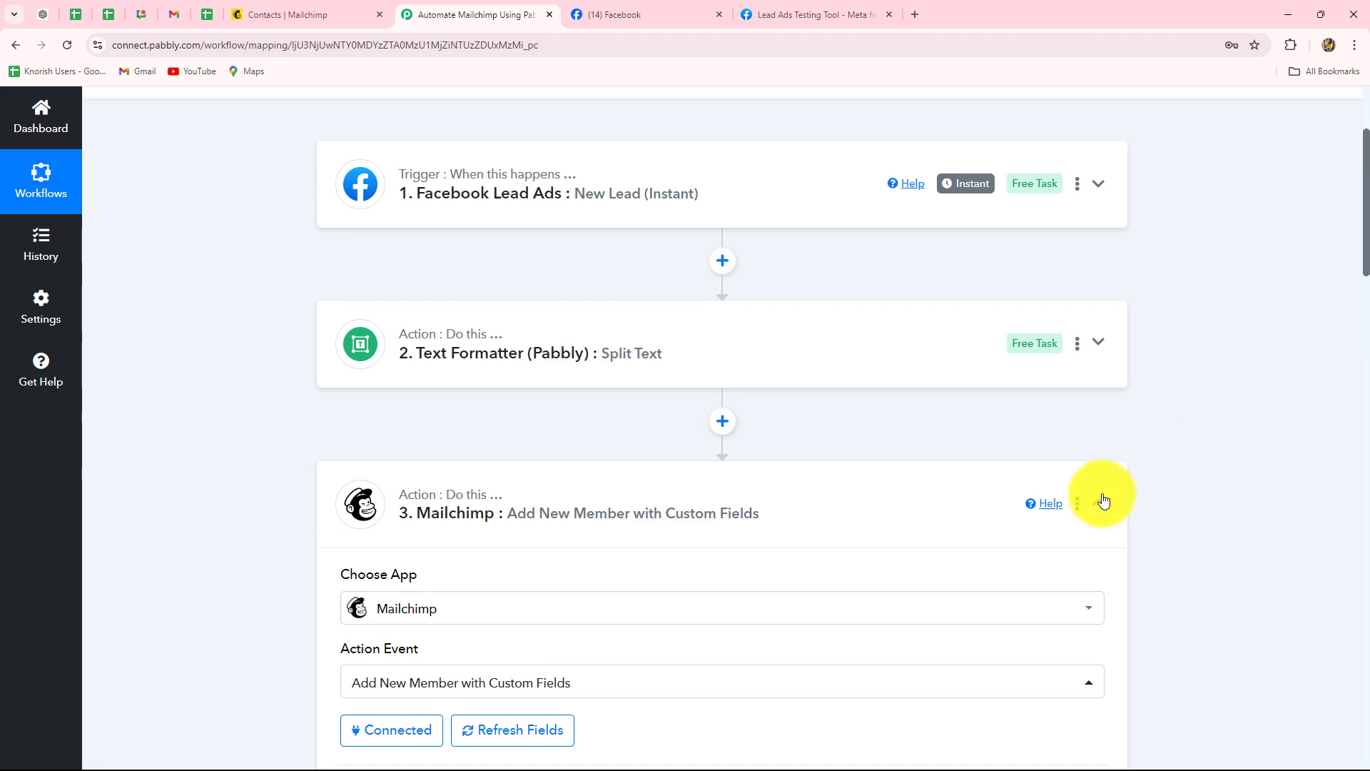
{"action": "scroll", "coordinate": [1307, 422], "scroll_direction": "up", "scroll_amount": 3}
{"action": "scroll", "coordinate": [1308, 422], "scroll_direction": "down", "scroll_amount": 4}
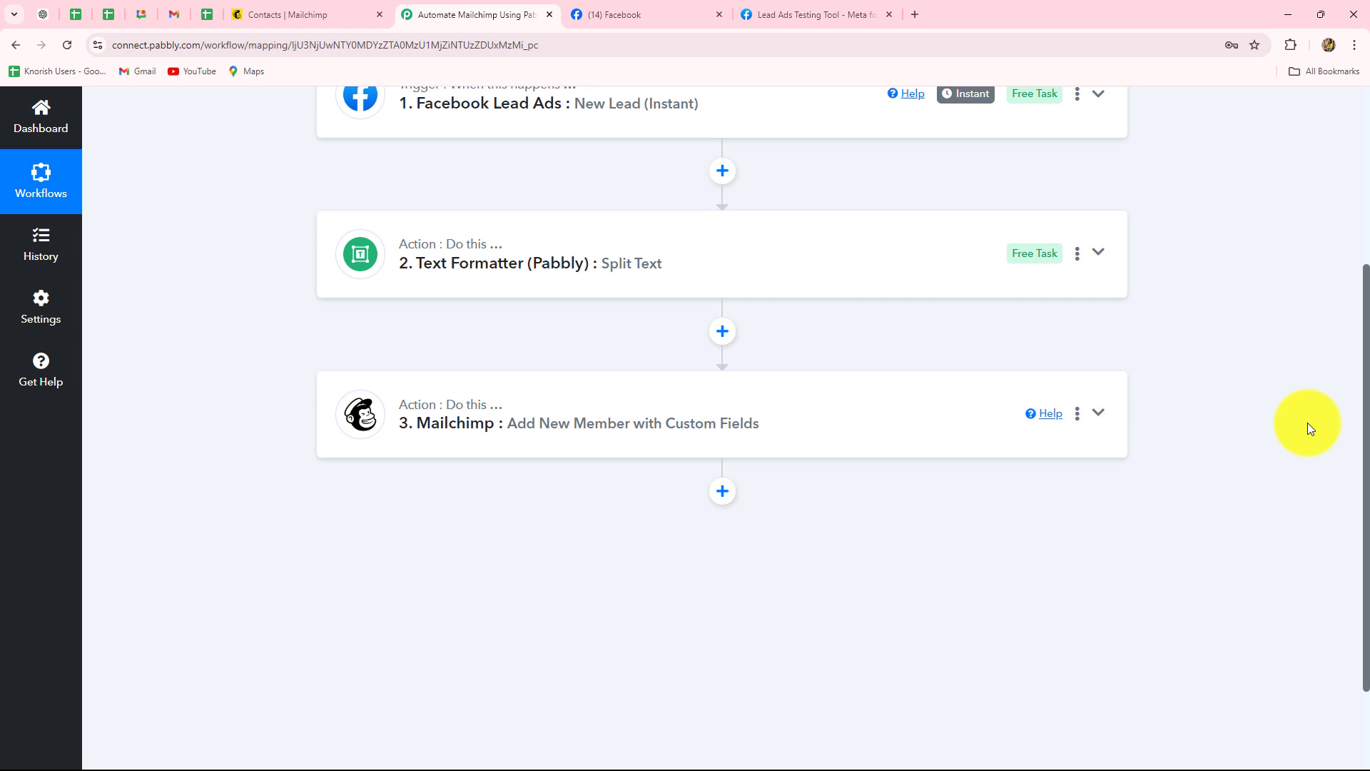
{"action": "scroll", "coordinate": [1310, 429], "scroll_direction": "up", "scroll_amount": 2}
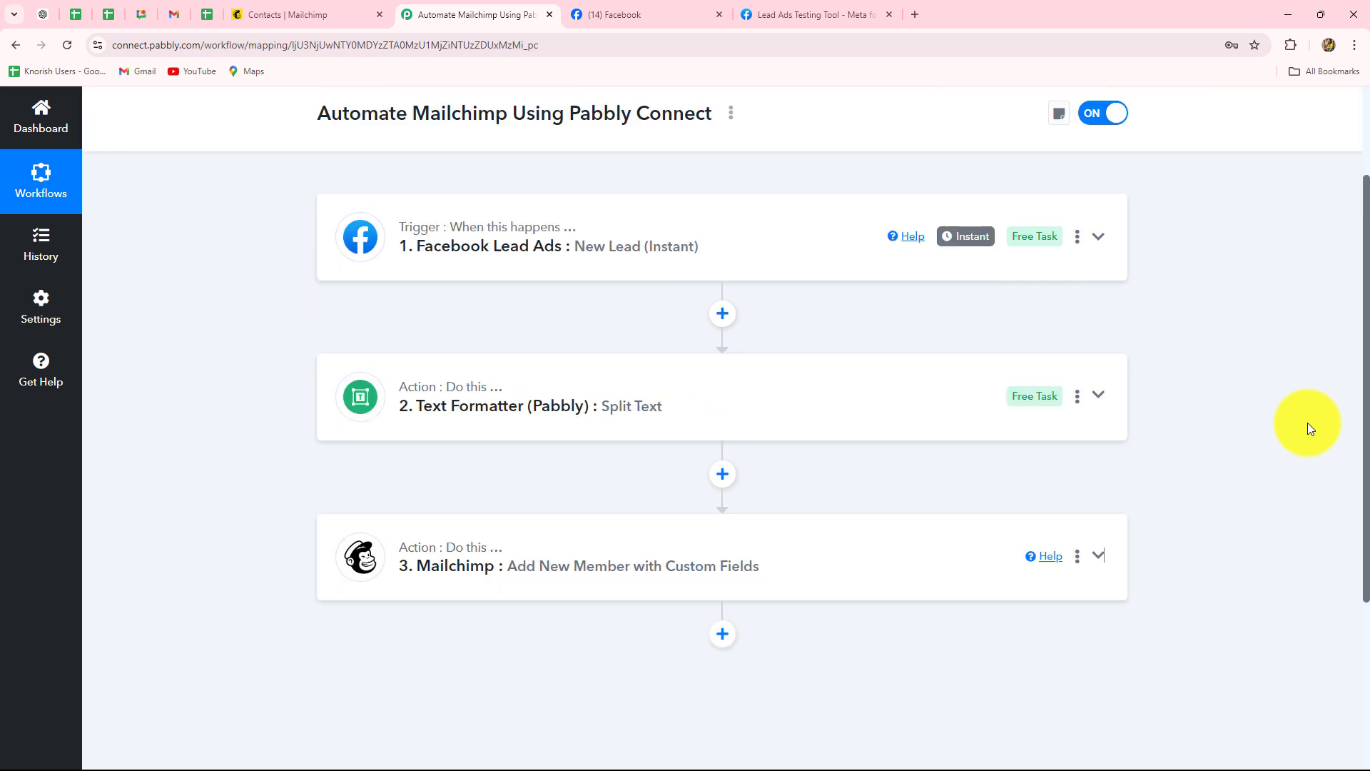